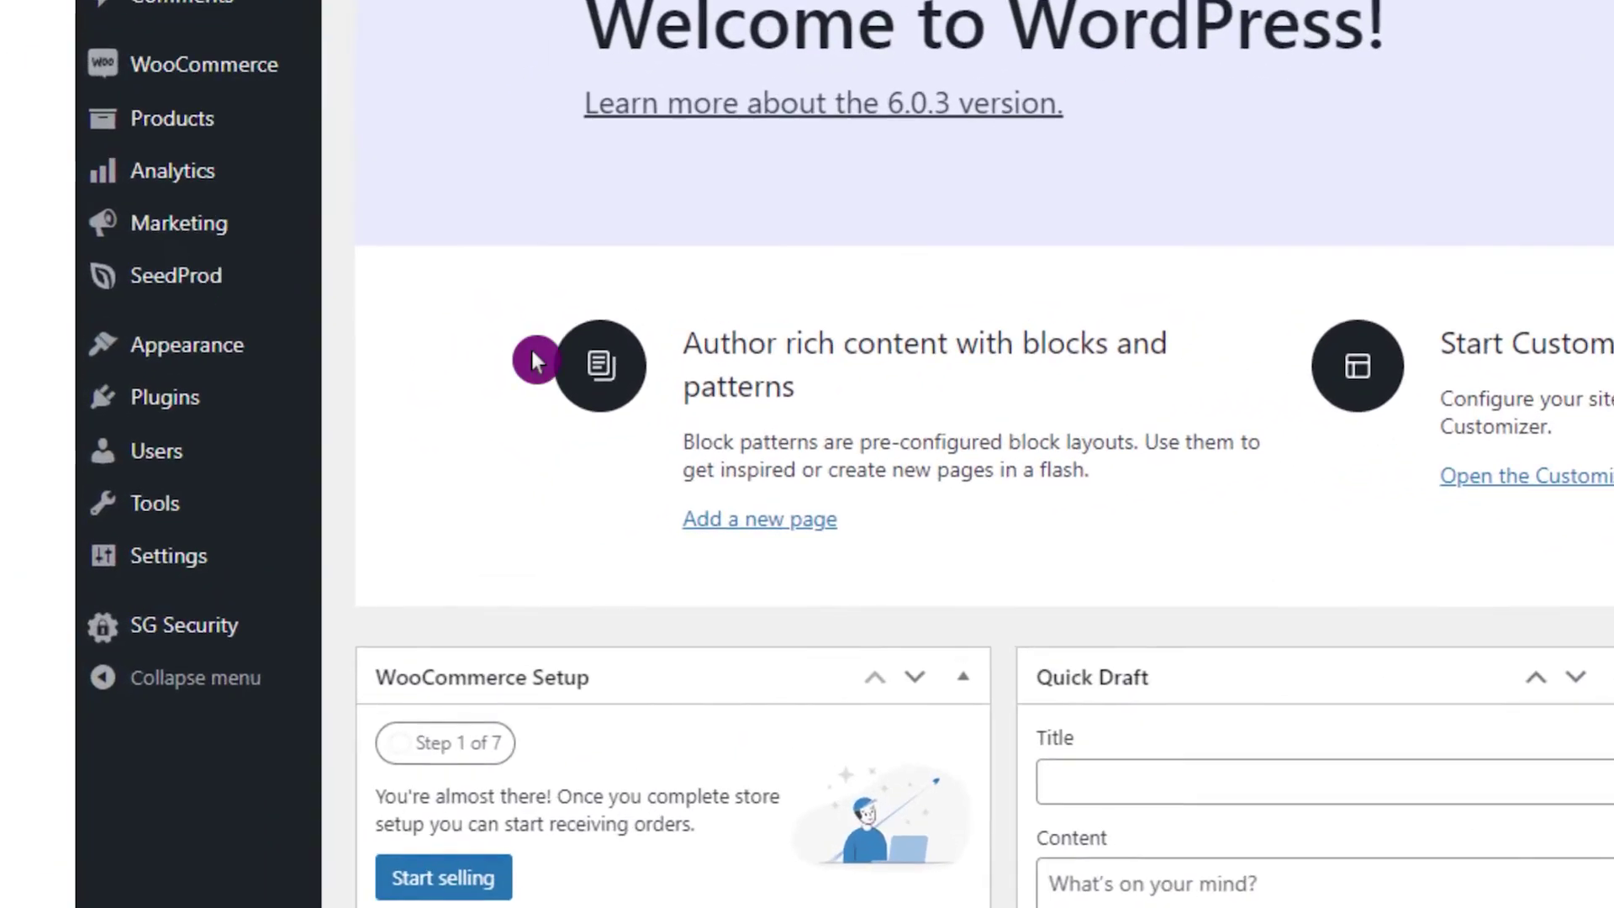
Step: Look over the installed plugins and live storefront, ending on the Pingdom result (A 94, 1.04 s)
mouse_move(183, 410)
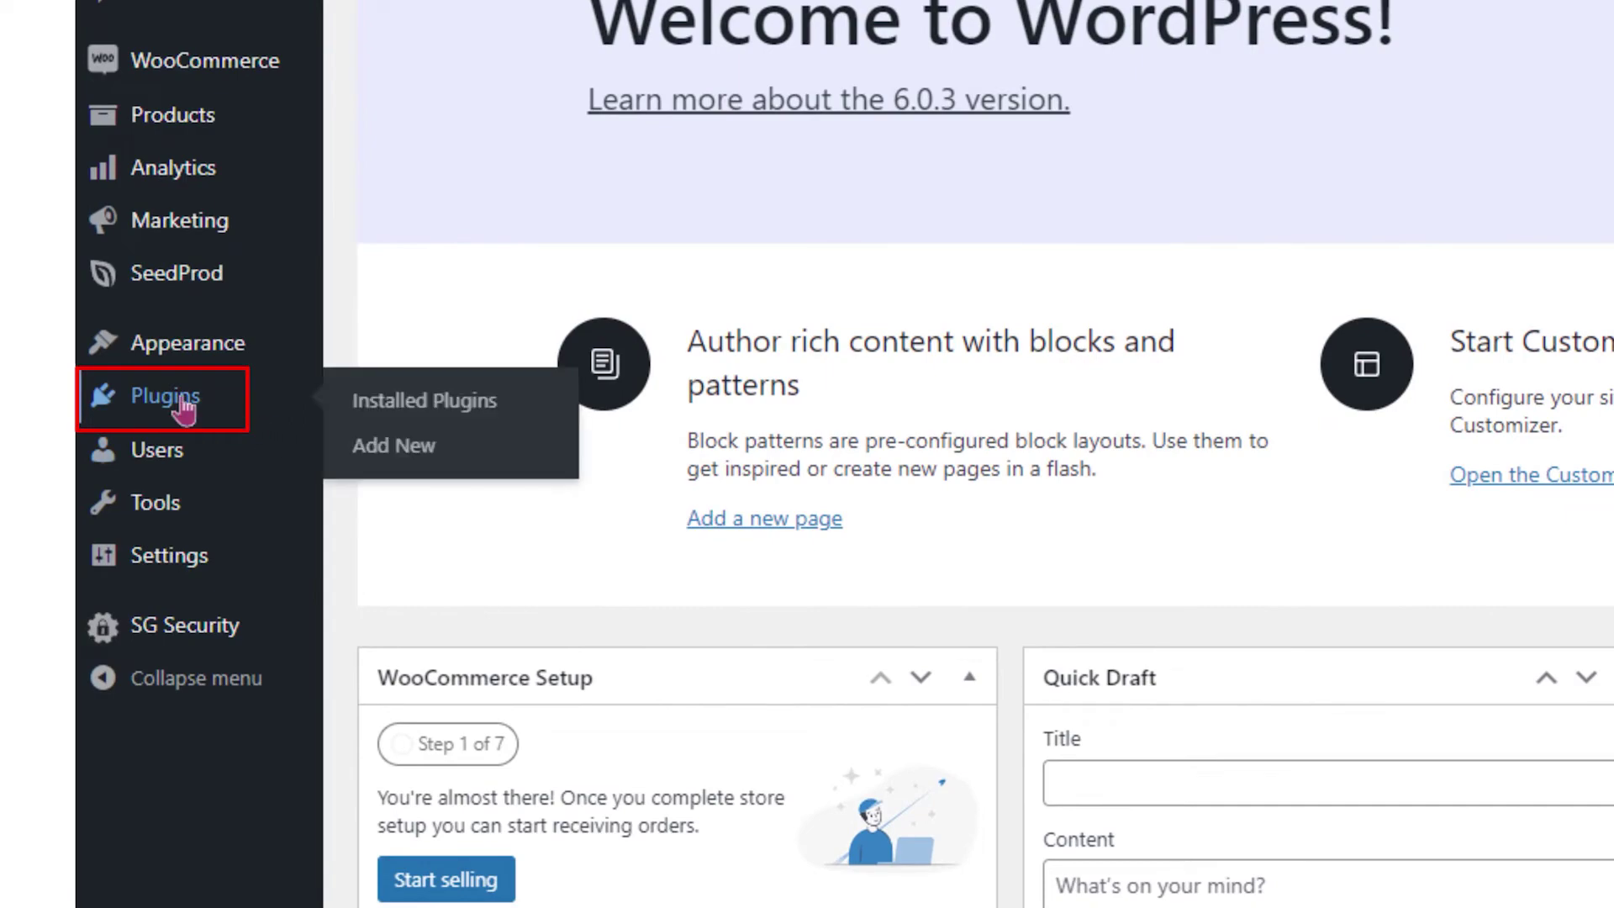
left_click(184, 409)
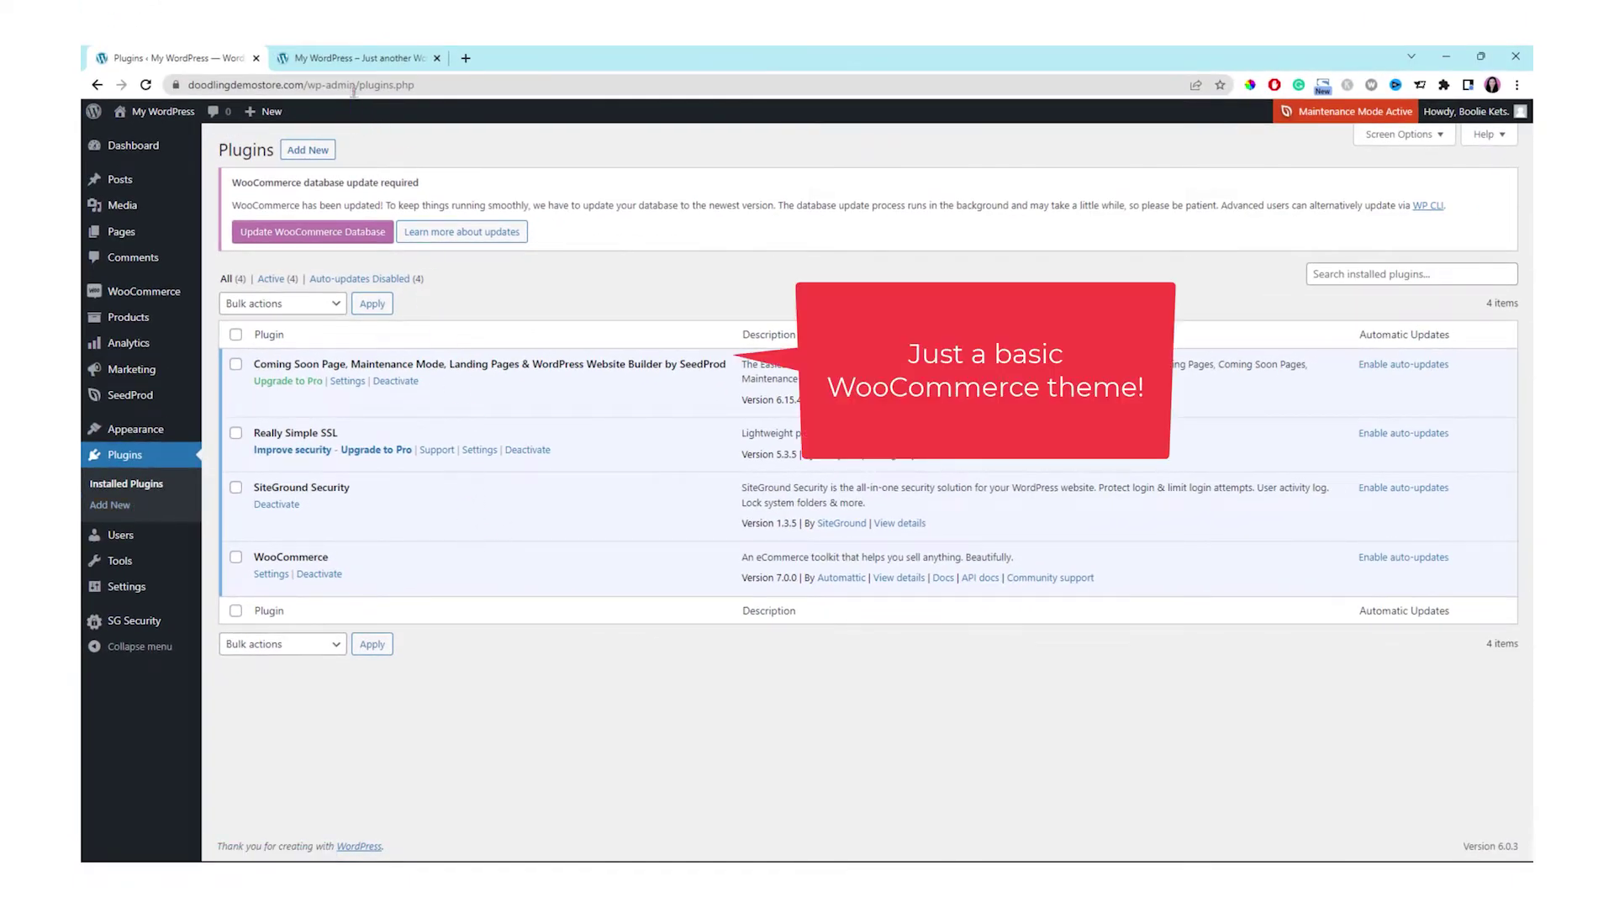
left_click(388, 58)
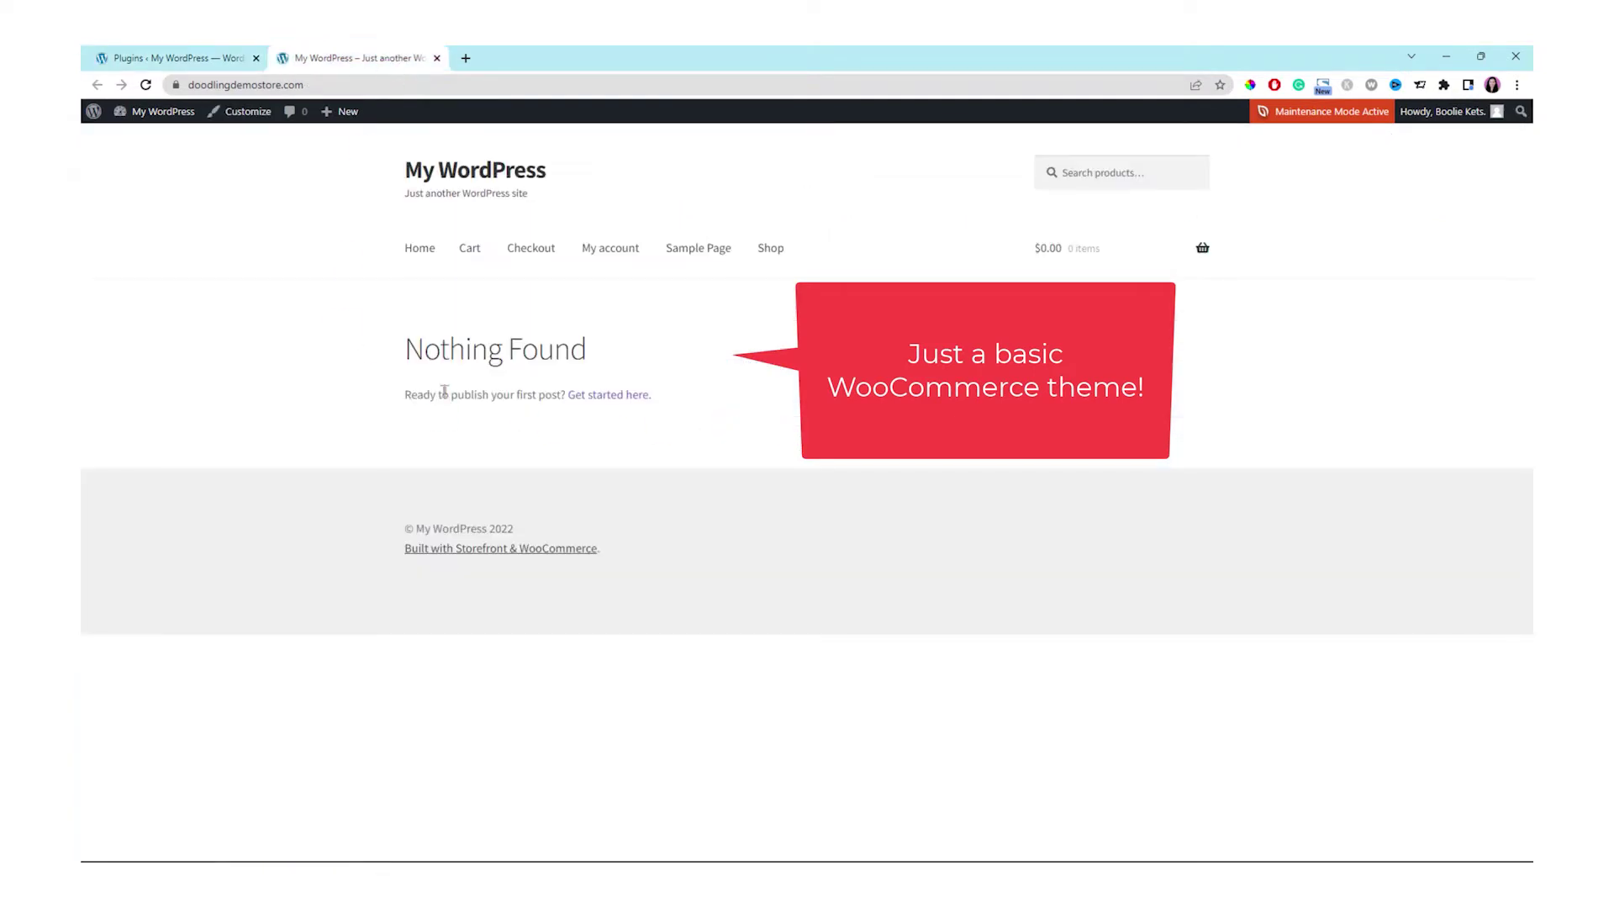
left_click(471, 64)
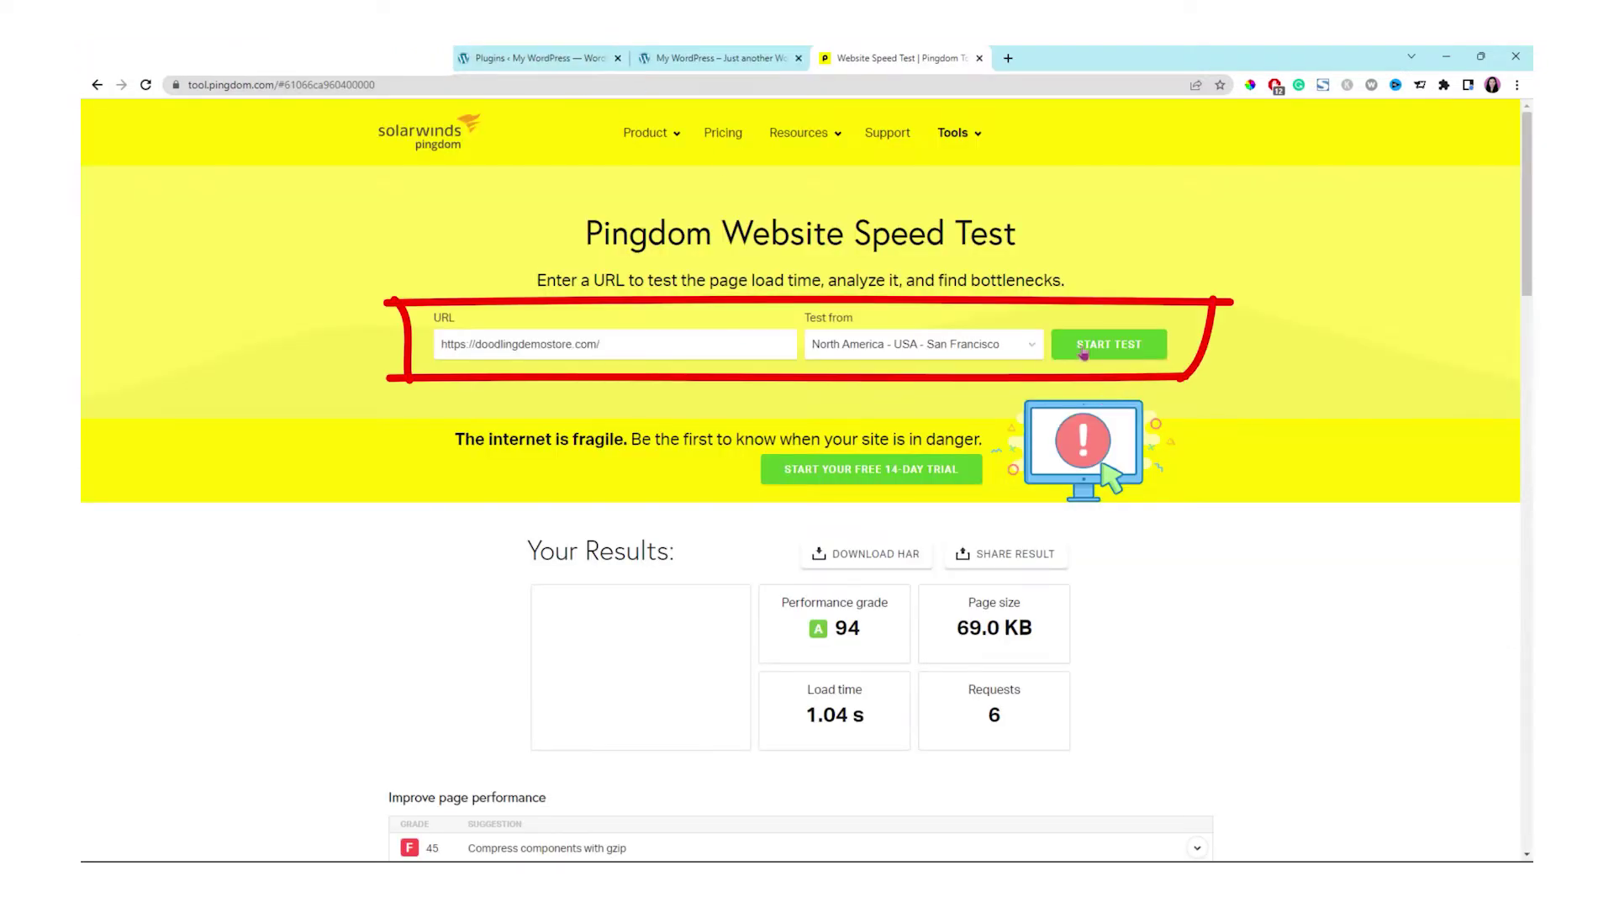
Step: Run a new Pingdom test of the store homepage from North America - USA - San Francisco
left_click(1110, 344)
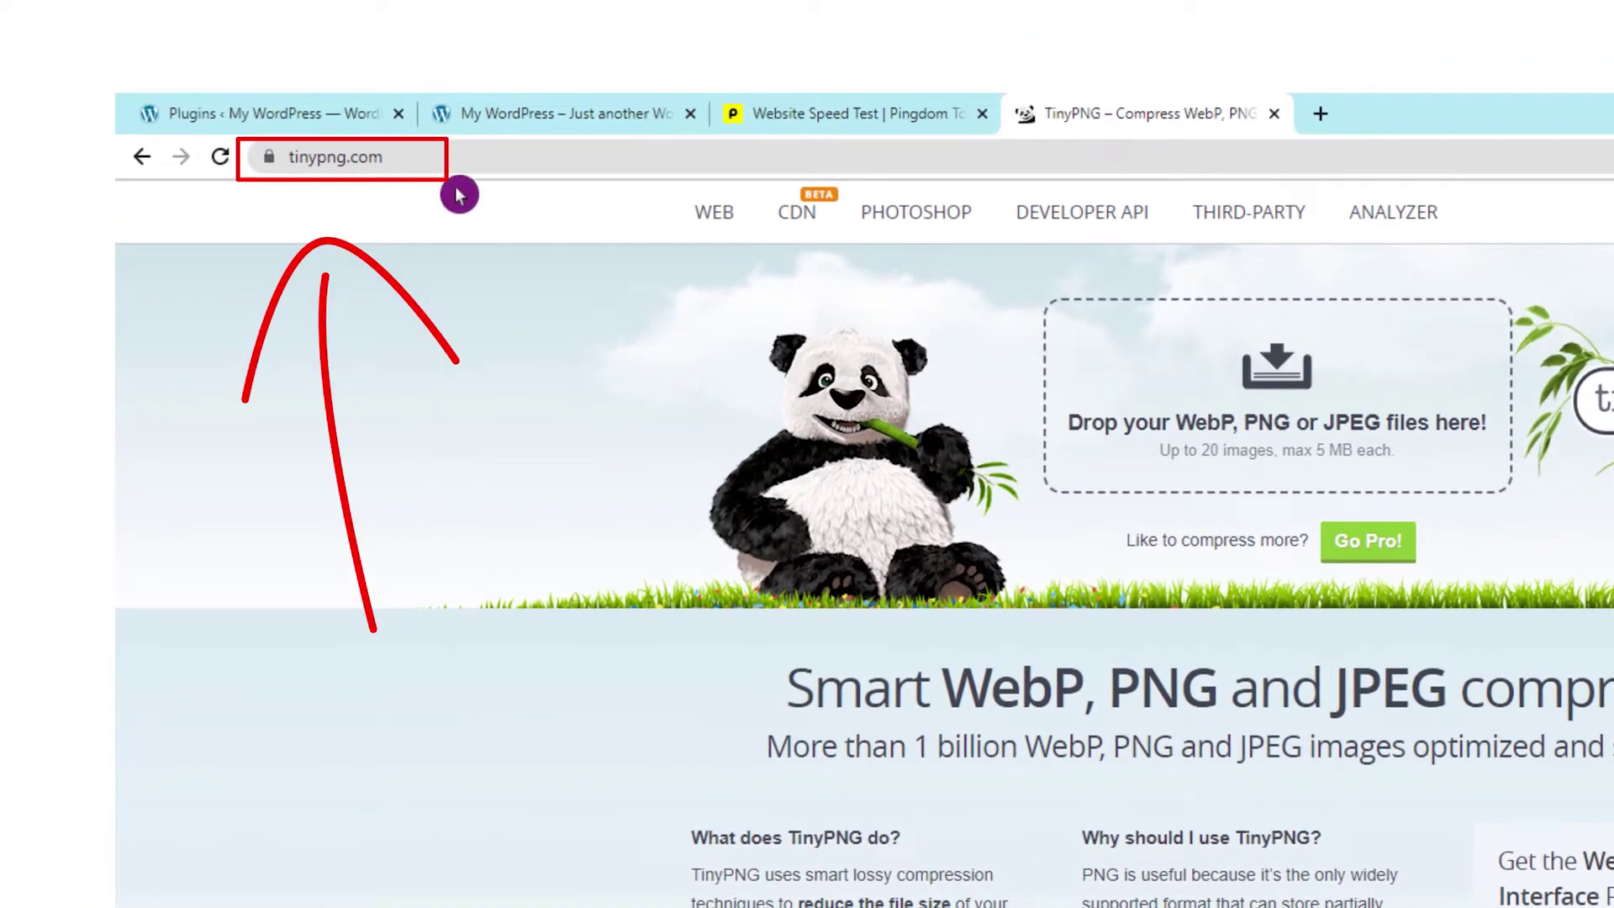
Step: Drop agricultural-field-small.jpg from Downloads onto TinyPNG and download the 1.8 MB compressed copy
left_click(452, 158)
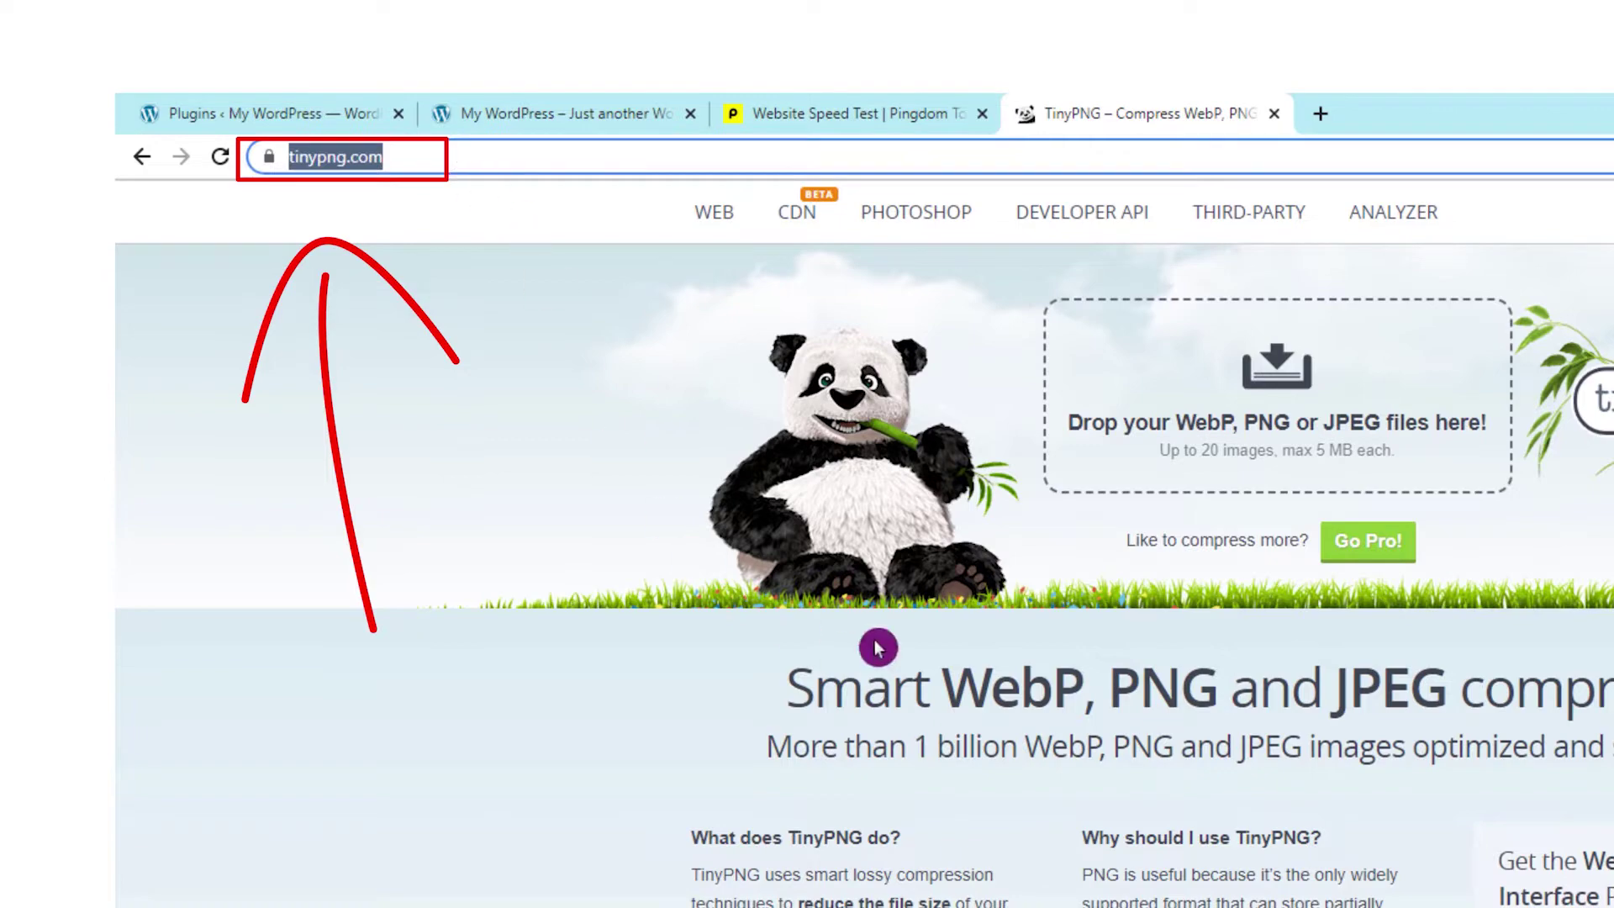
left_click(602, 758)
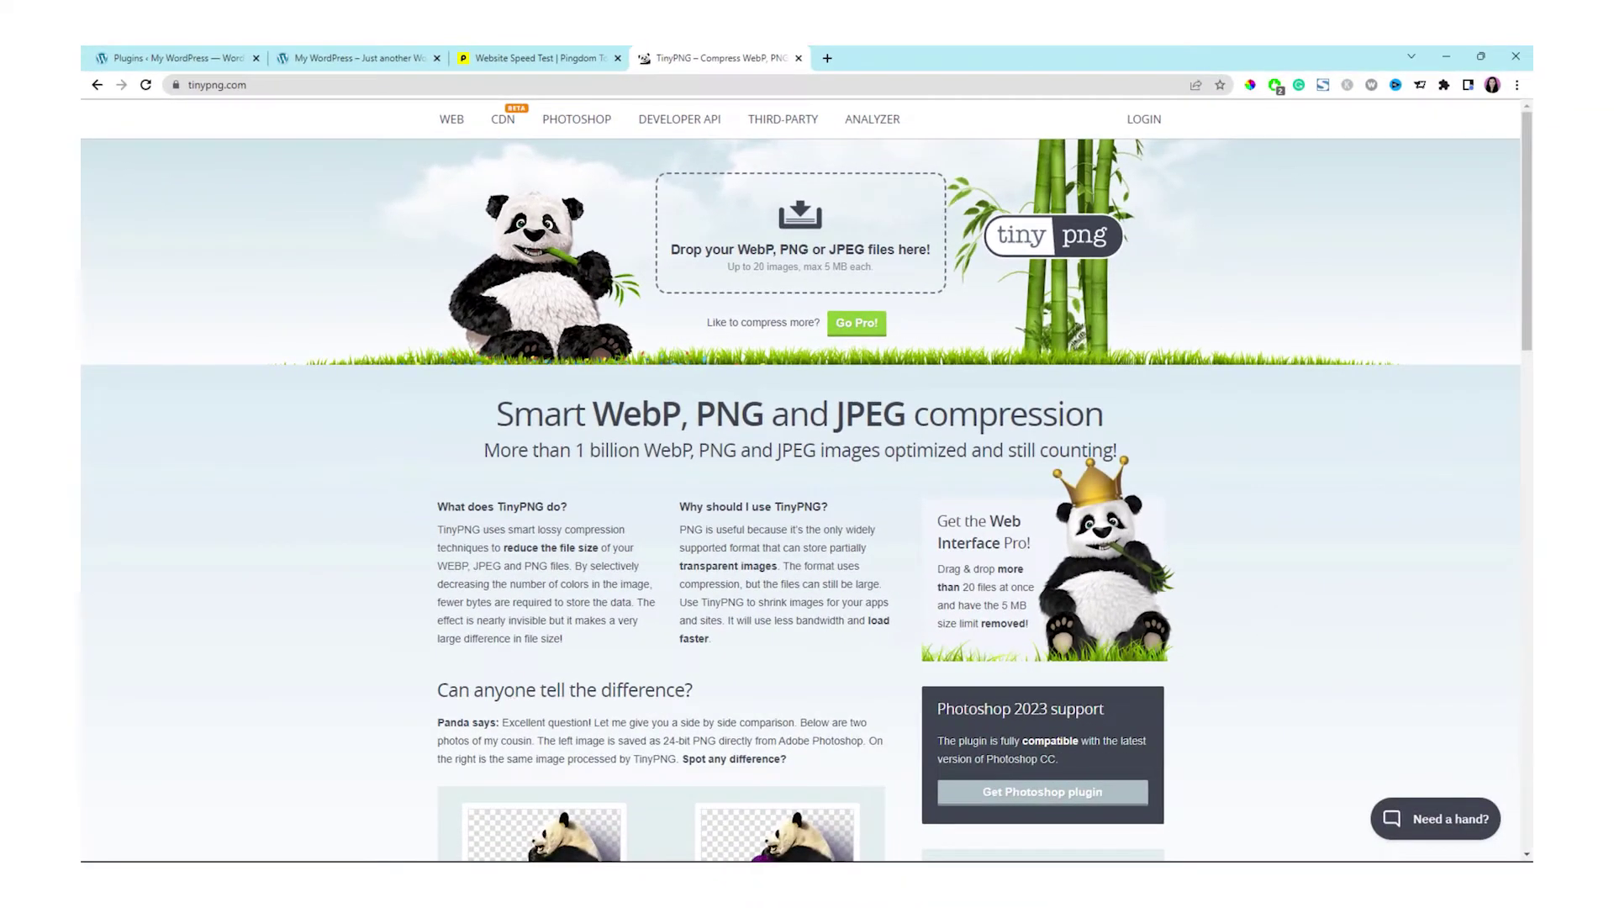
key("alt+Tab")
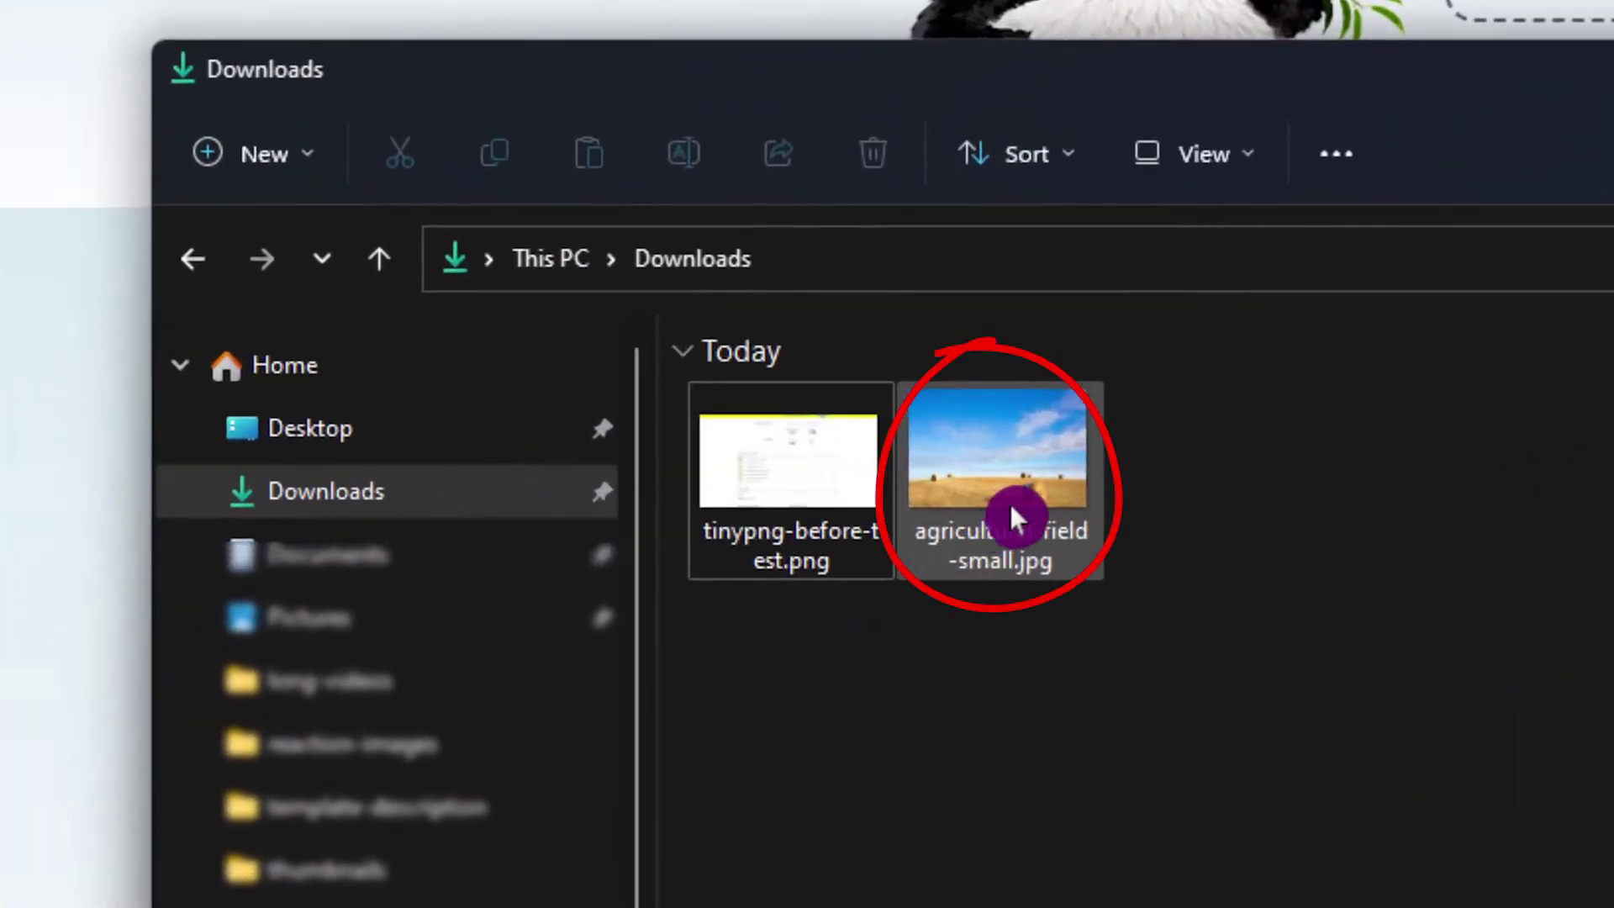
mouse_move(1008, 507)
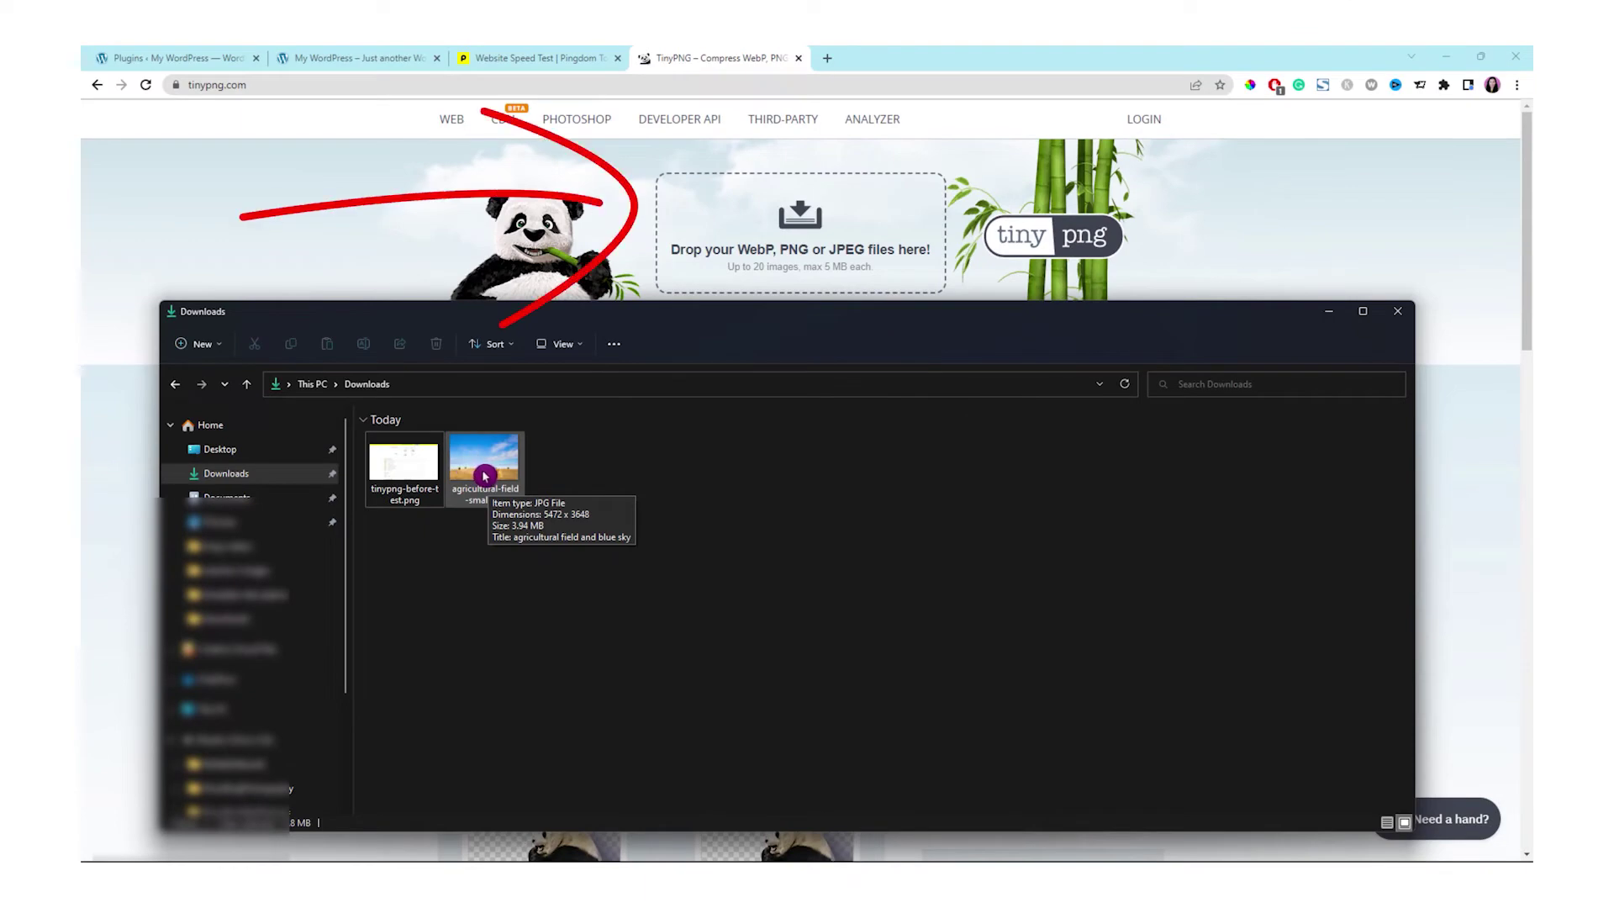
left_click_drag(478, 477, 794, 266)
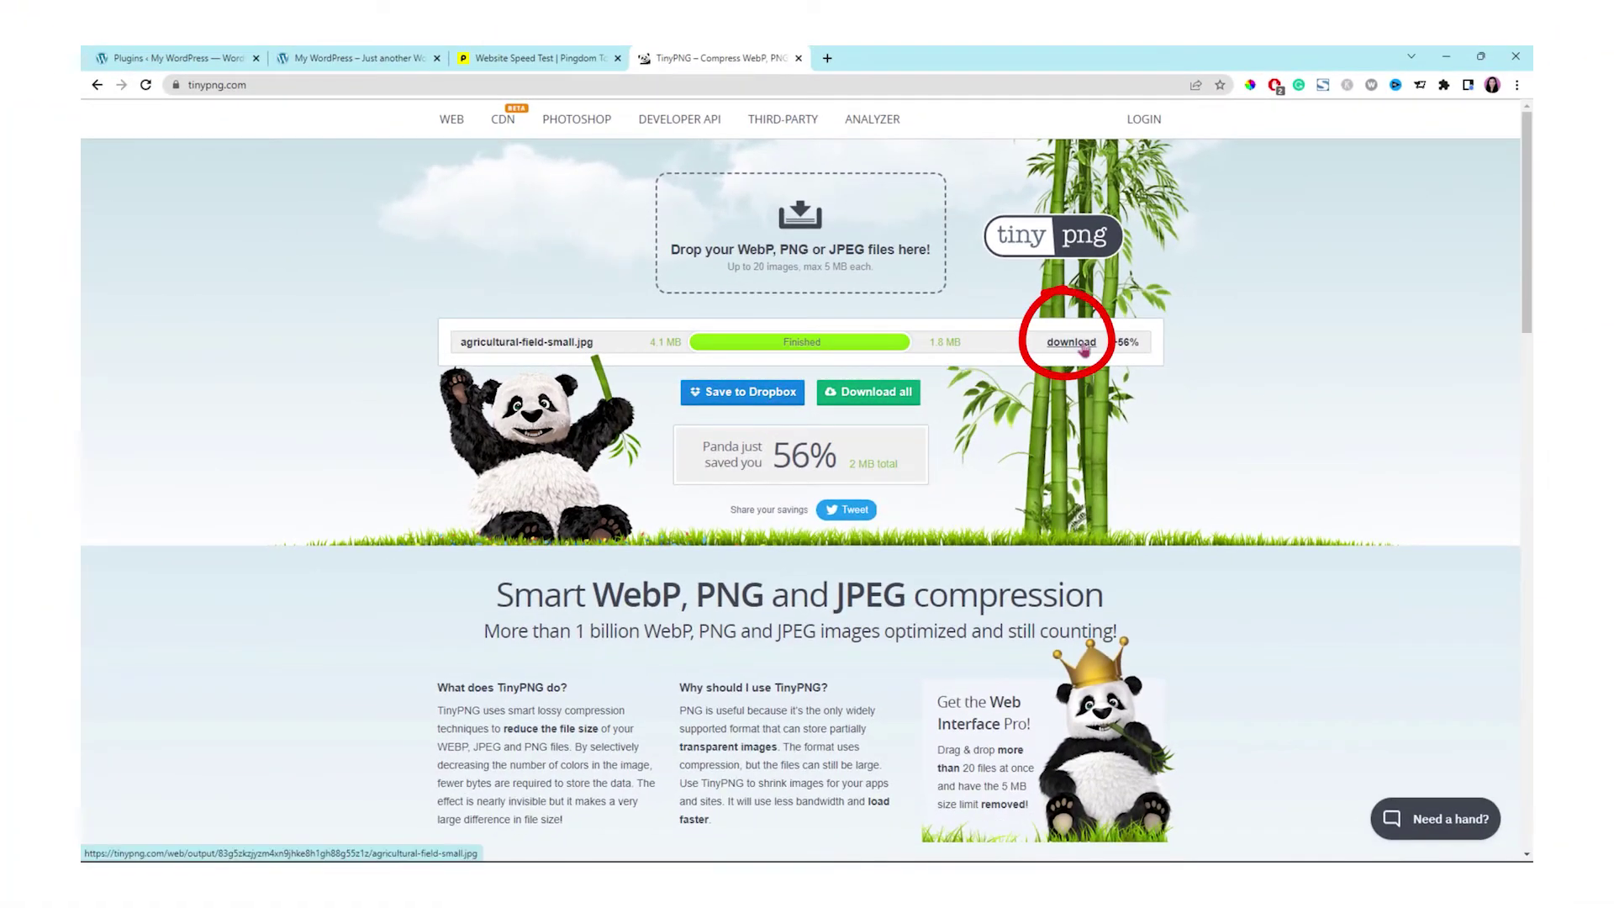
left_click(1085, 350)
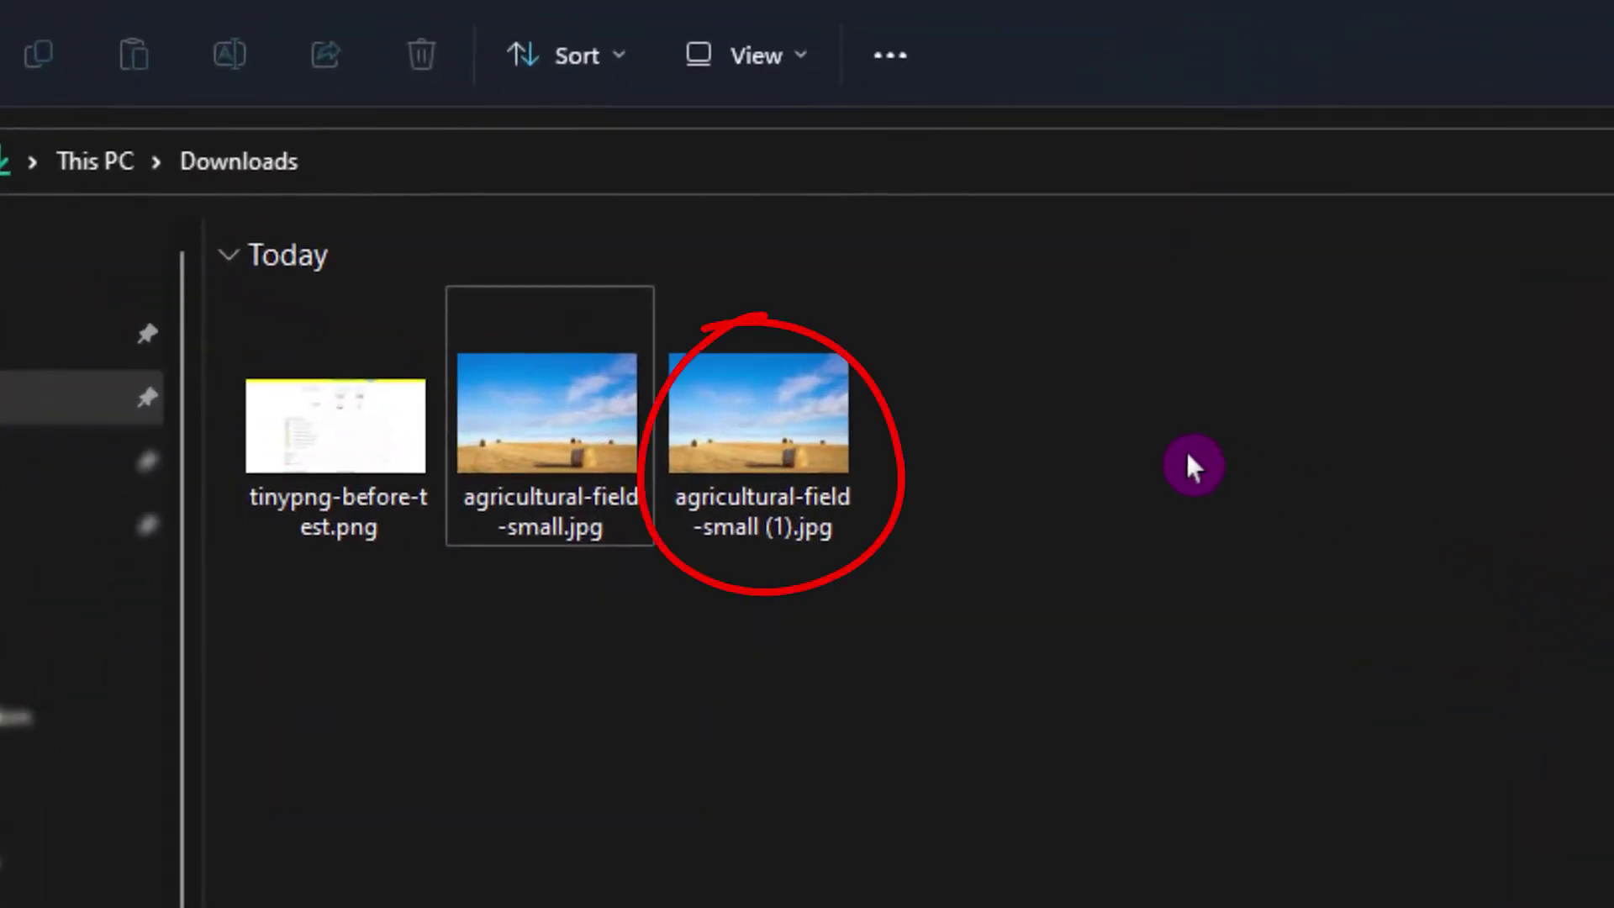
Step: Check agricultural-field-small (1).jpg is 1.72 MB at 5472 x 3648, then return to WordPress Plugins
left_click(772, 422)
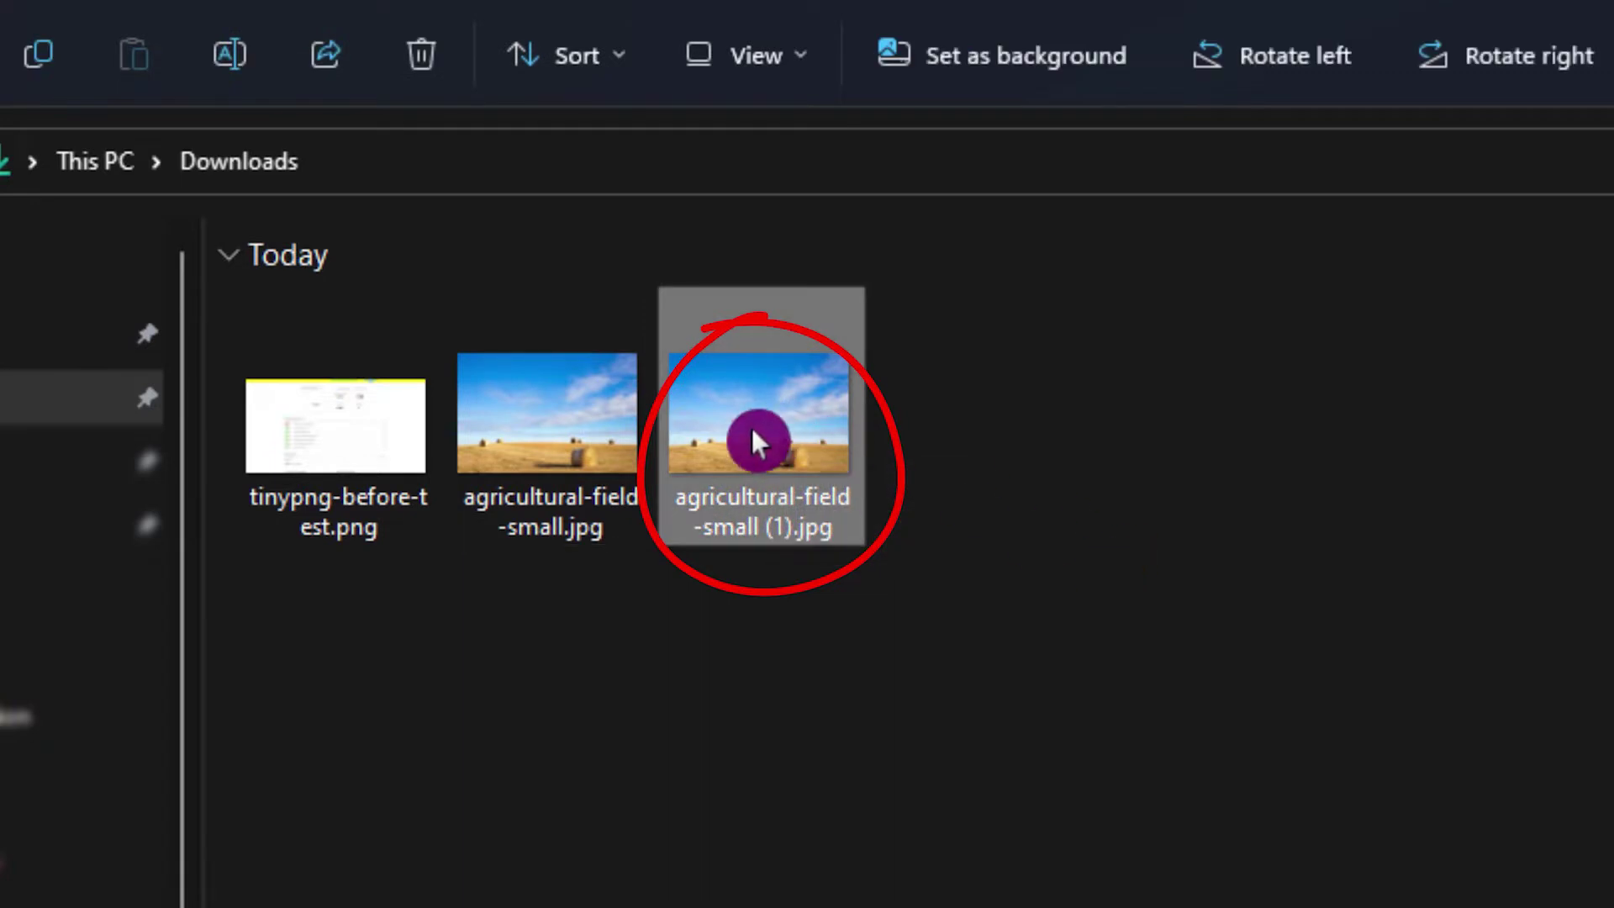
mouse_move(754, 431)
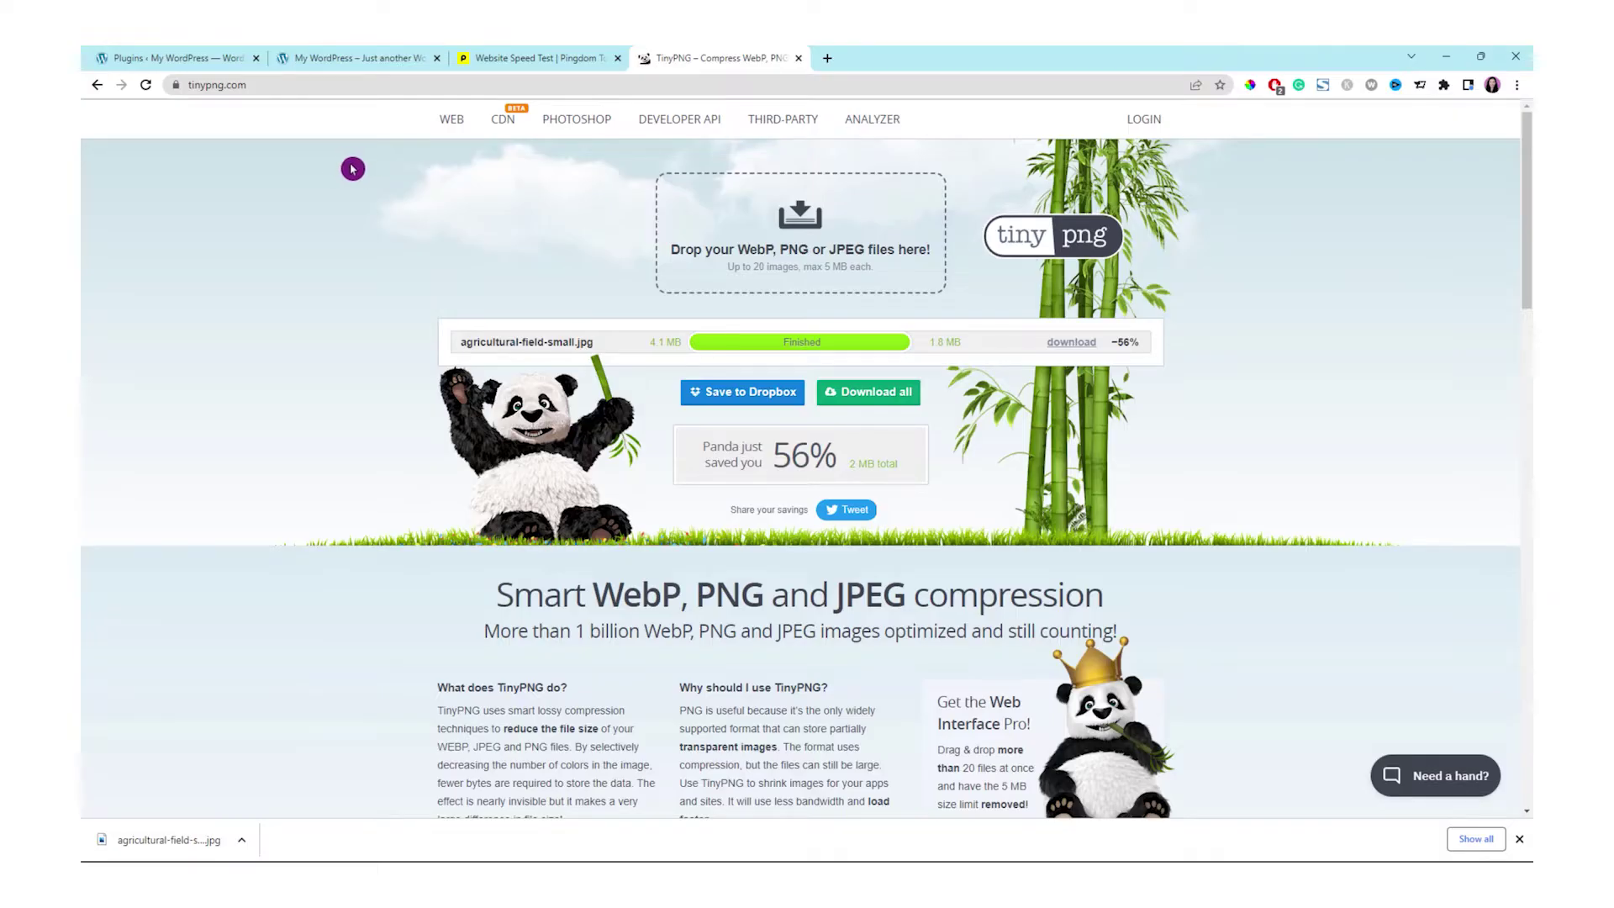
left_click(192, 63)
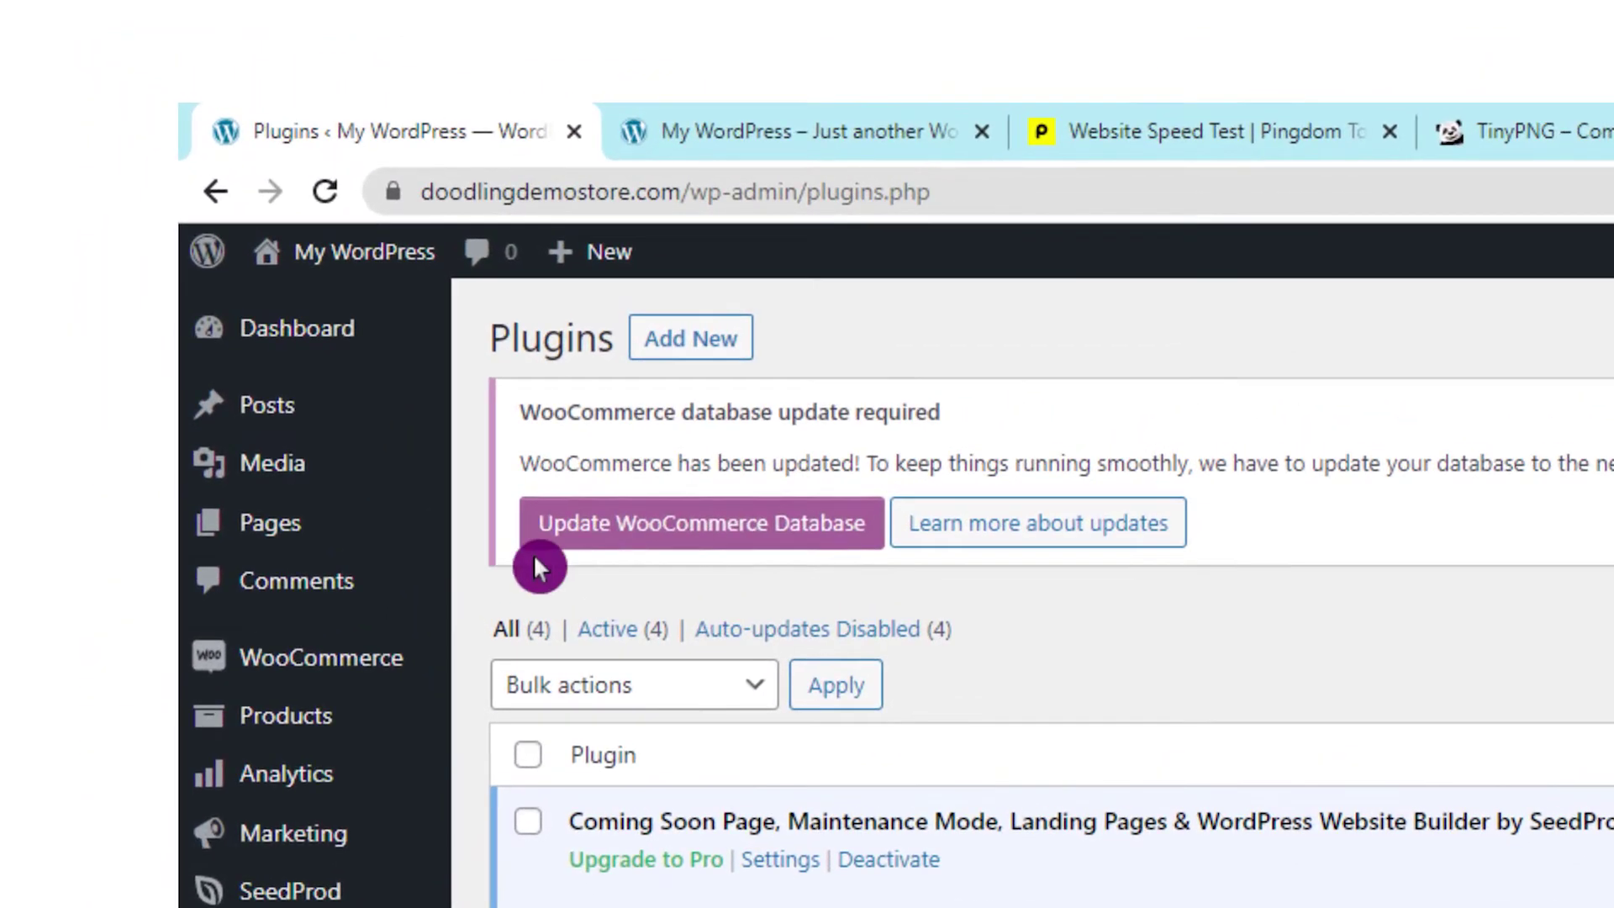
Step: Start a new blank post and dismiss the block editor welcome dialog
mouse_move(273, 407)
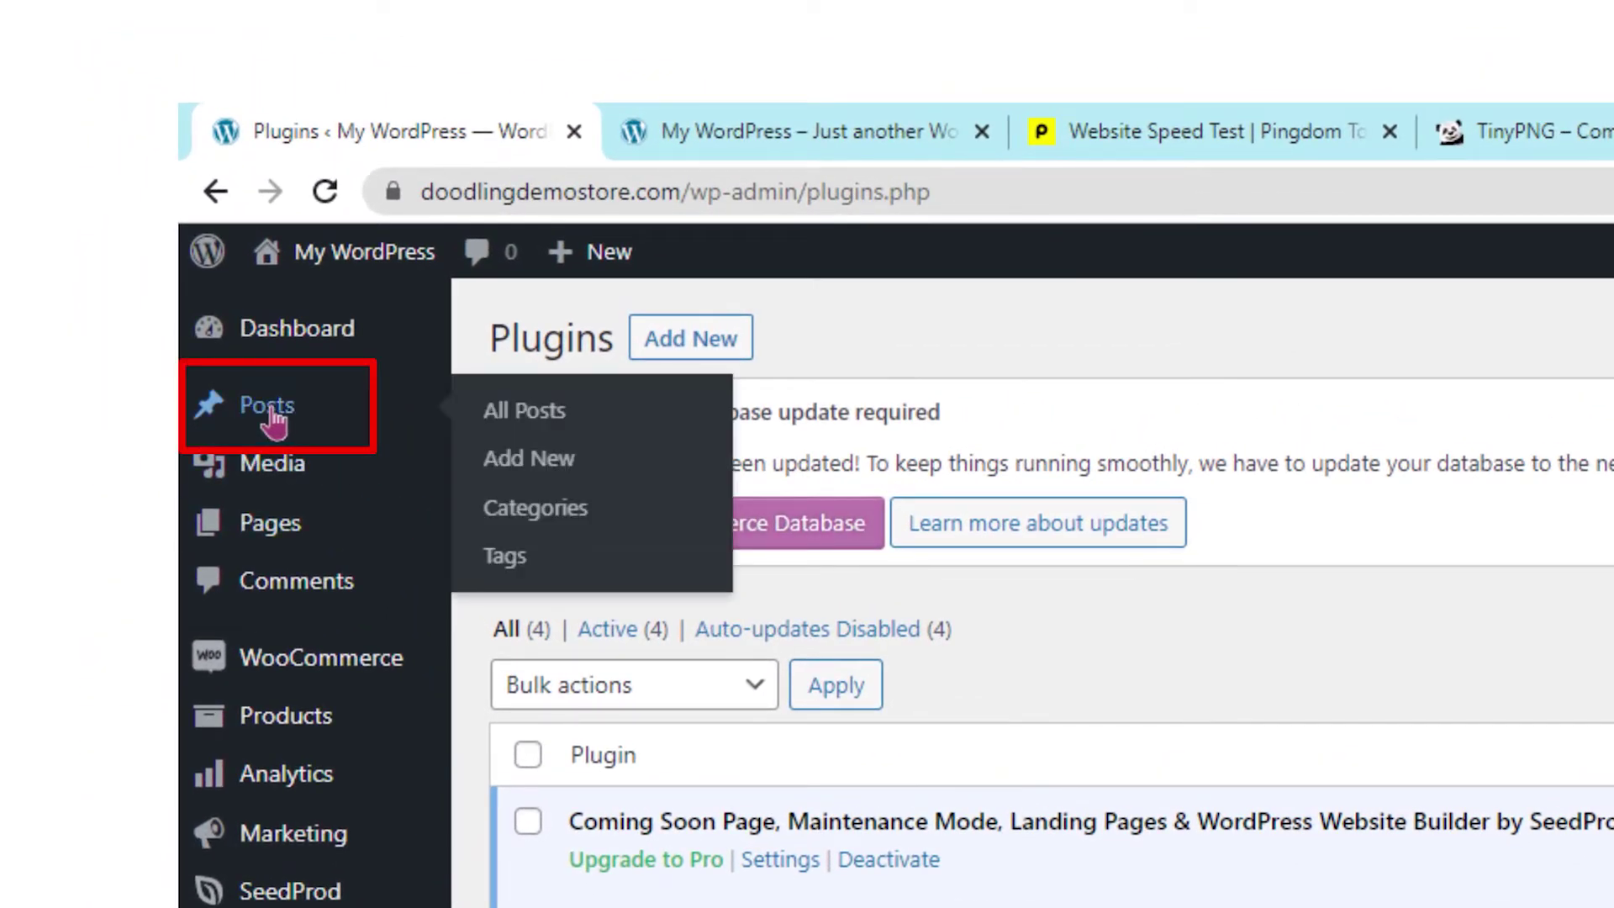
left_click(272, 409)
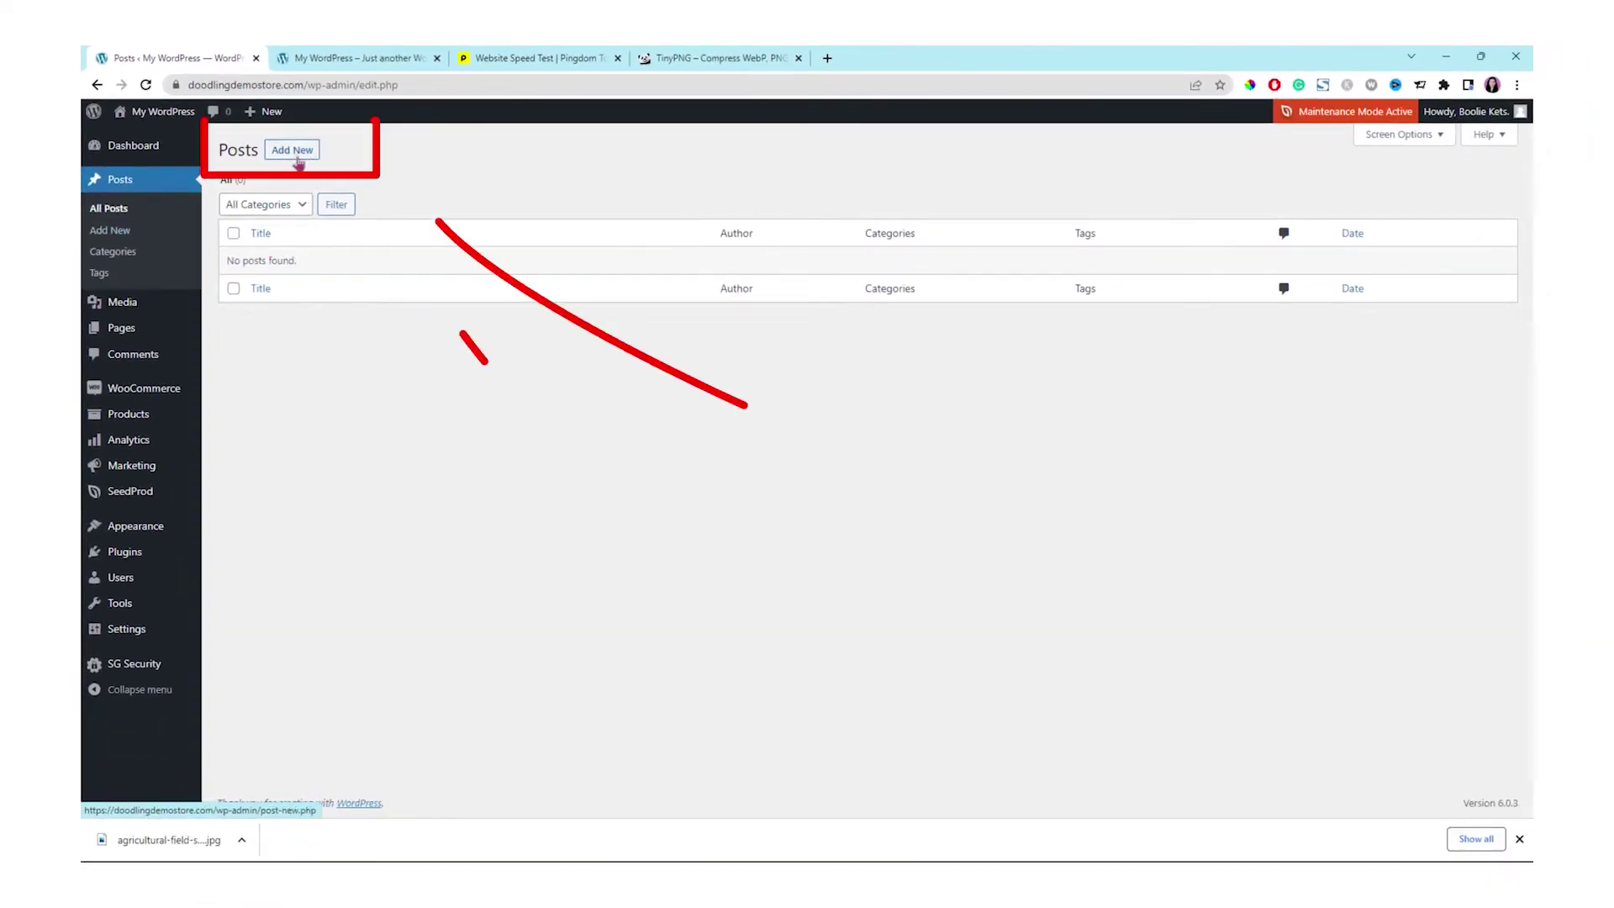
left_click(299, 158)
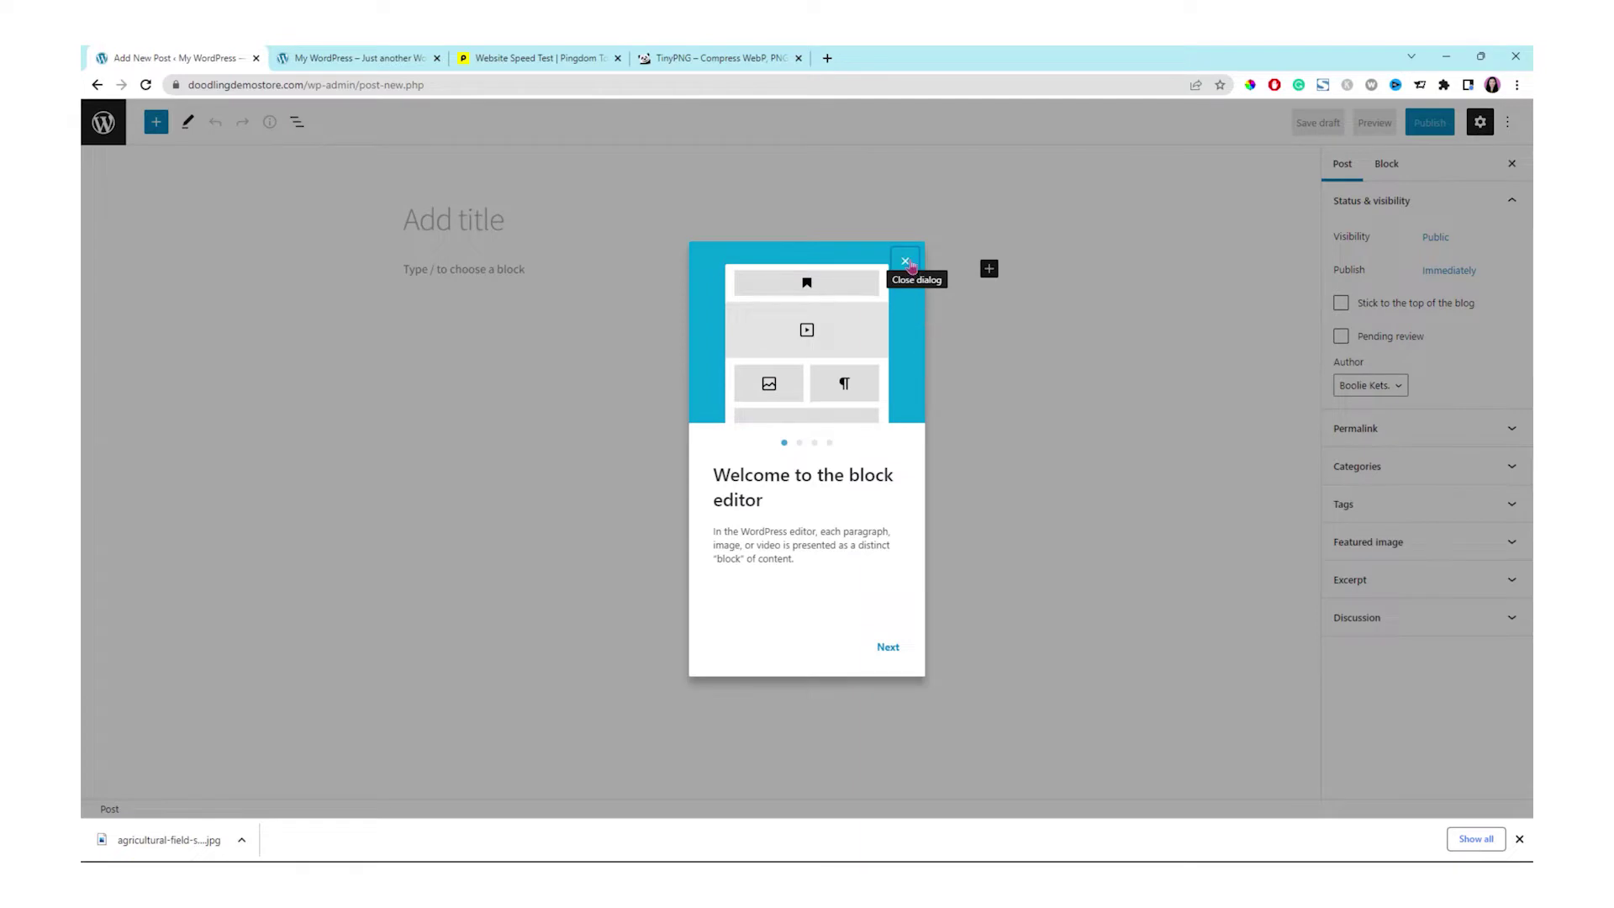
left_click(912, 266)
Step: Title the post 'The Blue Sky', paste two Lorem ipsum paragraphs, and publish it
left_click(487, 223)
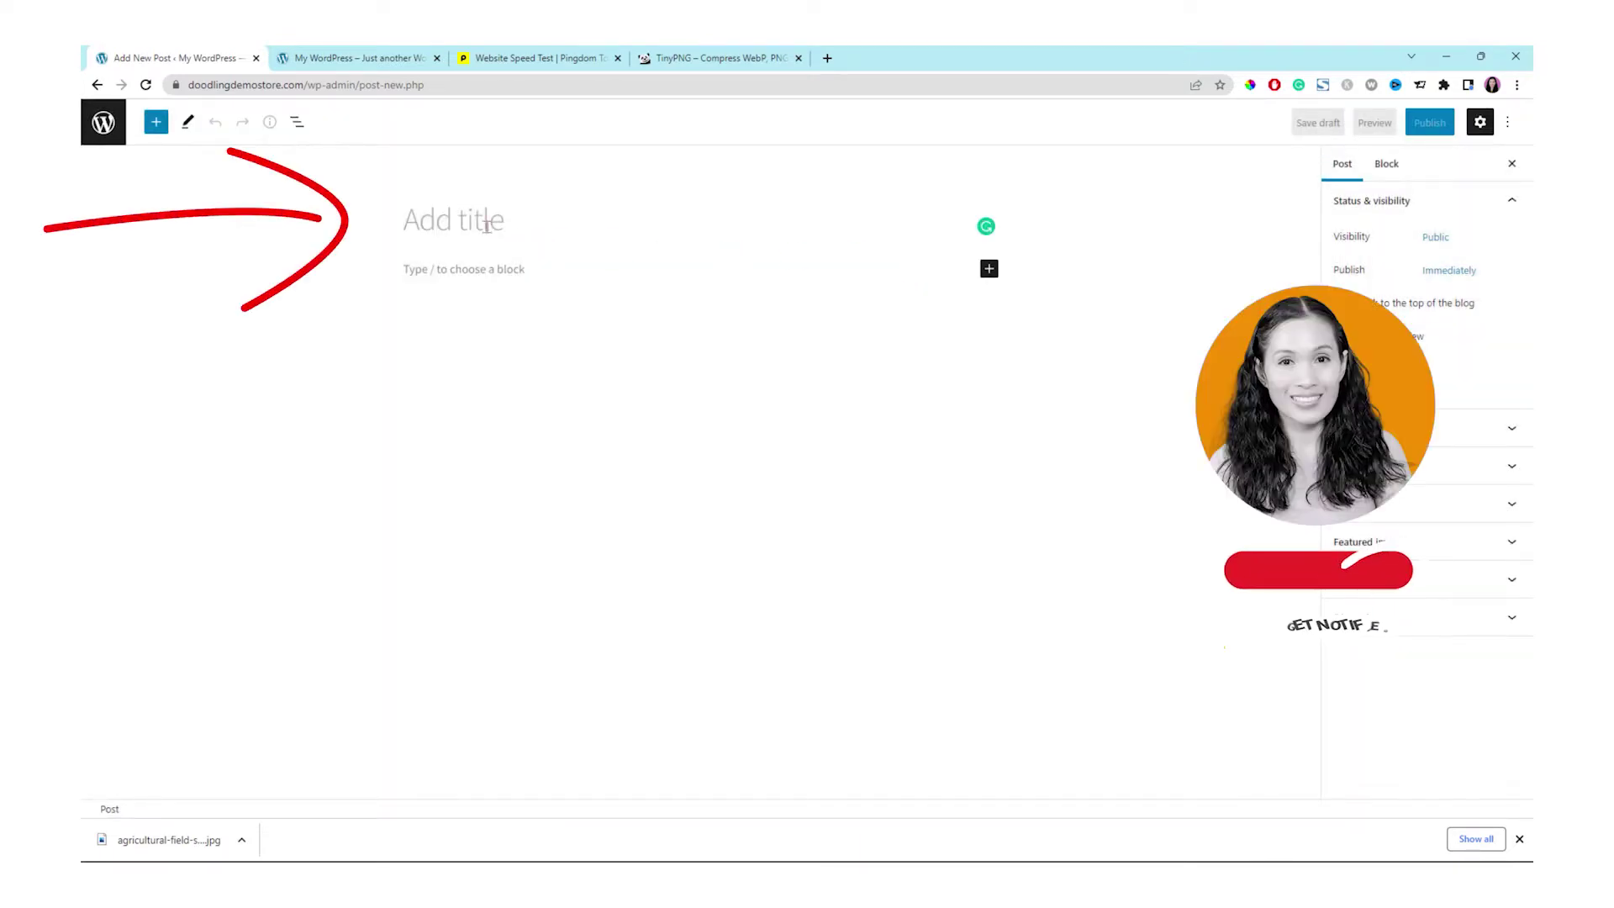
type("The B")
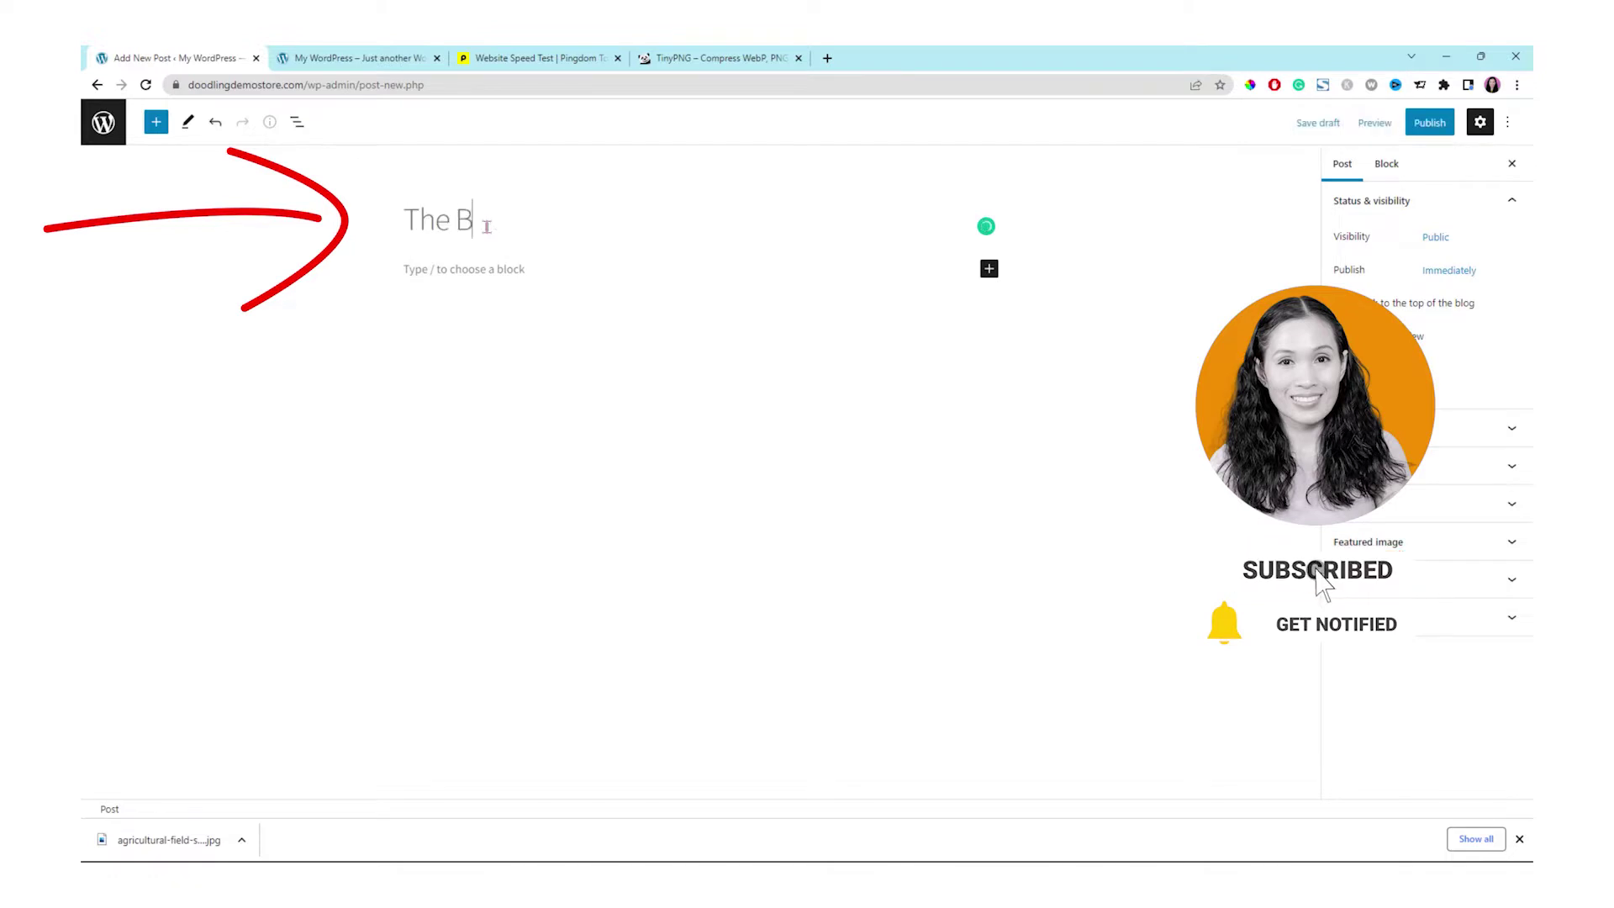
type("lue Sky")
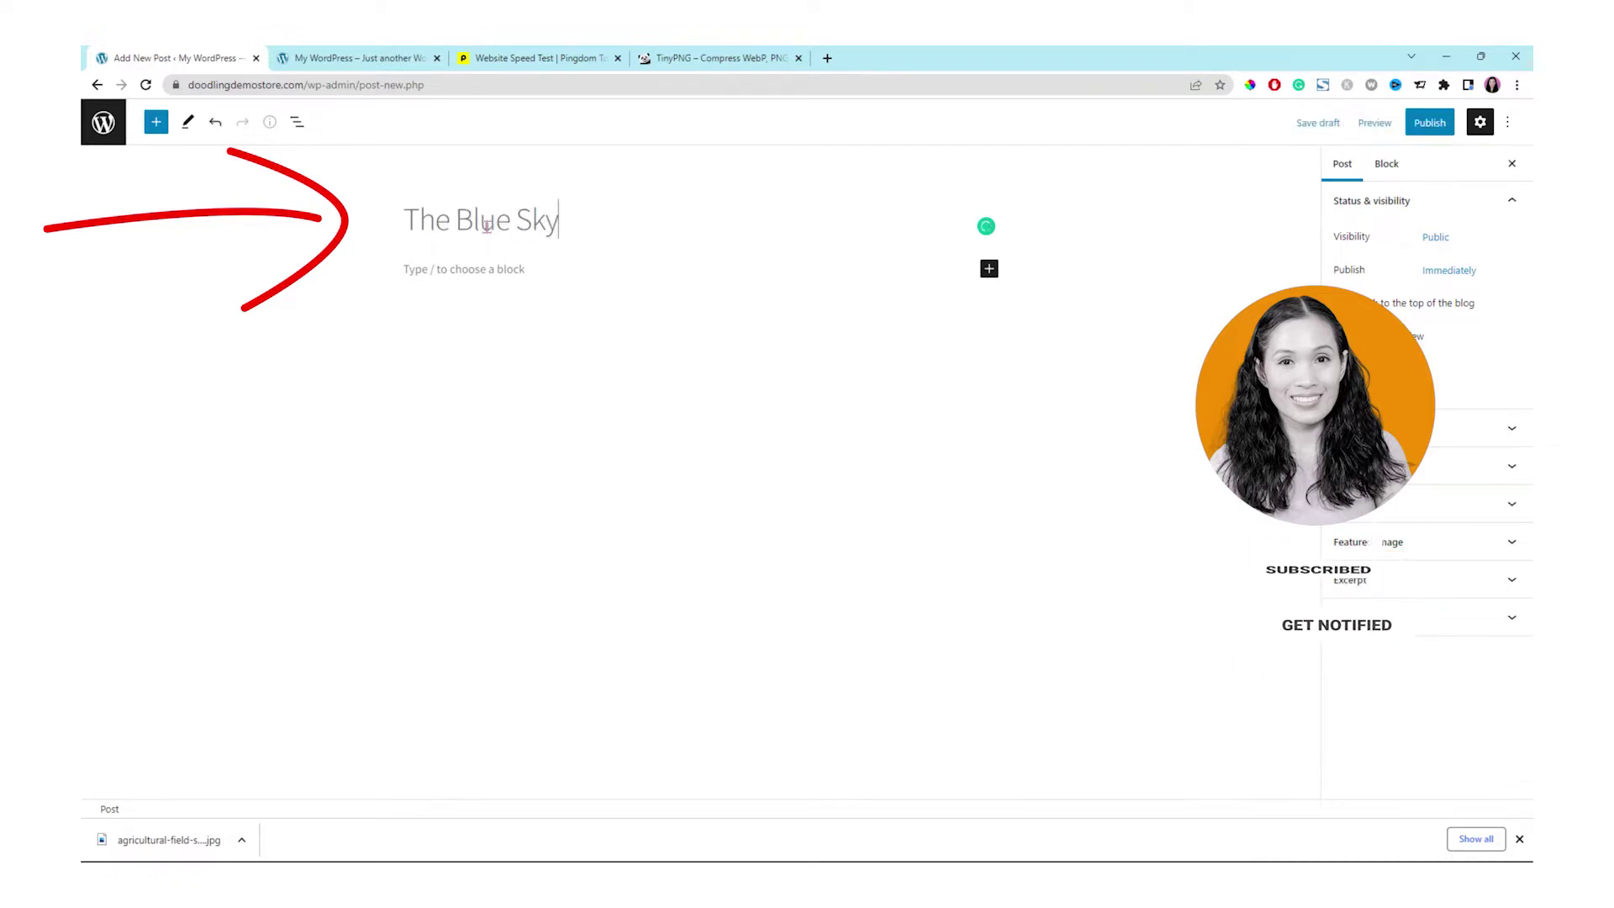
left_click(509, 275)
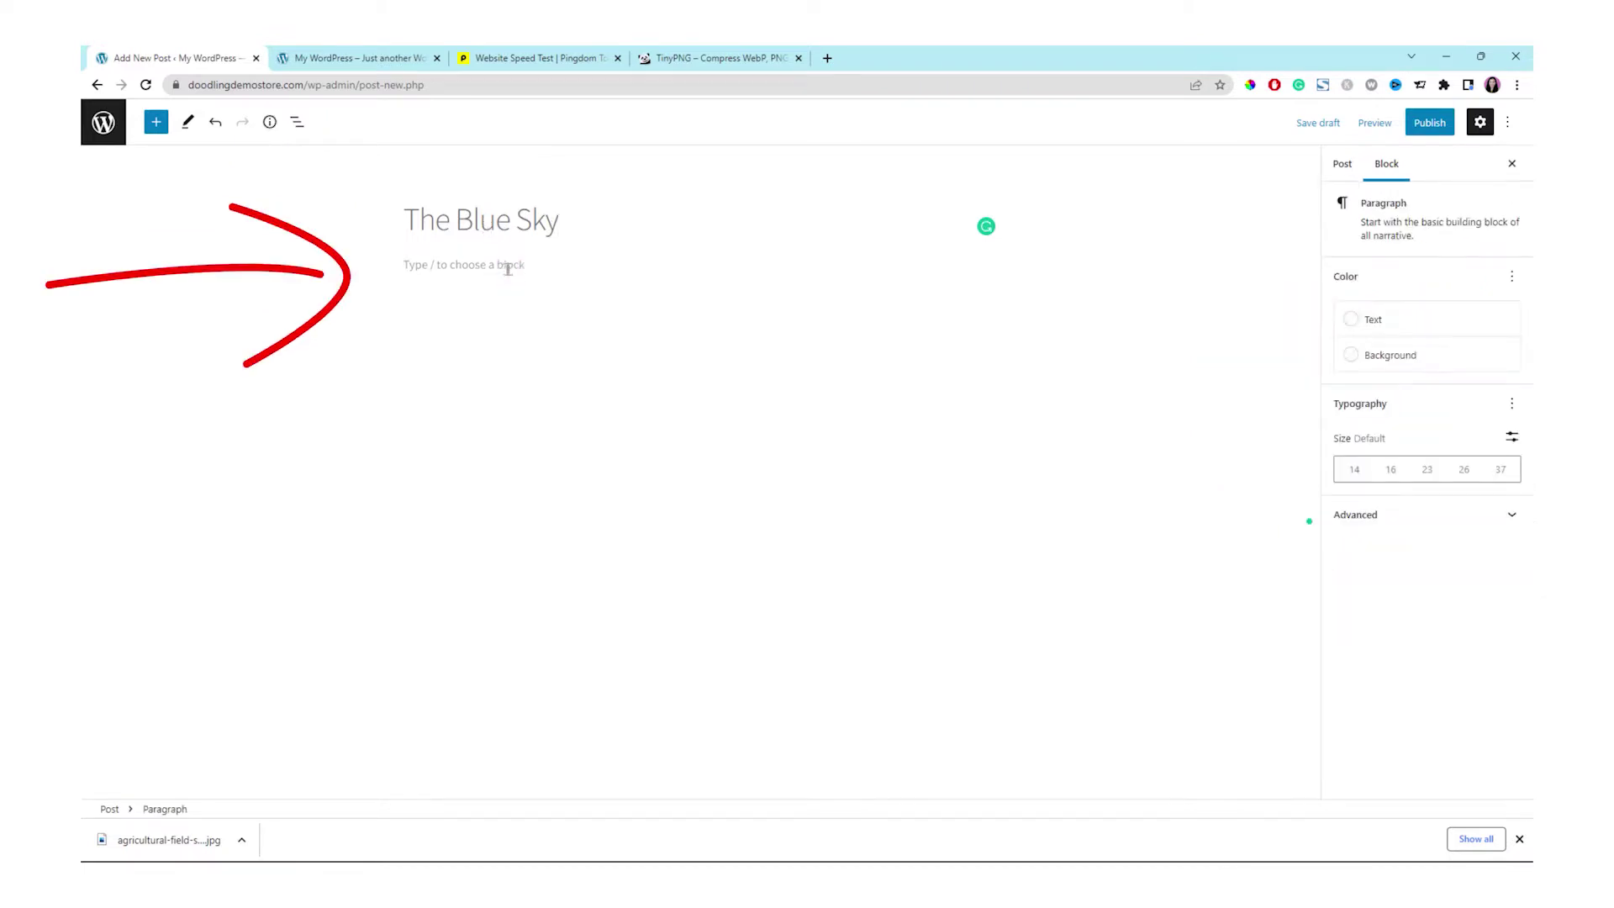
type("Lorem ipsum dolor sit amet, consectetur adipiscing elit, sed do eiusmod tempor incididunt ut labore et dolore magna aliqua. Ut enim ad minim veniam, quis nostrud exercitation ullamco laboris nisi ut aliquip ex ea commodo consequat. Duis aute irure dolor in reprehenderit in voluptate velit esse cillum dolore eu fugiat nulla pariatur. Excepteur sint occaecat cupidatat non proident, sunt in culpa qui officia deserunt mollit anim id est laborum.")
left_click(532, 391)
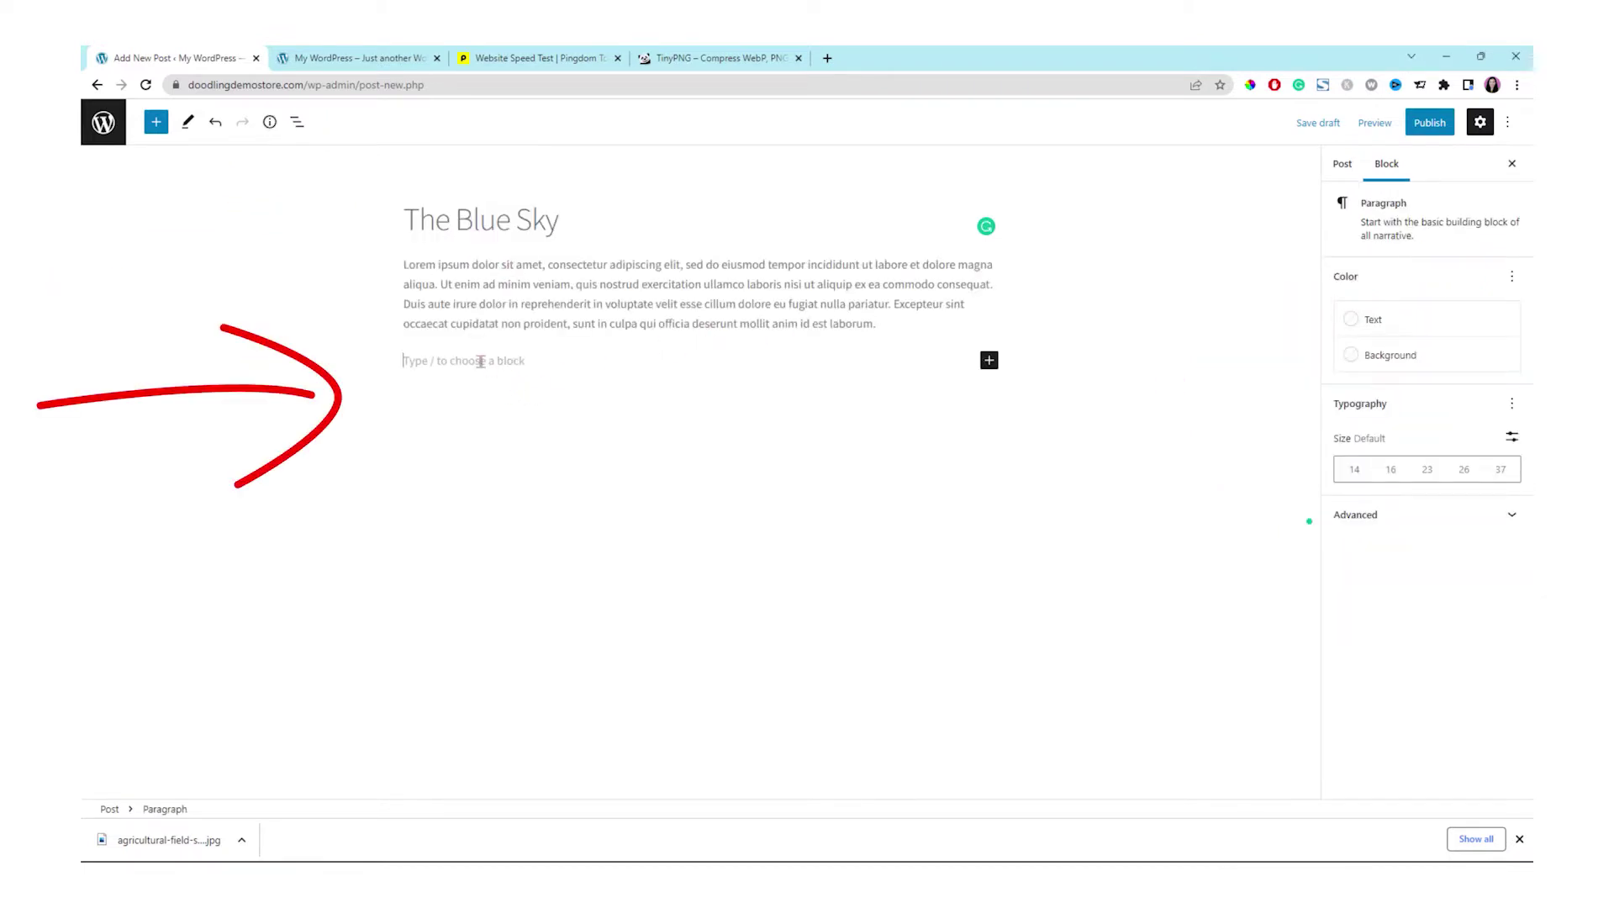
type("Sed ut perspiciatis unde omnis iste natus error sit voluptatem accusantium doloremque laudantium, totam rem aperiam, eaque ipsa quae ab illo inventore veritatis et quasi architecto beatae vitae dicta sunt explicabo. Nemo enim ipsam voluptatem quia voluptas sit aspernatur aut odit aut fugit, sed quia consequuntur magni dolores eos qui ratione voluptatem sequi nesciunt. Neque porro quisquam est, qui dolorem ipsum quia dolor sit amet, consectetur, adipisci velit, sed quia non numquam eius modi tempora incidunt ut labore et dolore magnam aliquam quaerat voluptatem. Ut enim ad minima veniam, quis nostrum exercitationem ullam corporis suscipit laboriosam, nisi ut aliquid ex ea commodi consequatur? Quis autem vel eum iure reprehenderit qui in ea voluptate velit esse quam nihil molestiae consequatur, vel illum qui dolorem eum fugiat quo voluptas nulla pariatur?")
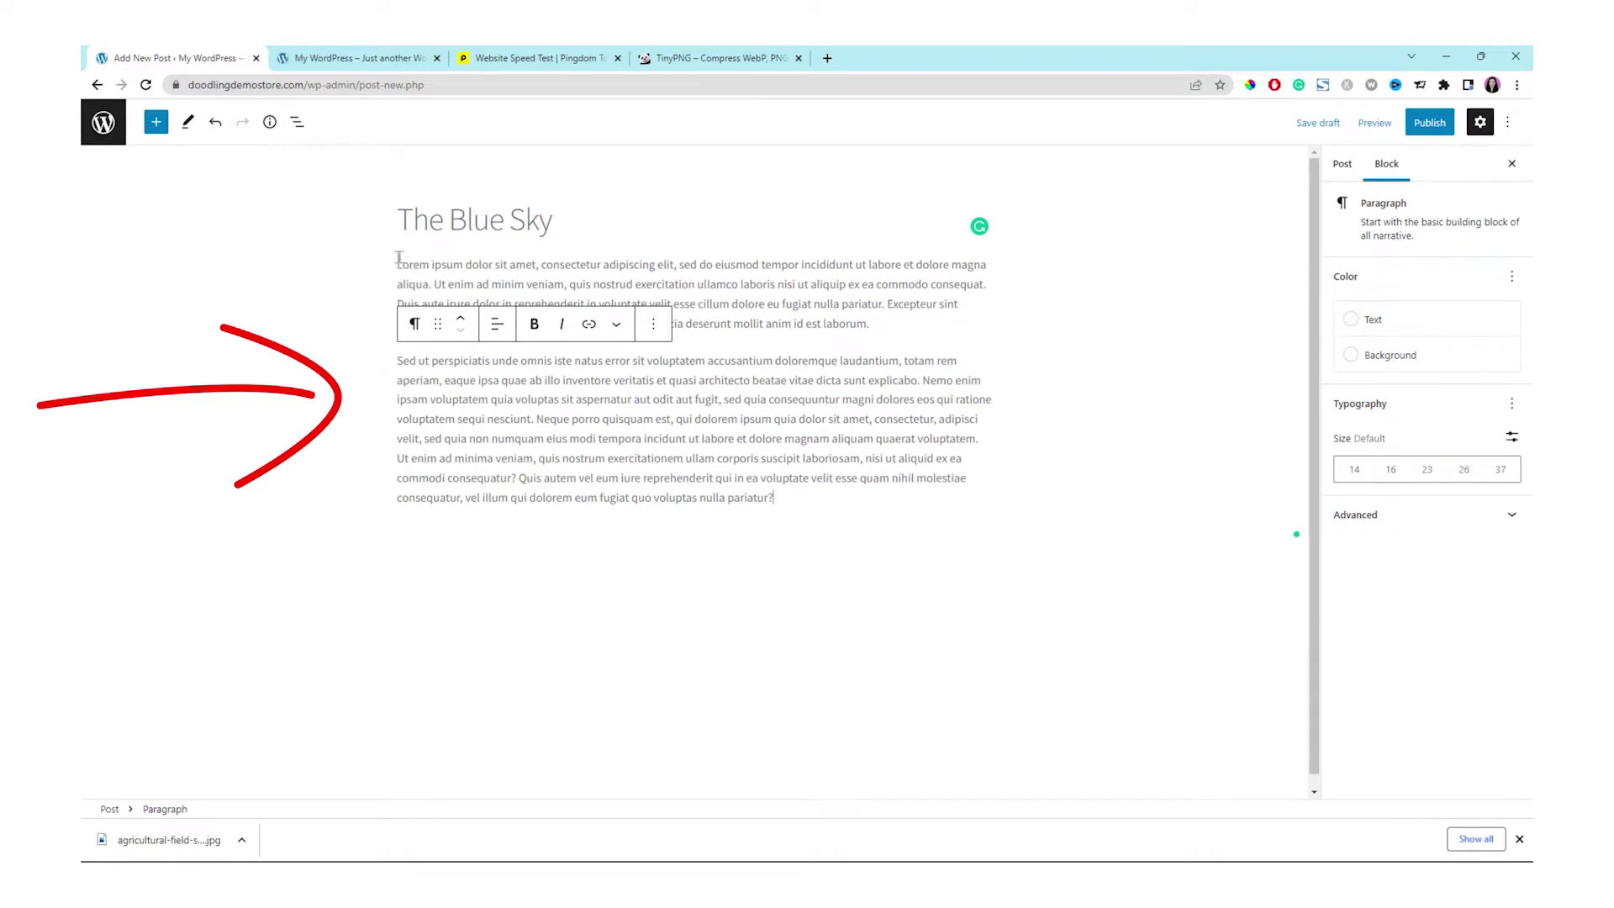
left_click(1432, 126)
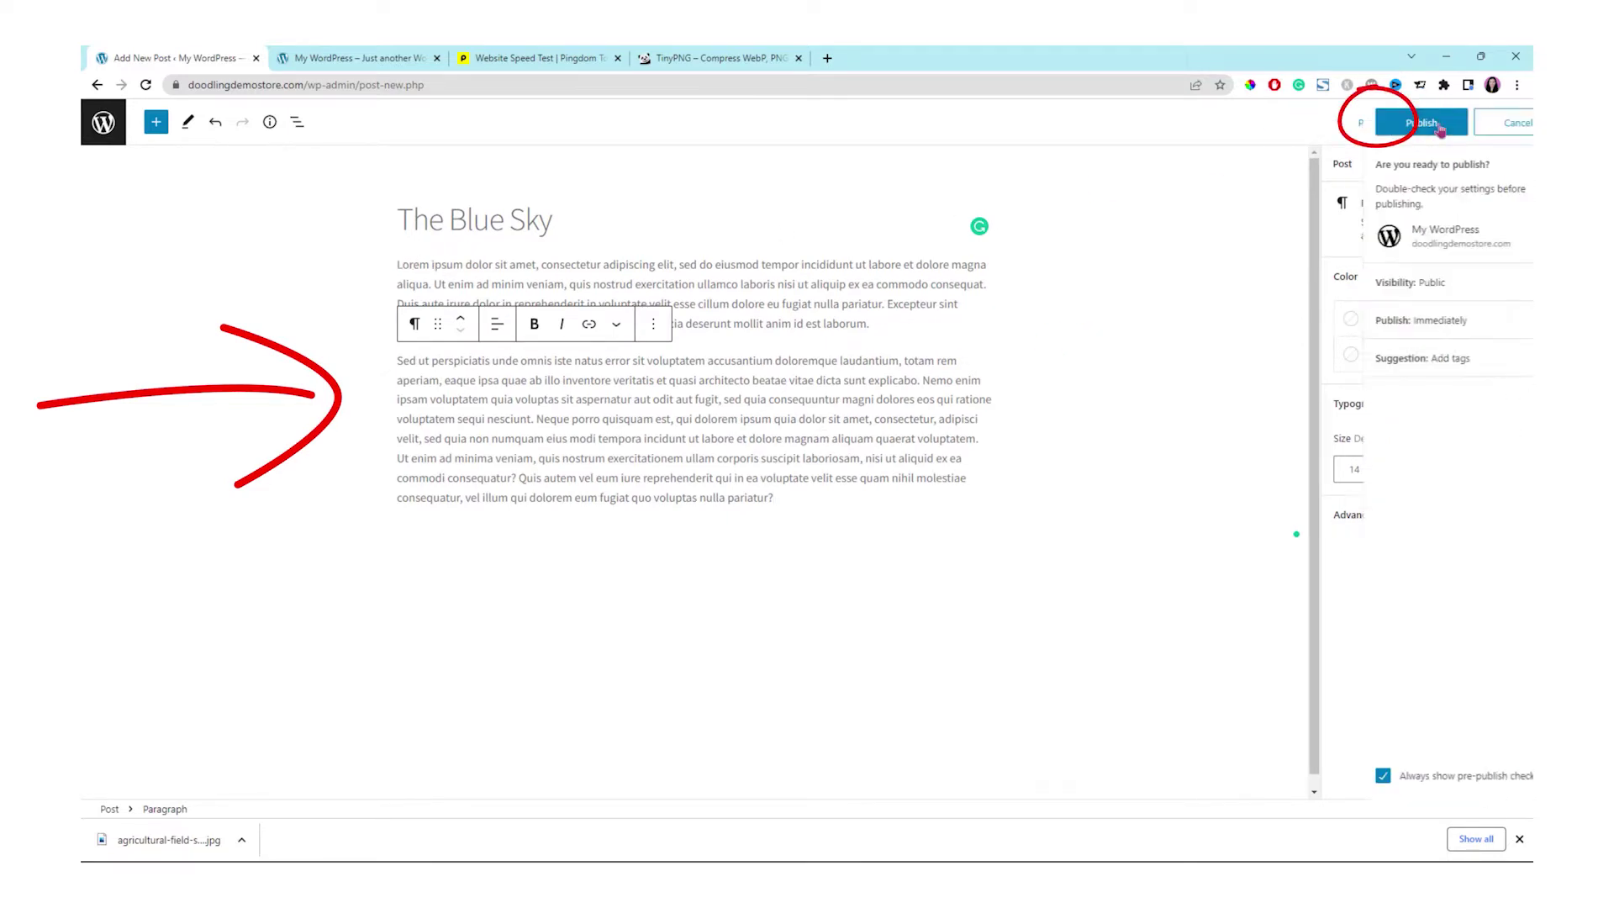
left_click(1391, 130)
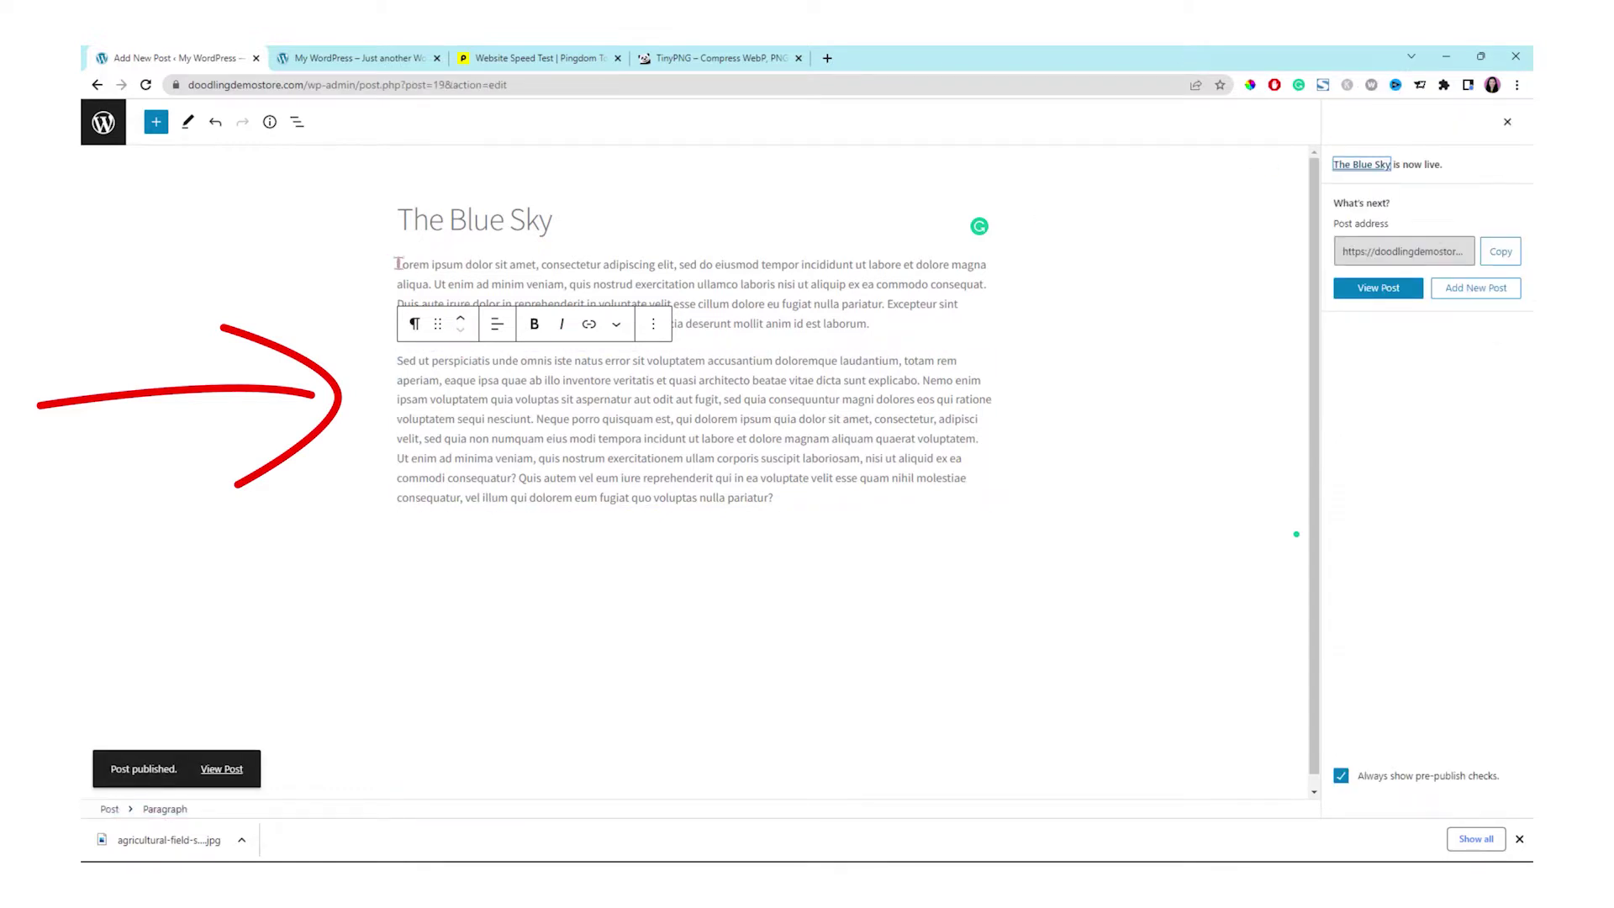
Step: Add an empty block after the first paragraph
left_click(398, 264)
left_click(877, 325)
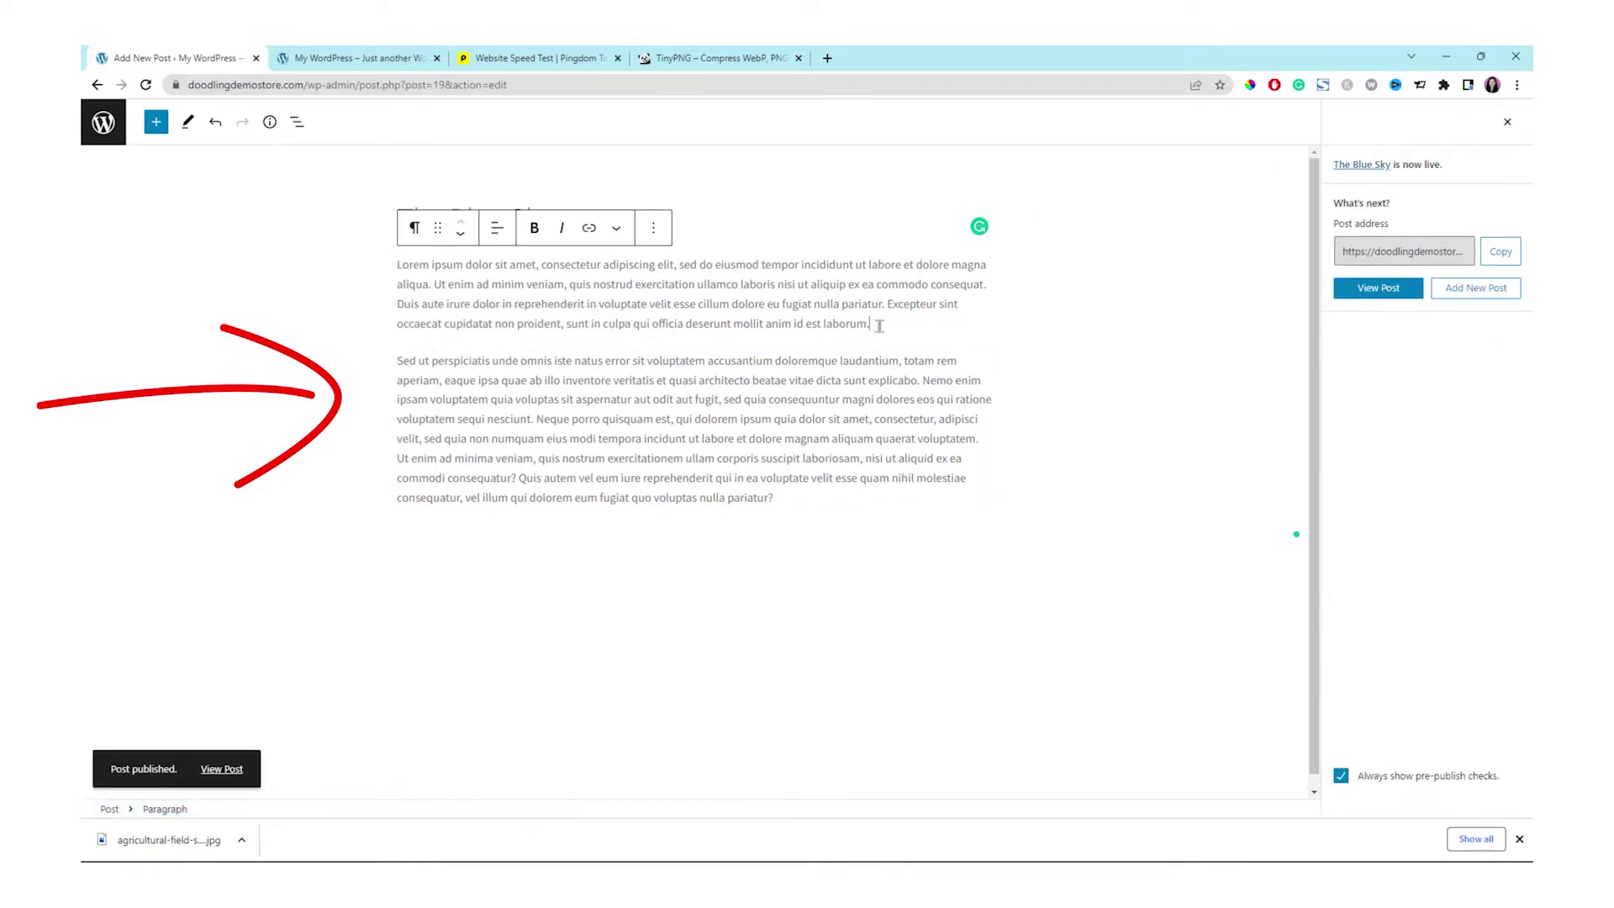
key("Return")
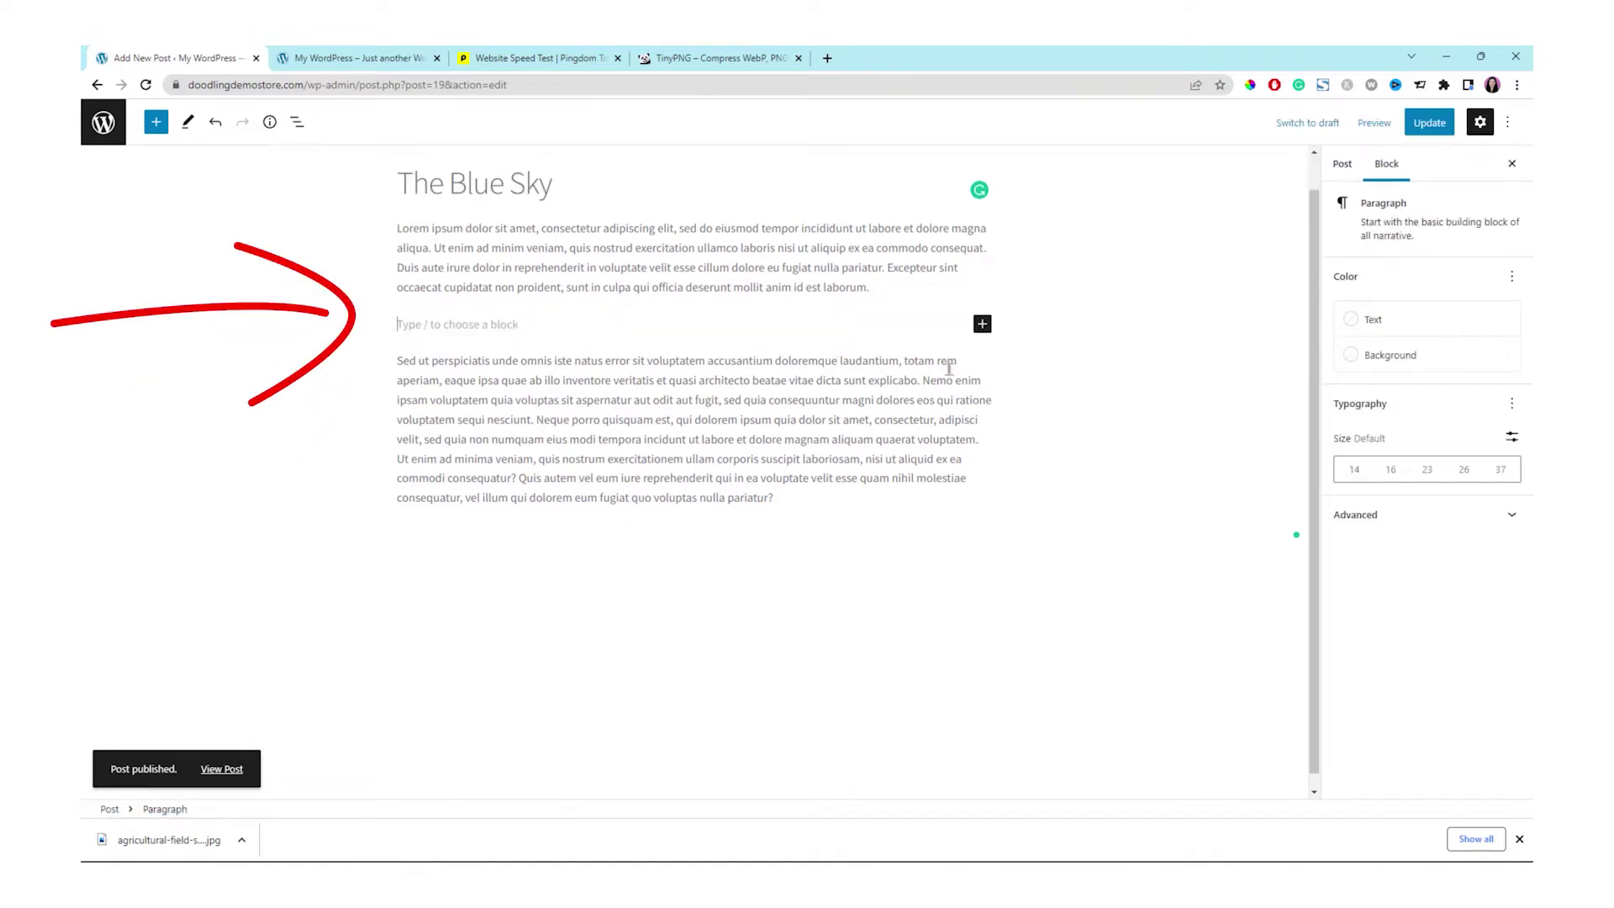
Step: Turn the empty block into an image block holding the uploaded agricultural-field-small (1).jpg
left_click(983, 324)
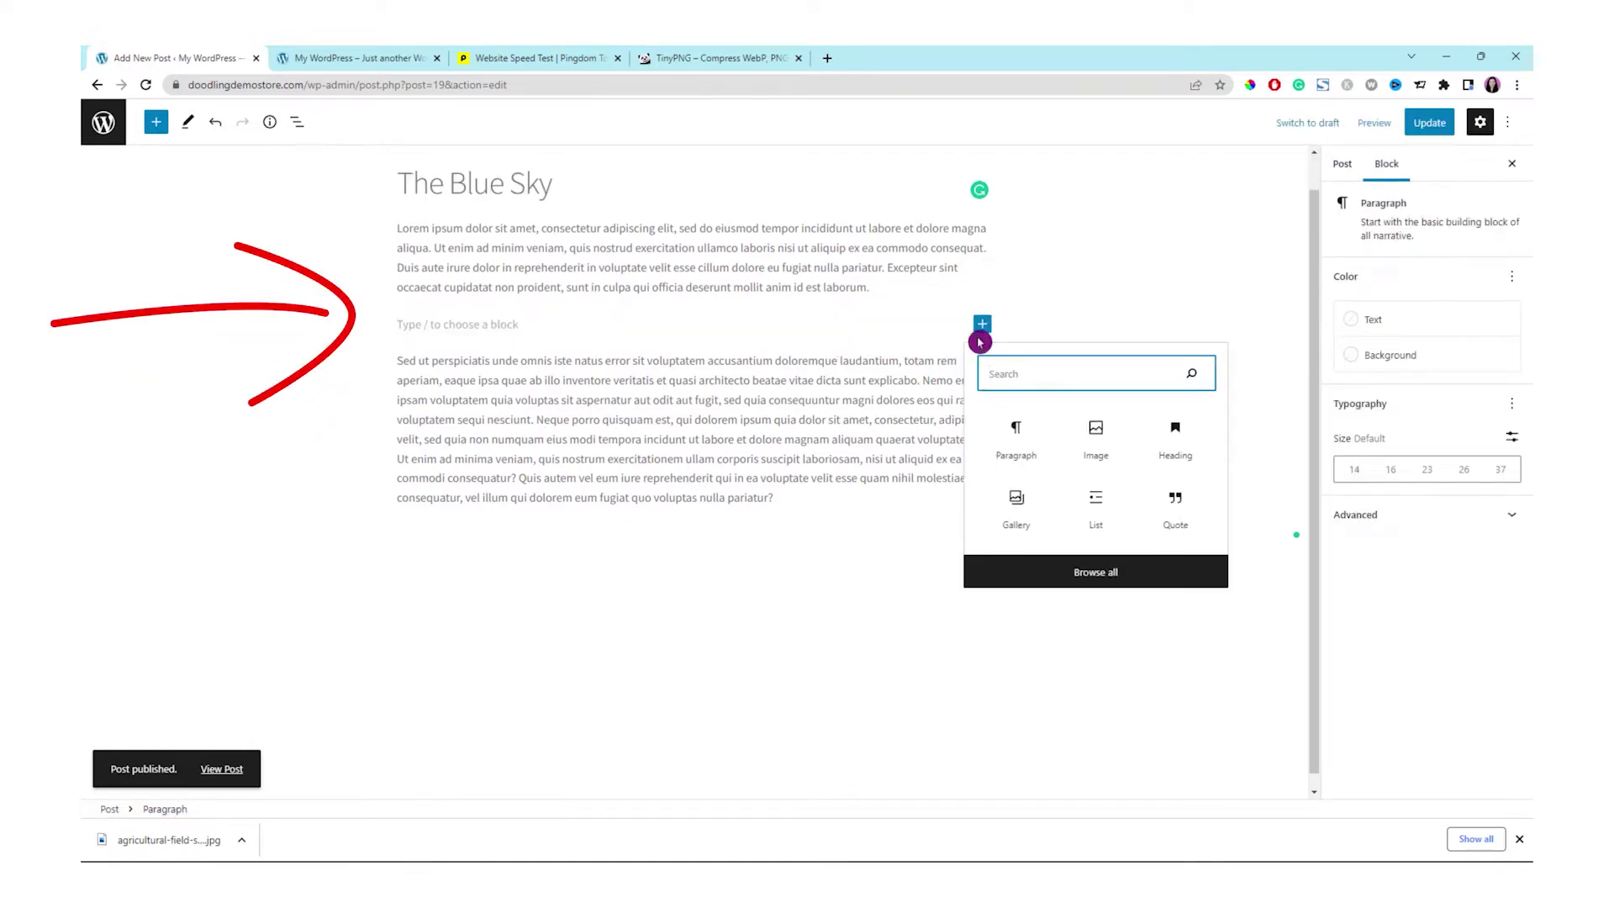
left_click(1103, 441)
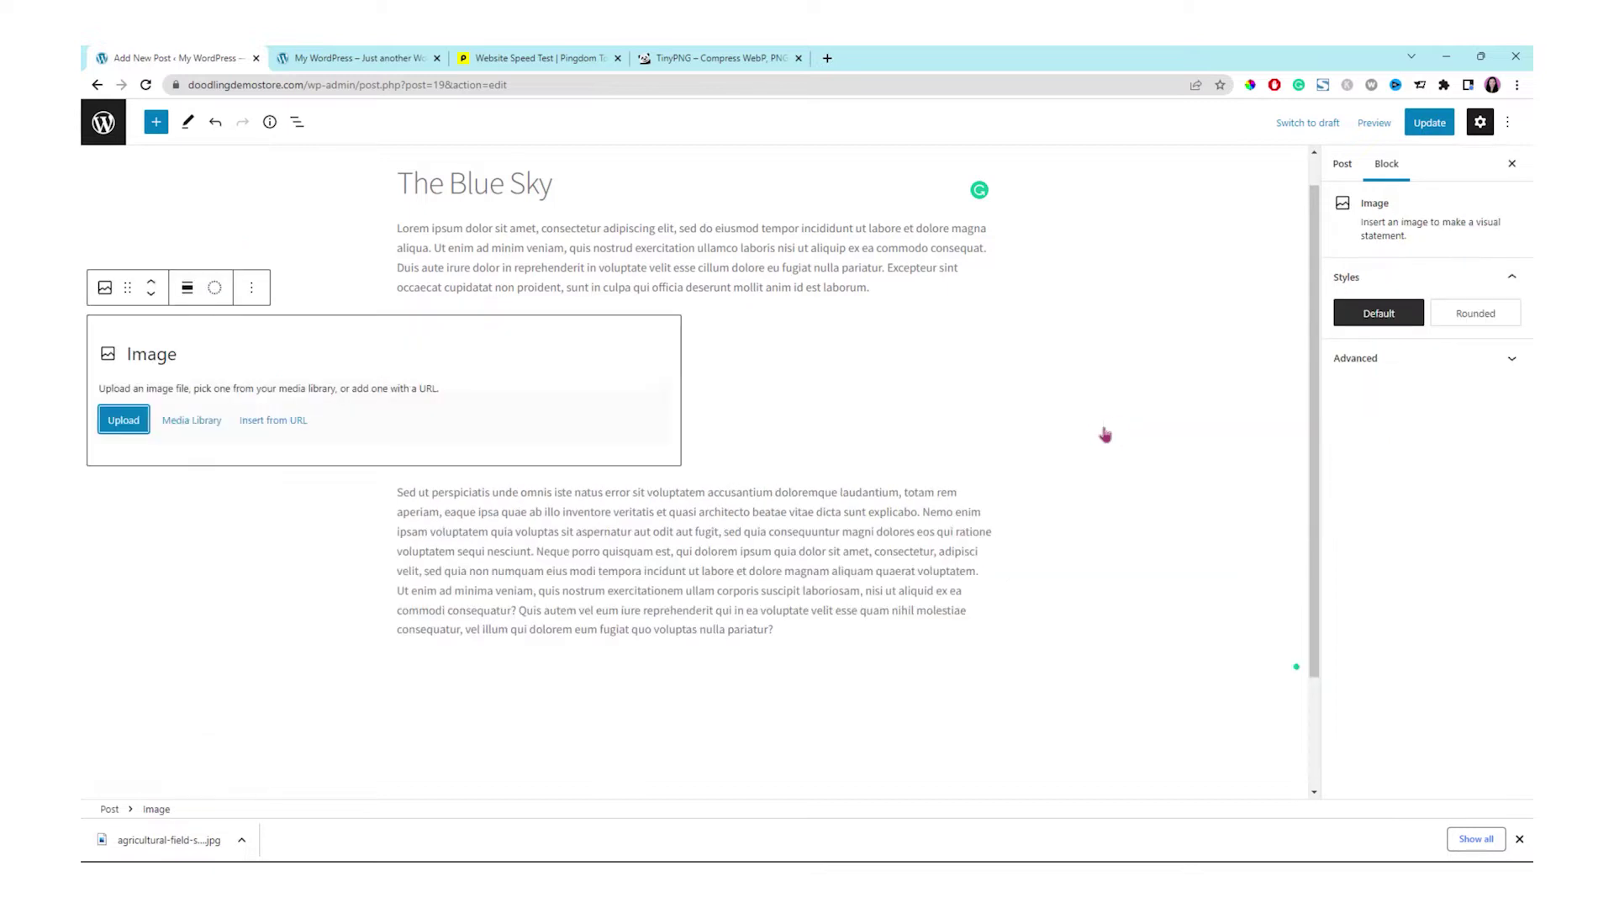
left_click(142, 423)
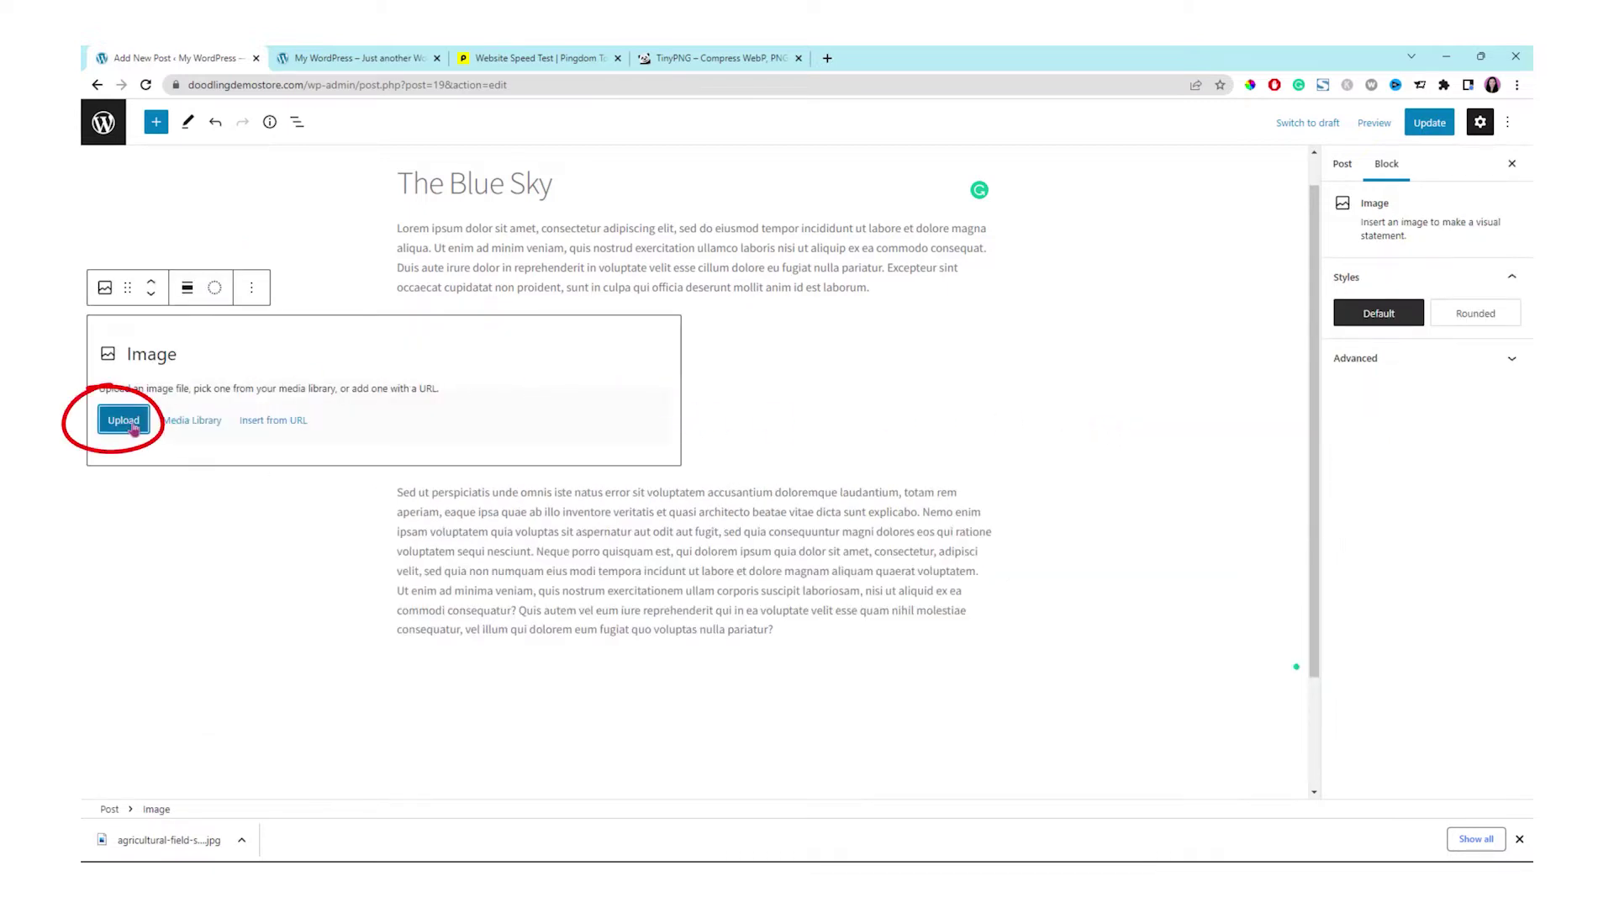
left_click(728, 434)
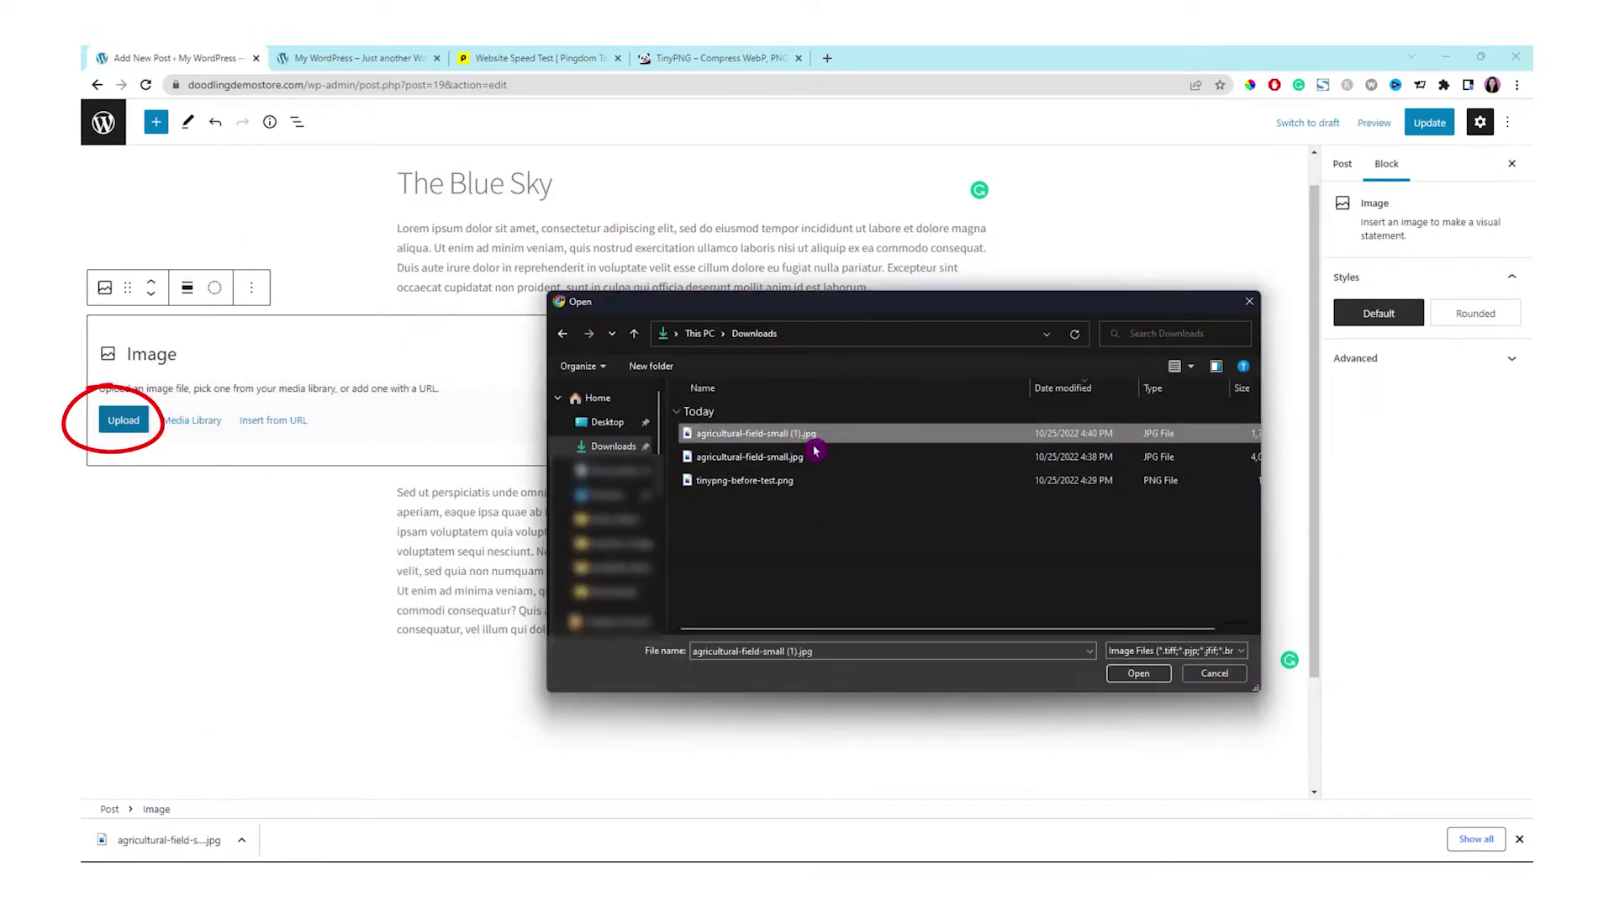
left_click(1139, 673)
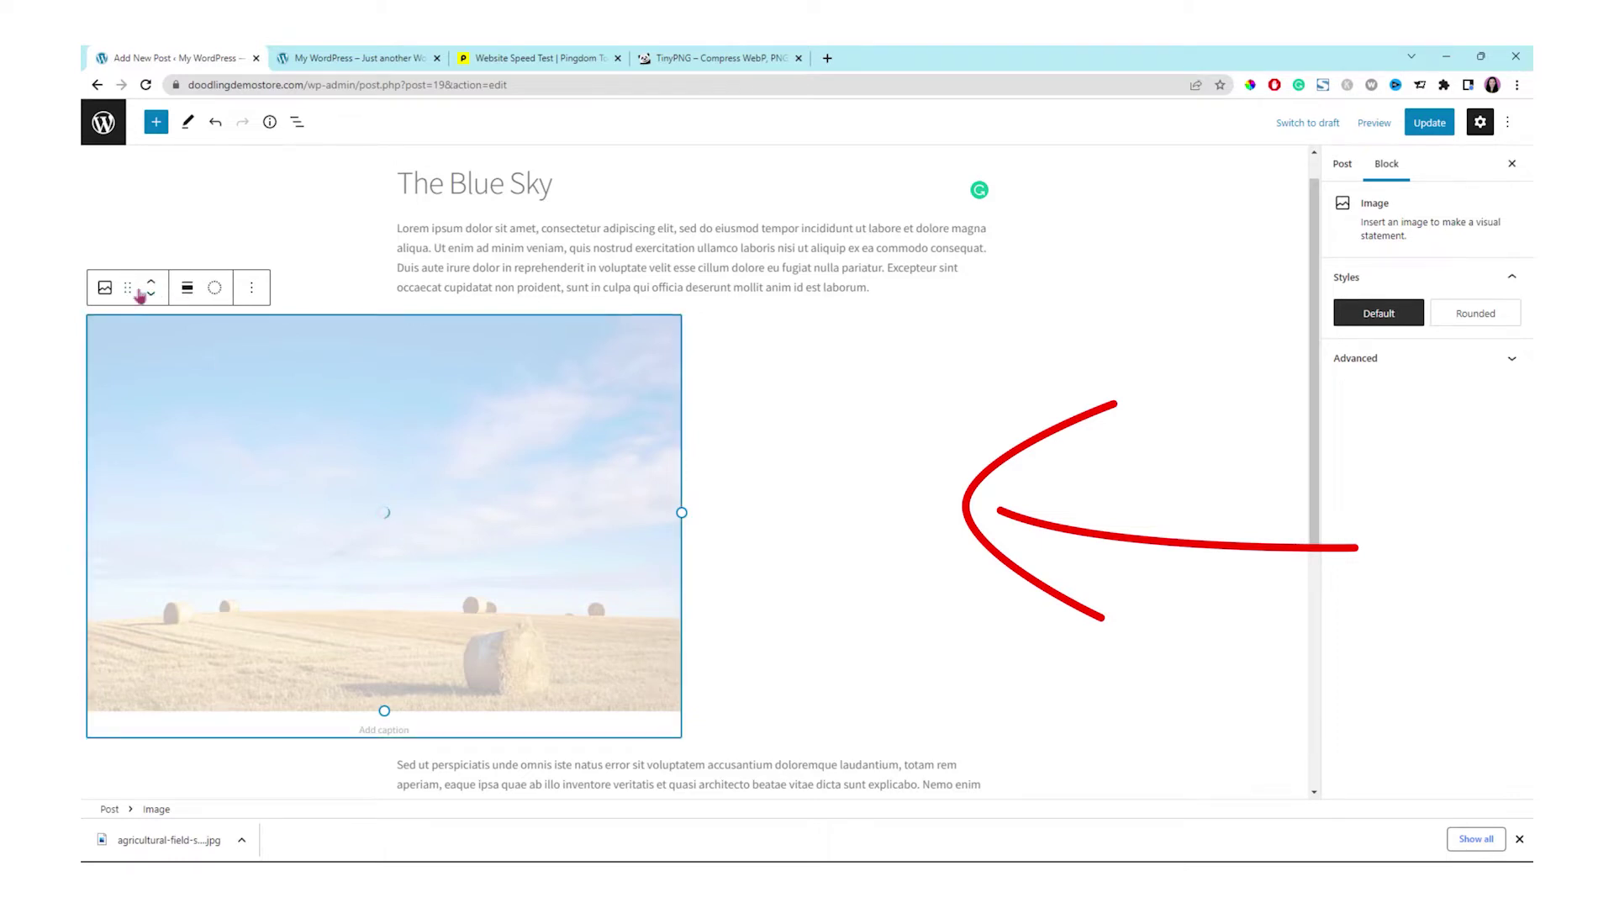
Step: Transform the image block into a cover block, update the post, and exit the editor
left_click(104, 186)
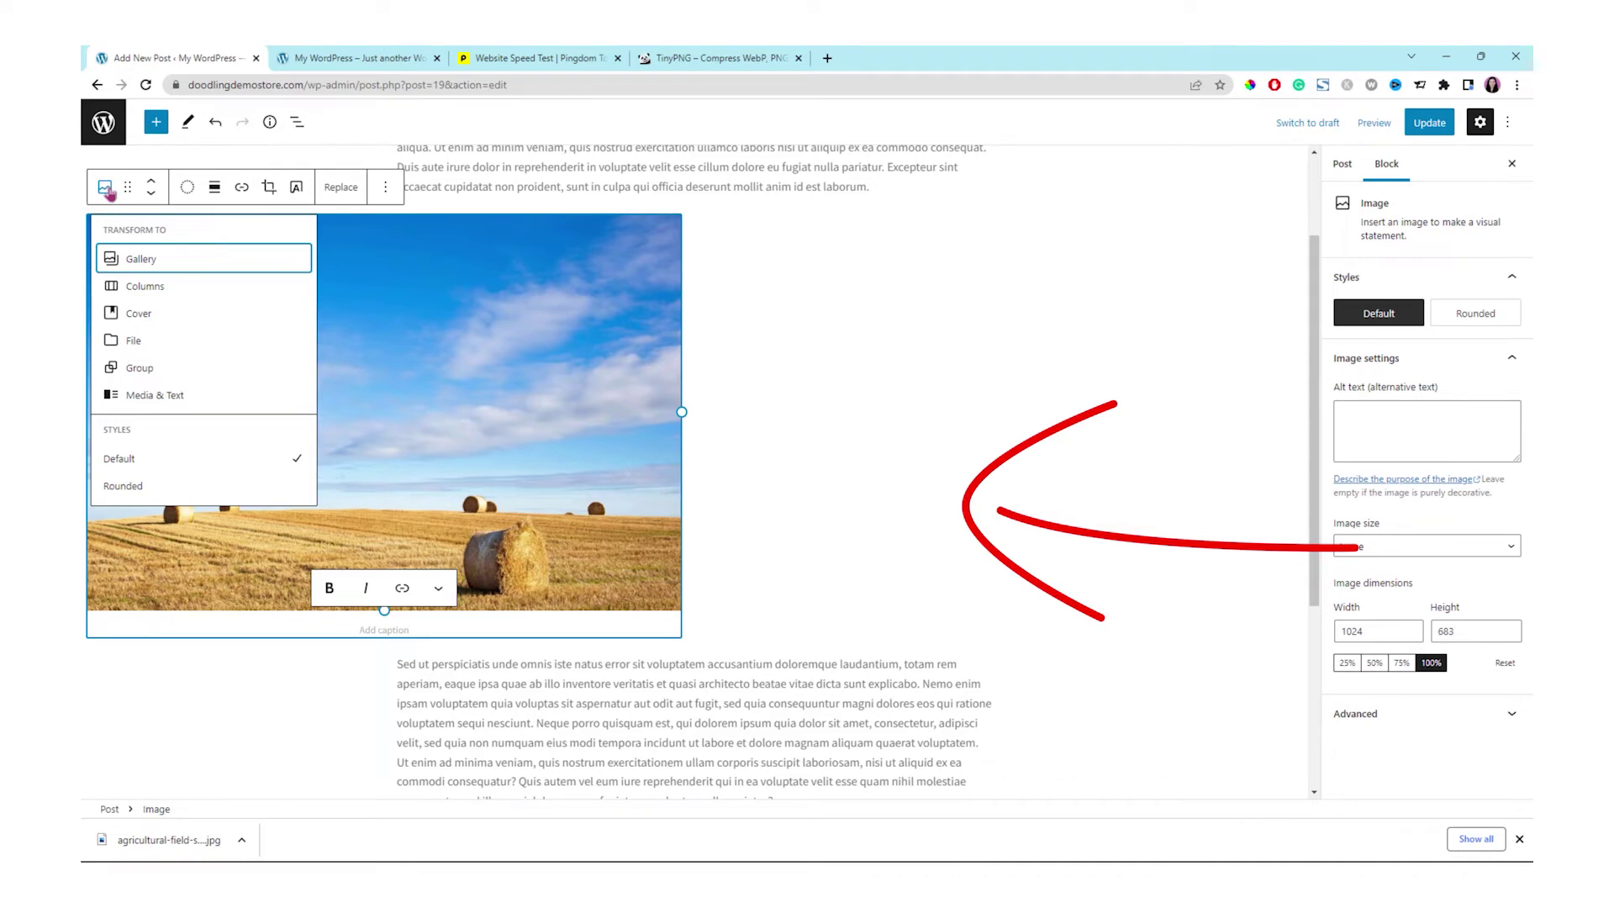
left_click(139, 314)
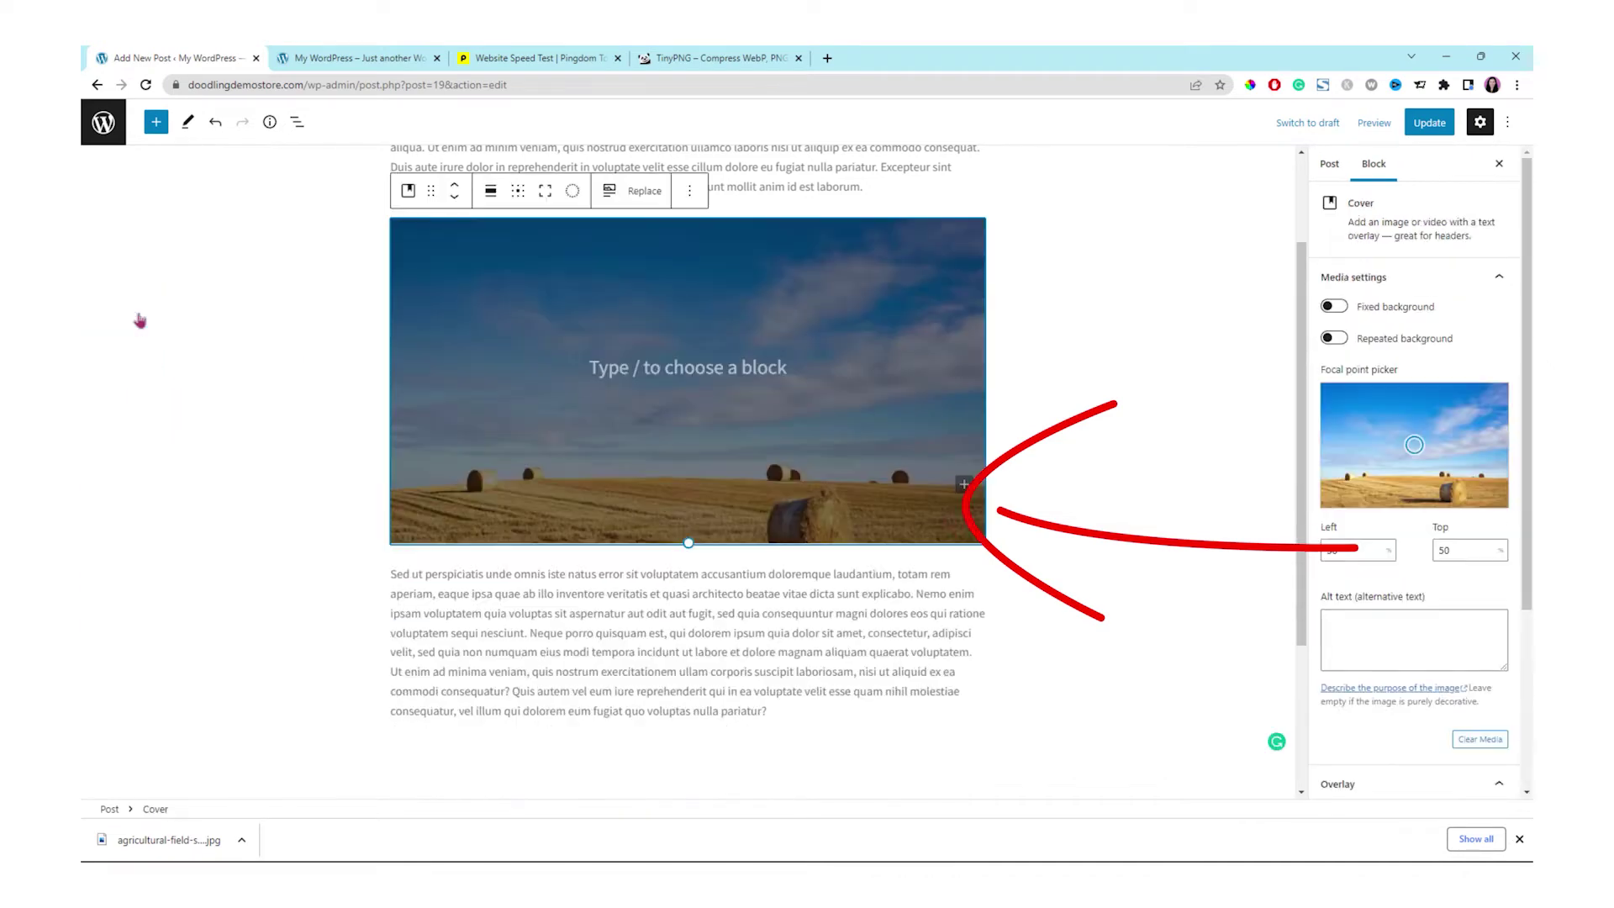
left_click(1128, 430)
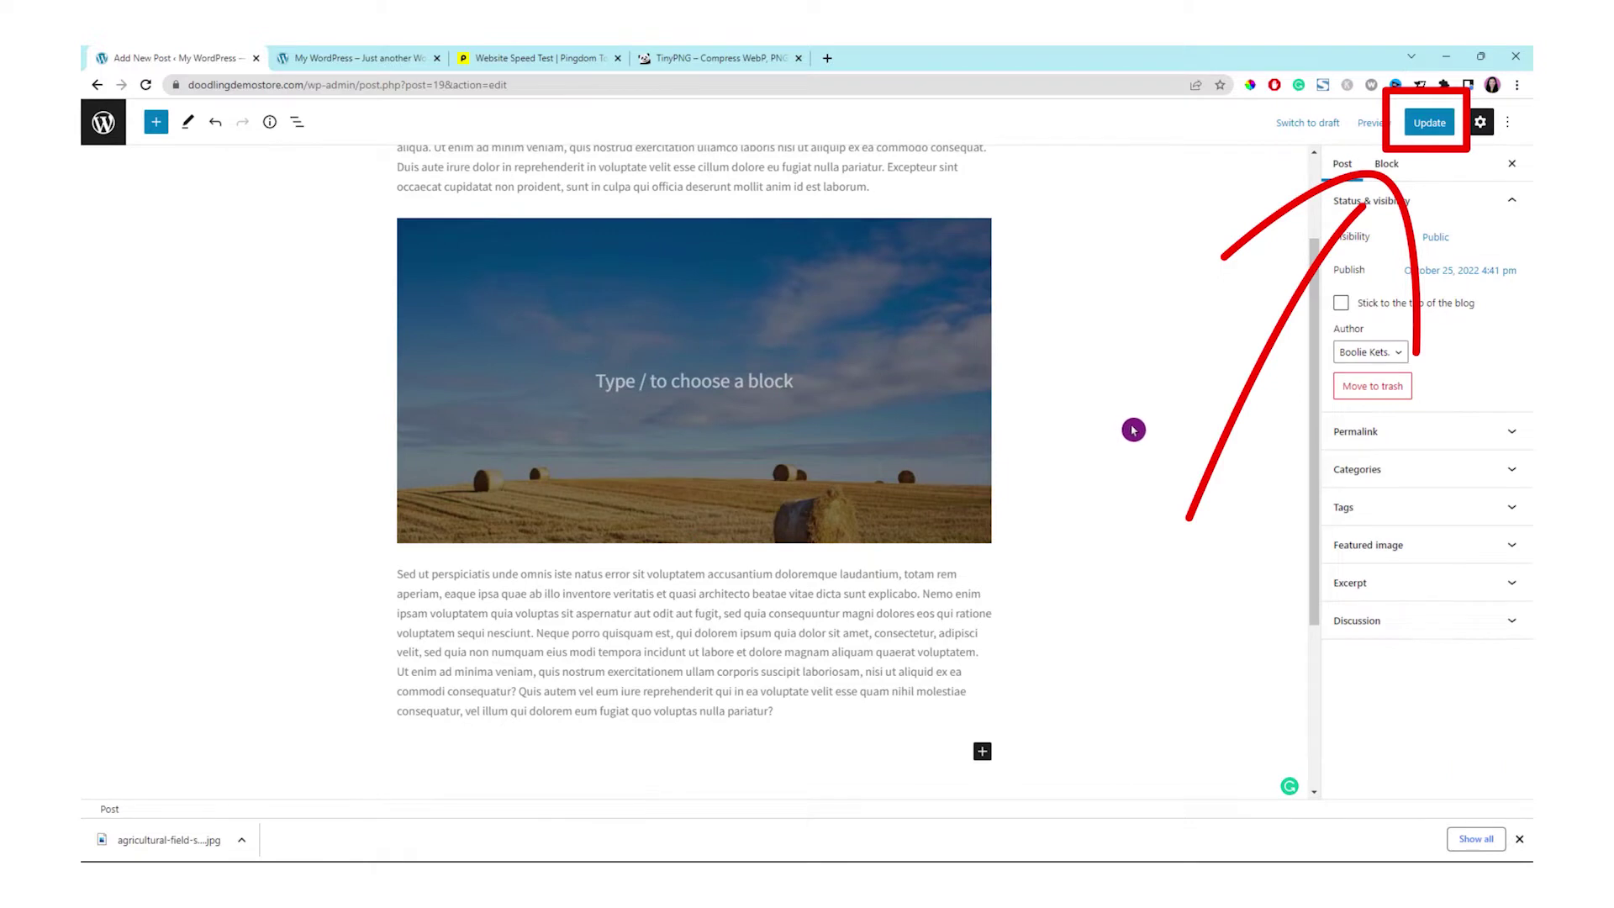
left_click(1423, 126)
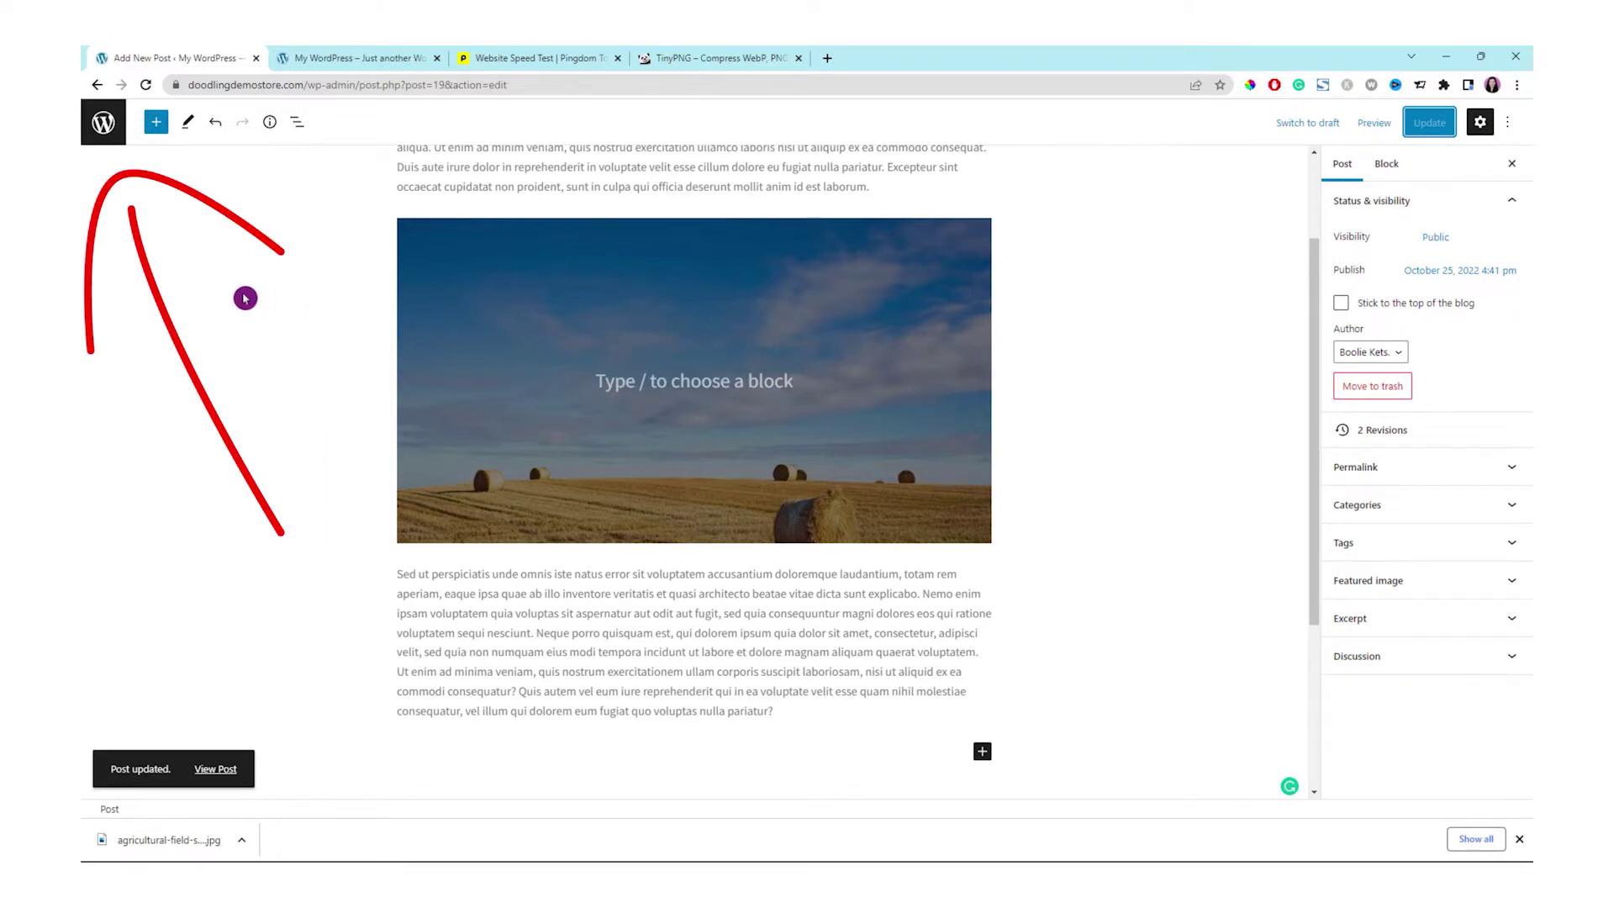
left_click(104, 124)
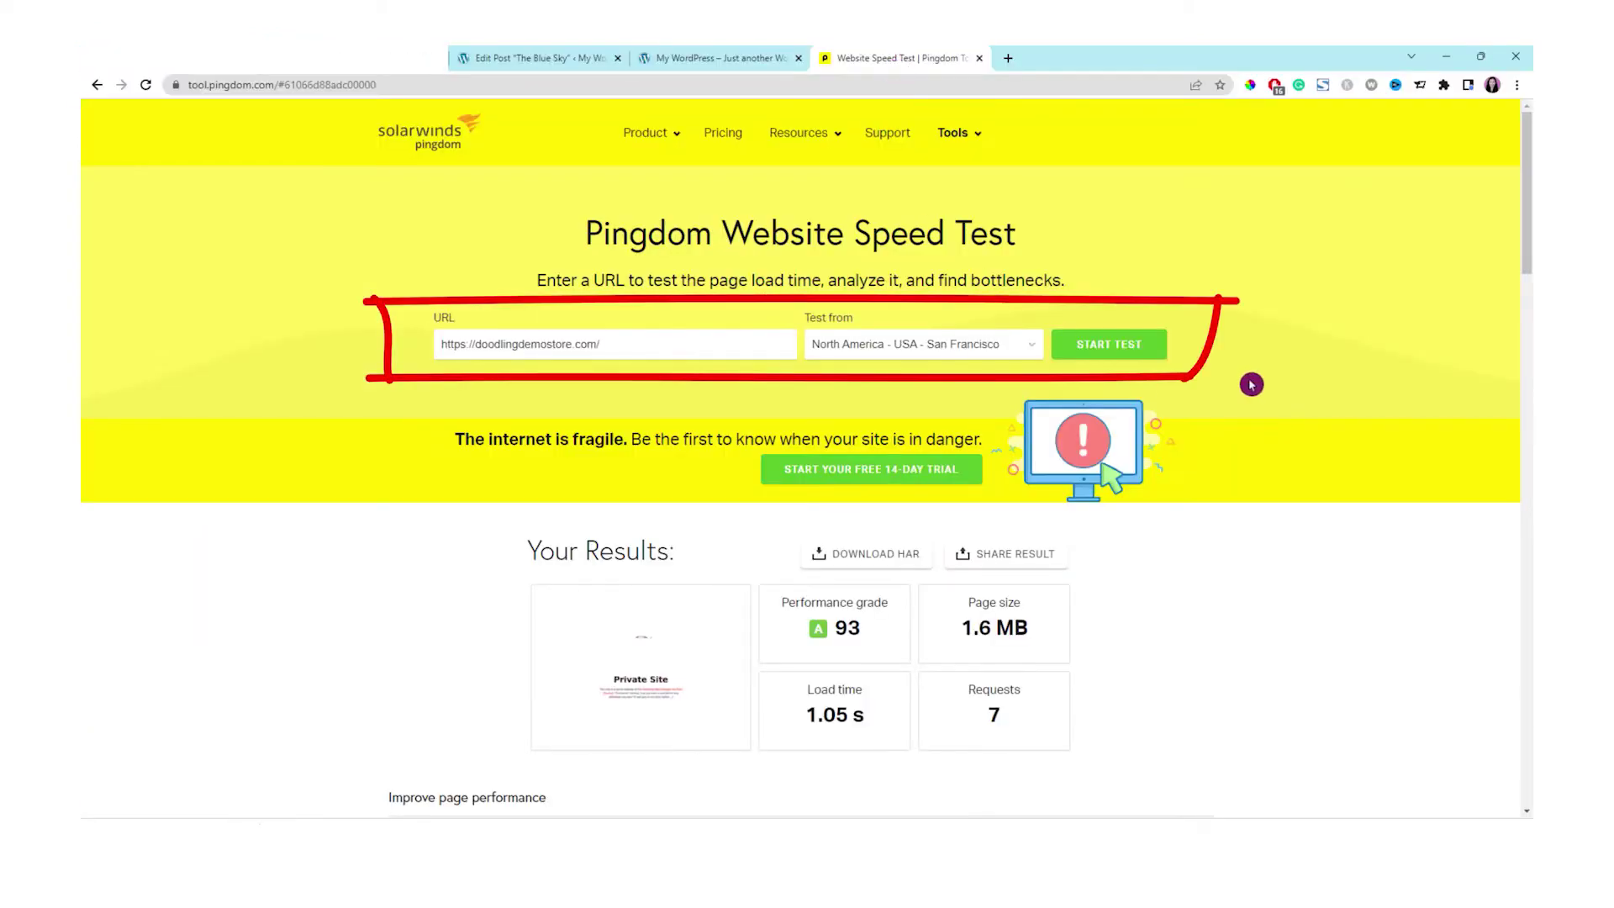
Step: Rerun the Pingdom test for doodlingdemostore.com from San Francisco
left_click(1128, 347)
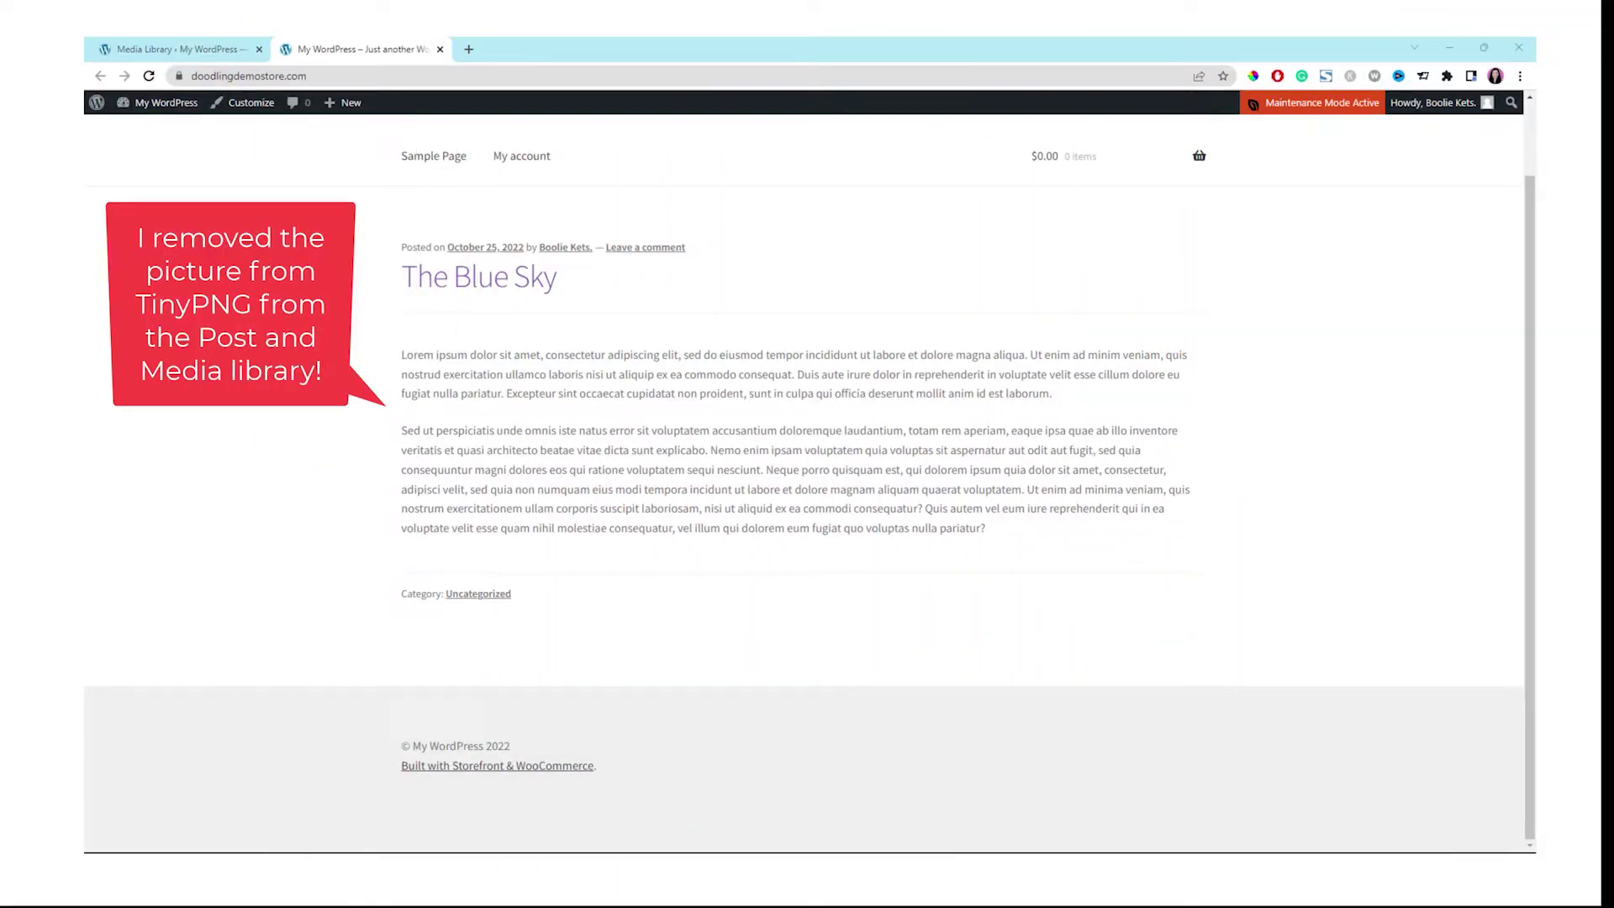
Step: Open agricultural-field-small.jpg from Downloads in Adobe Photoshop 2022
key("super+e")
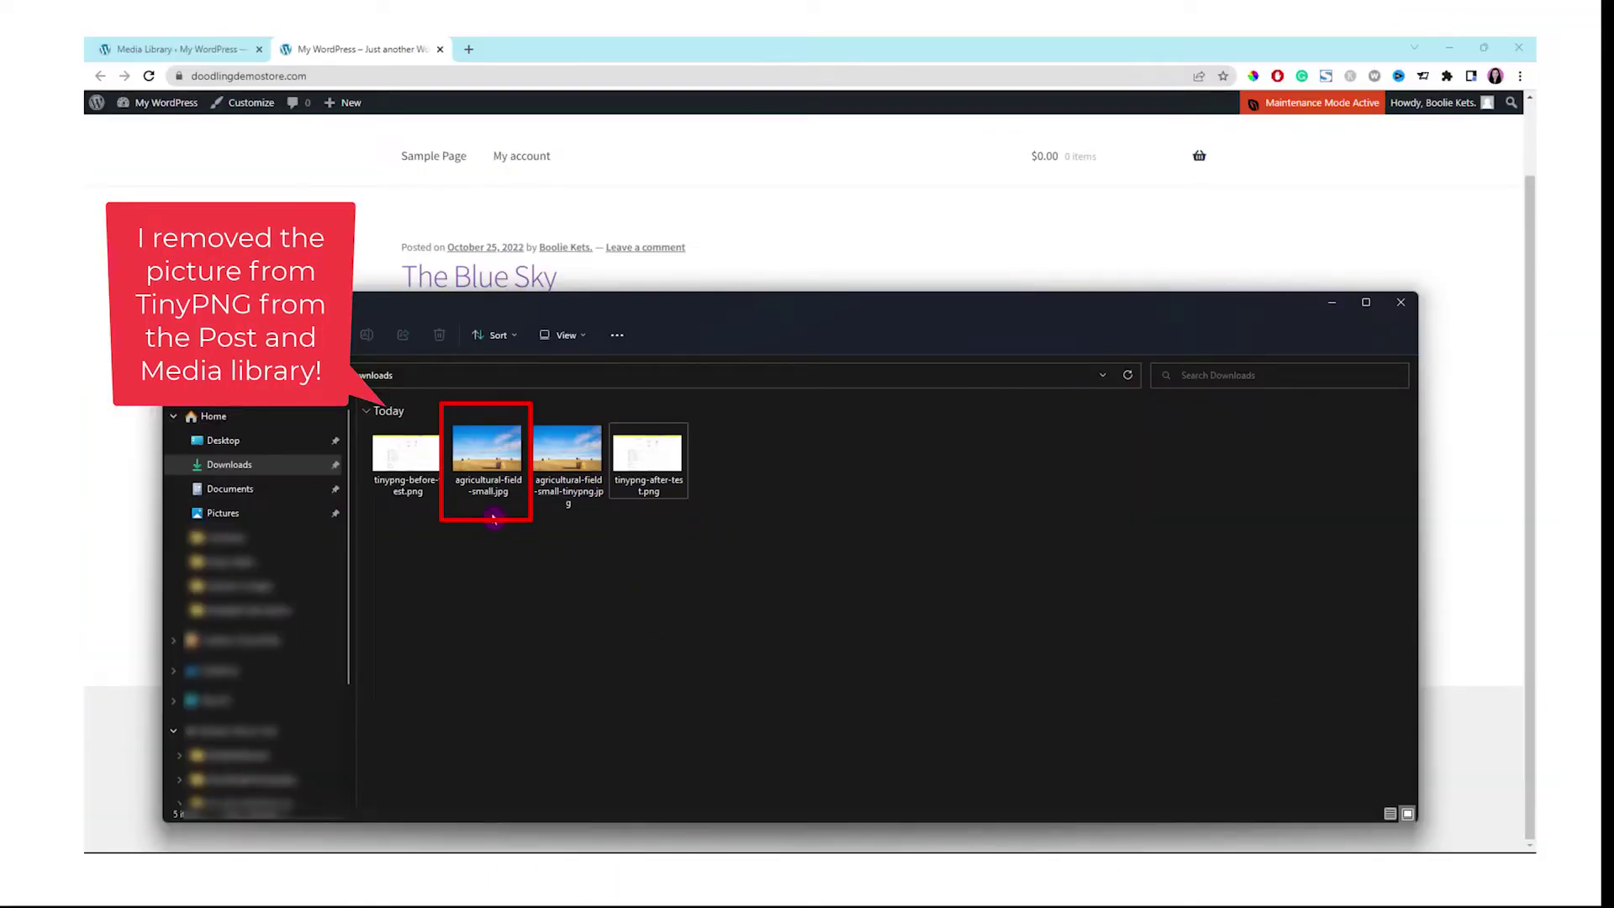
mouse_move(499, 497)
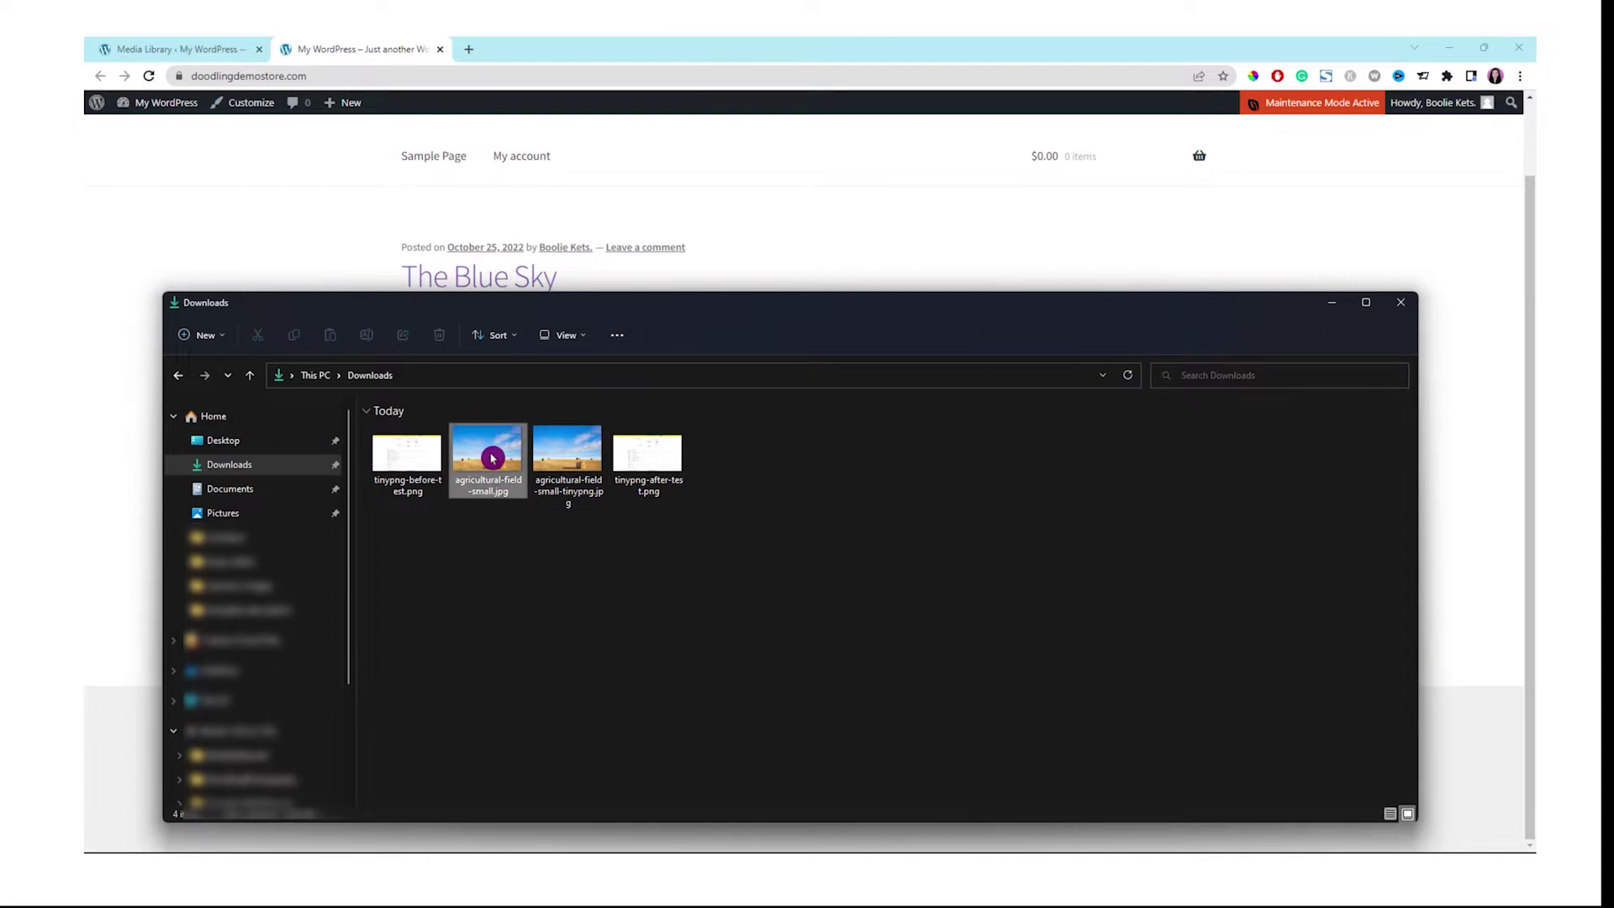
right_click(493, 458)
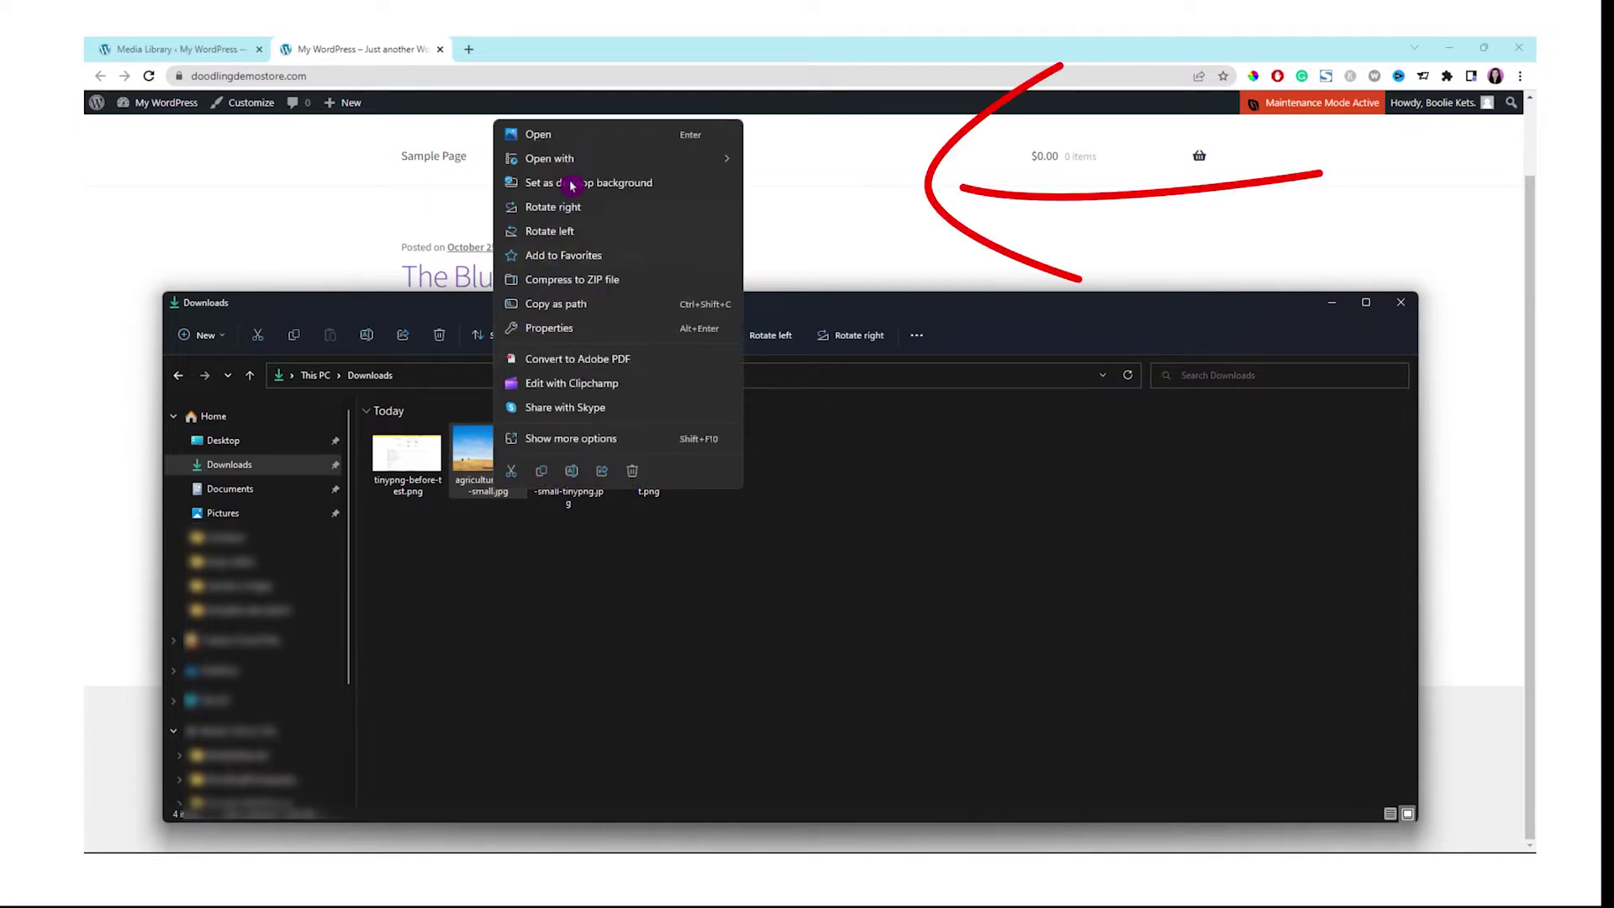
mouse_move(573, 158)
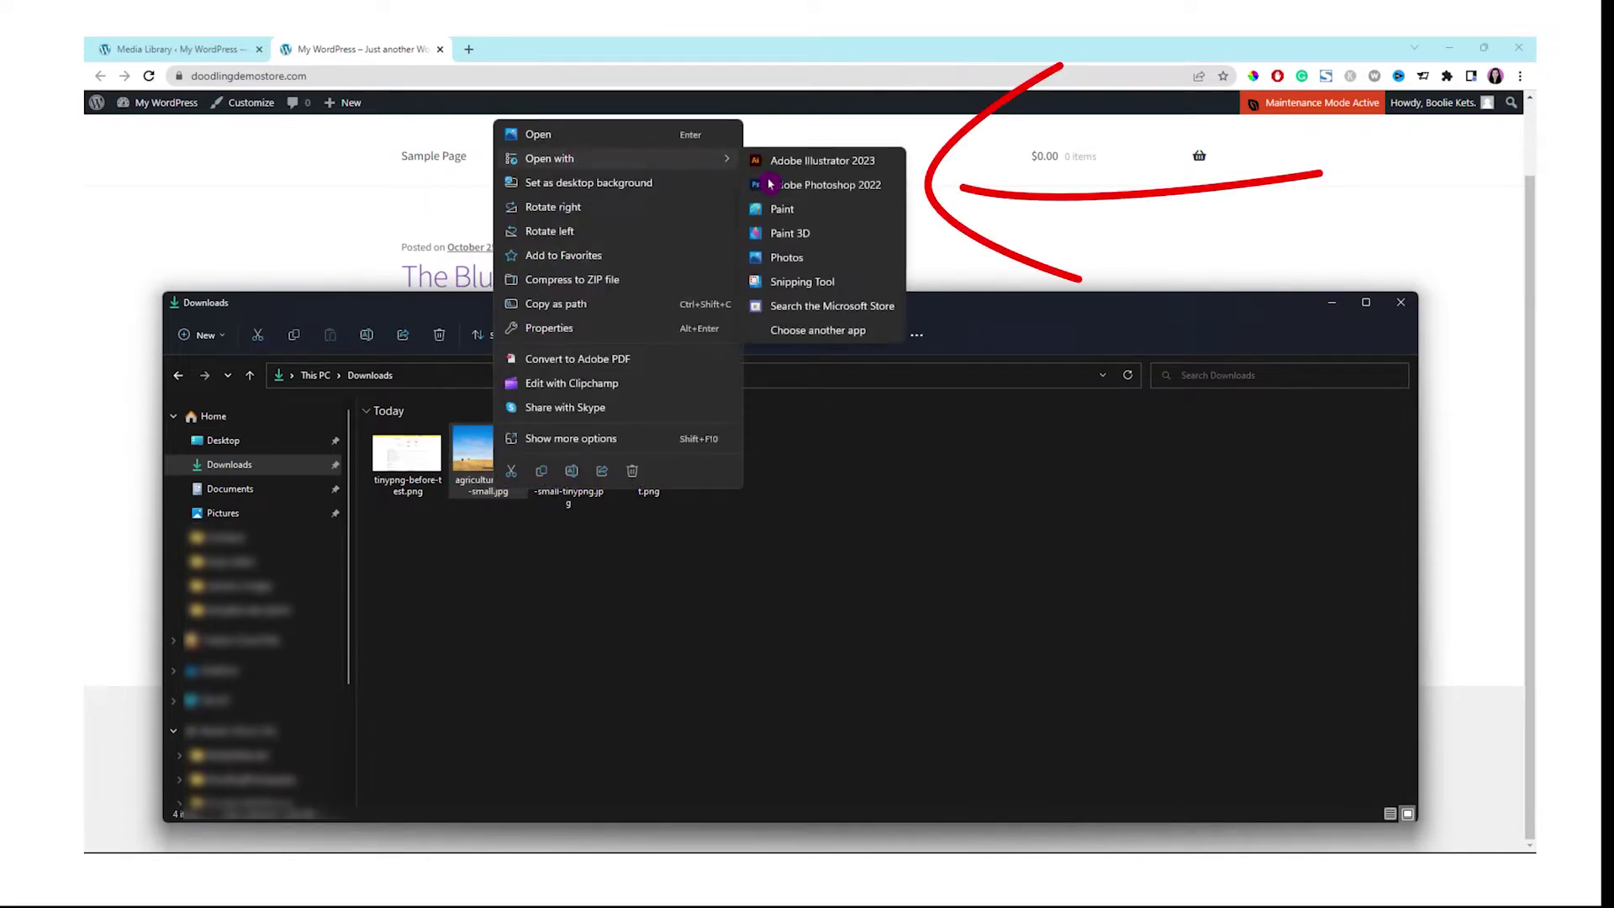
left_click(841, 189)
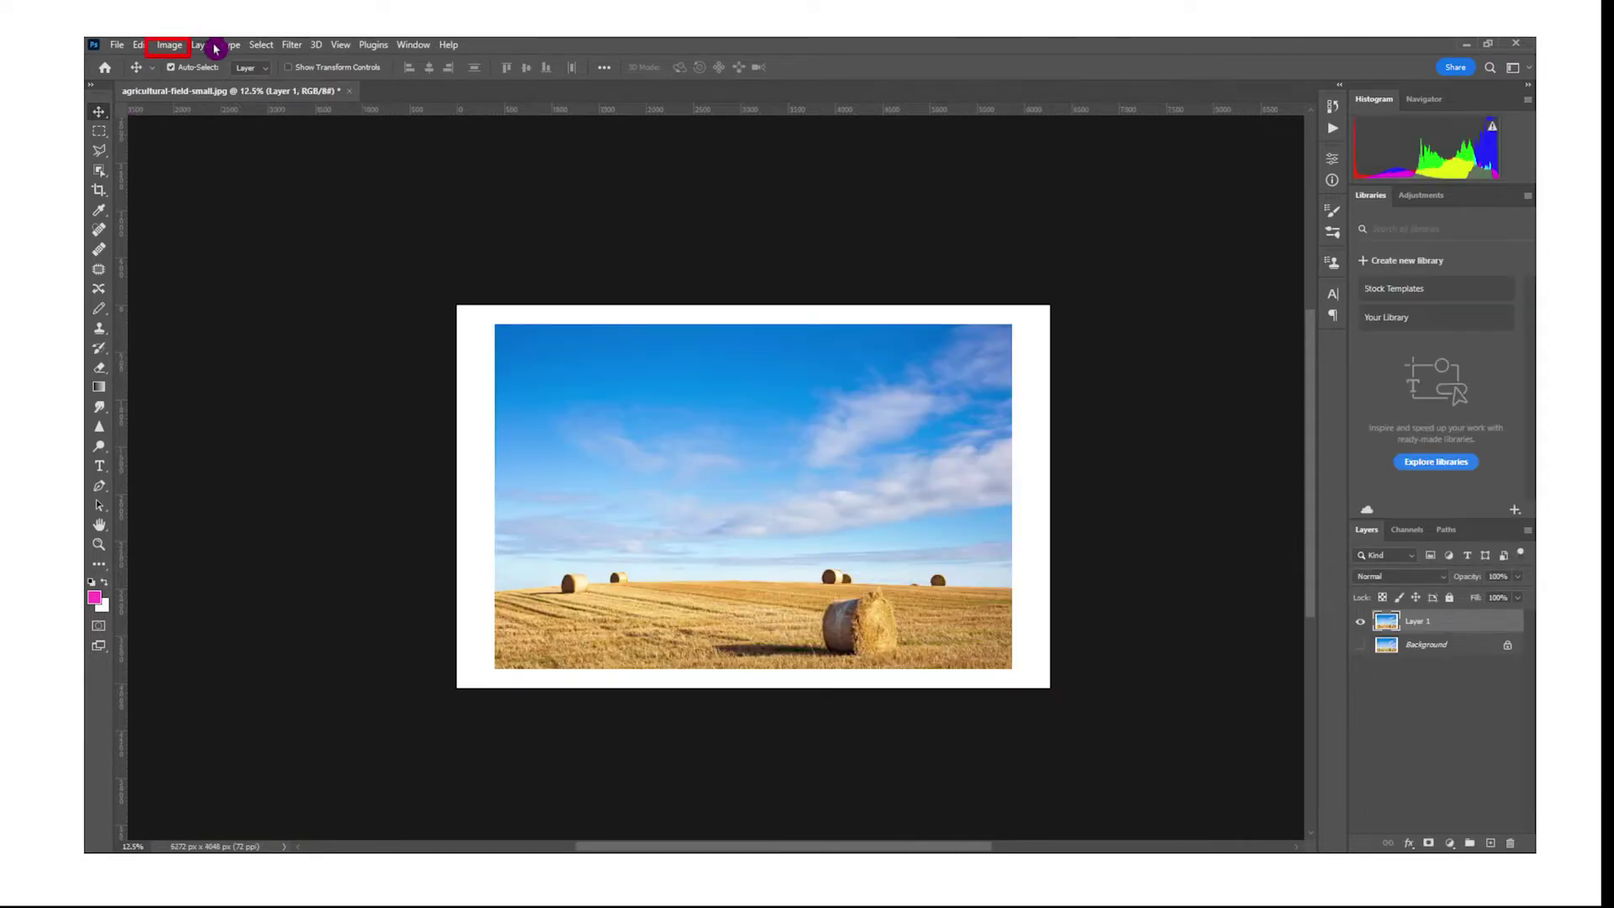
Step: Resize the image to 800 x 516 pixels in Image Size
left_click(169, 44)
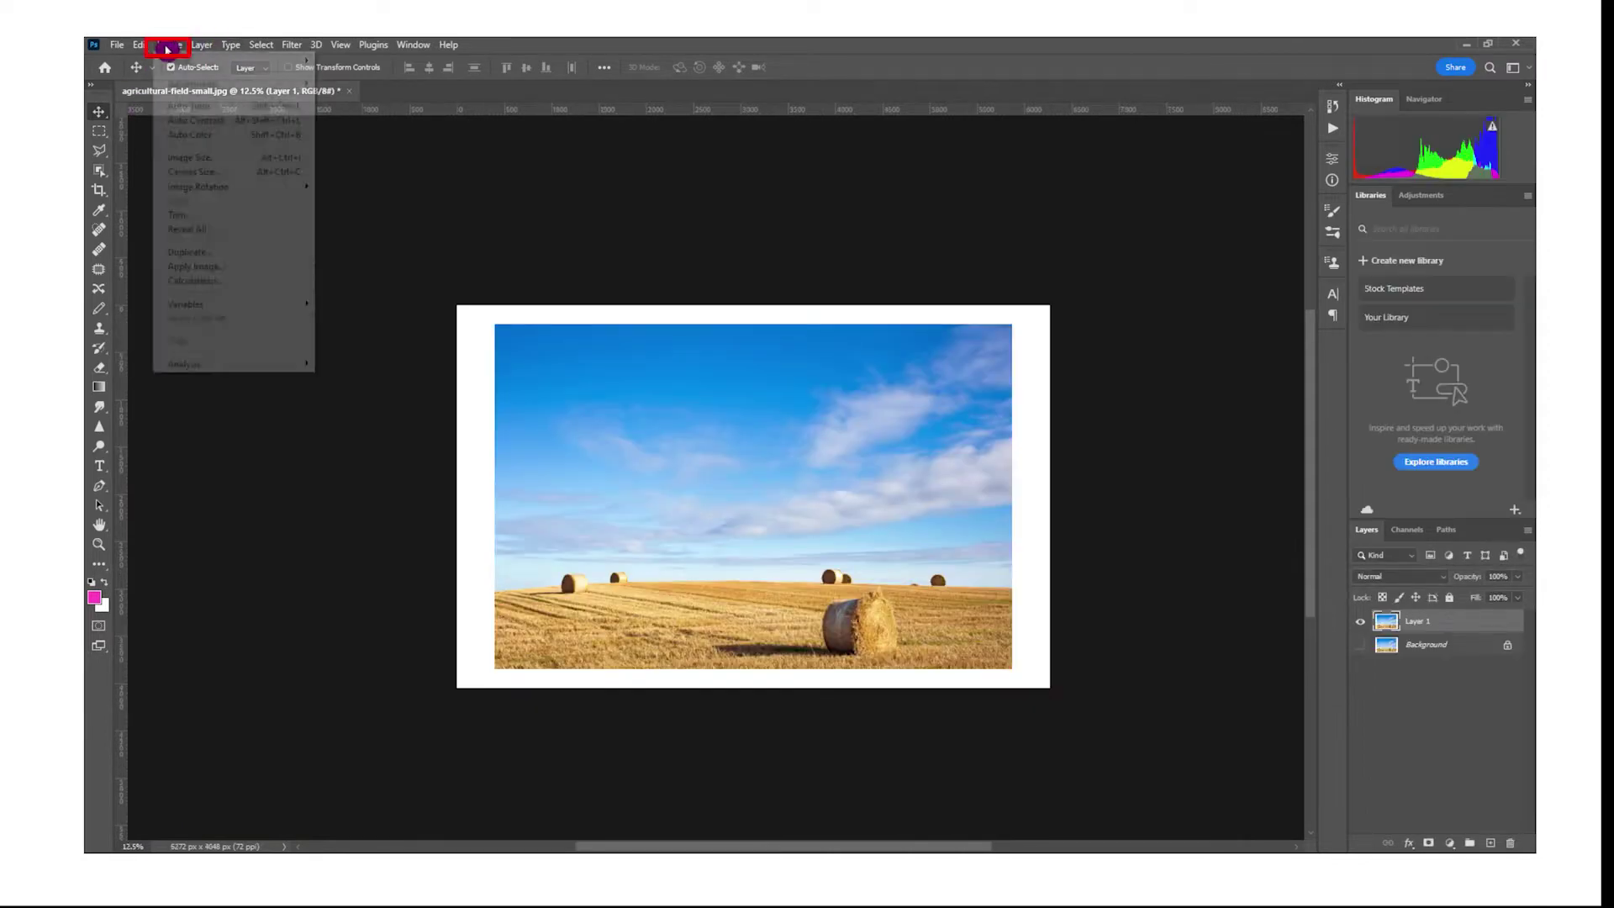
left_click(223, 160)
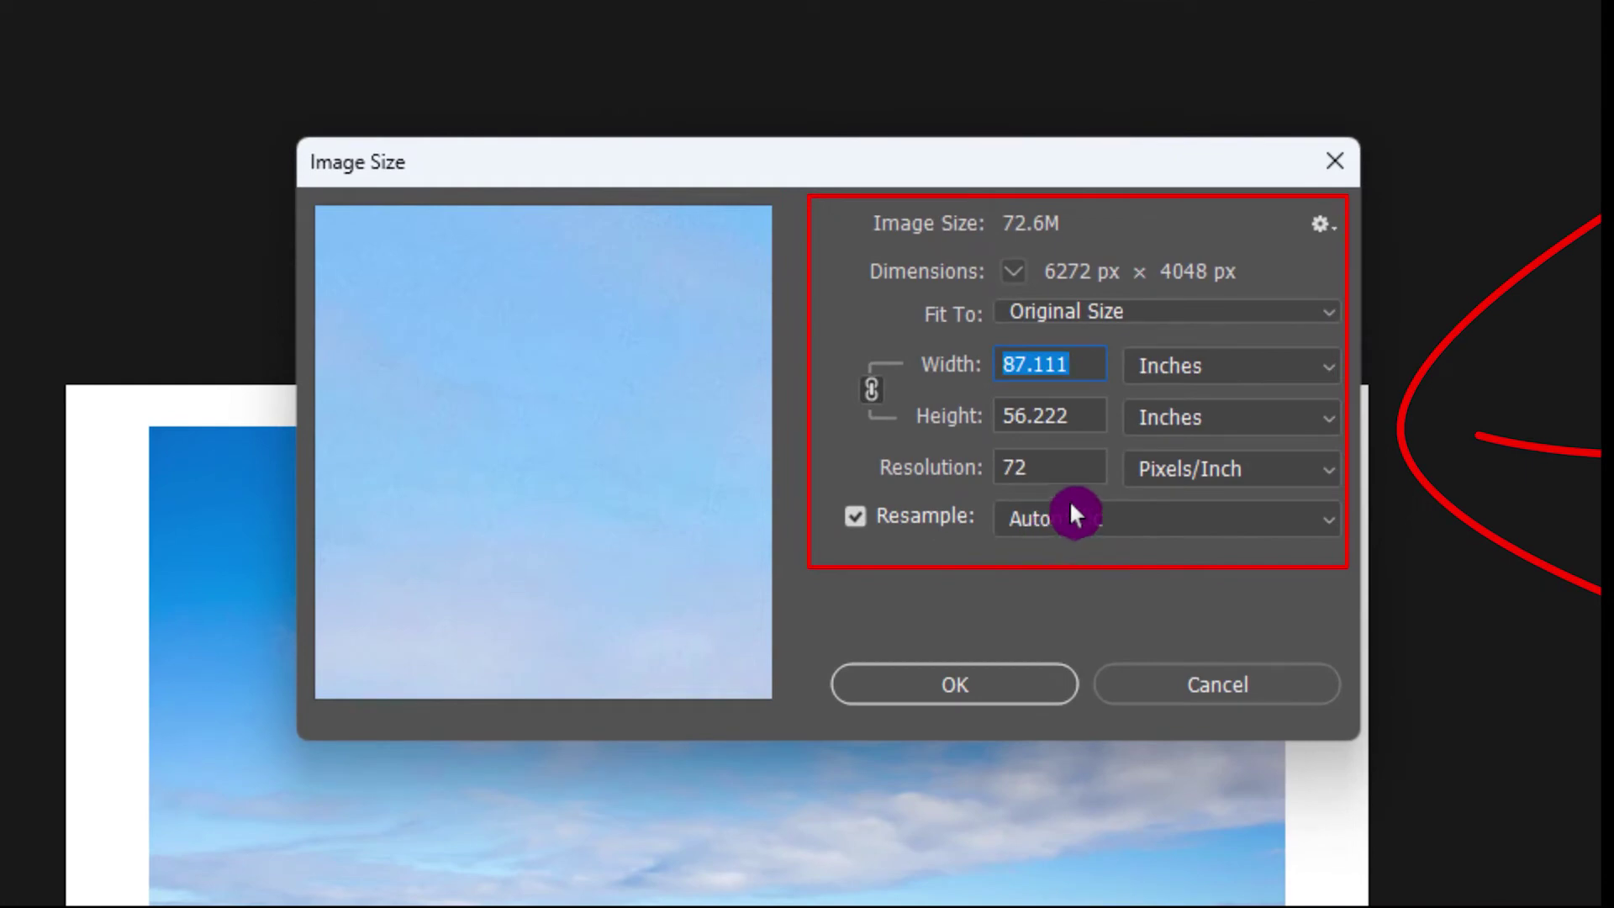
left_click(1046, 389)
left_click(1327, 383)
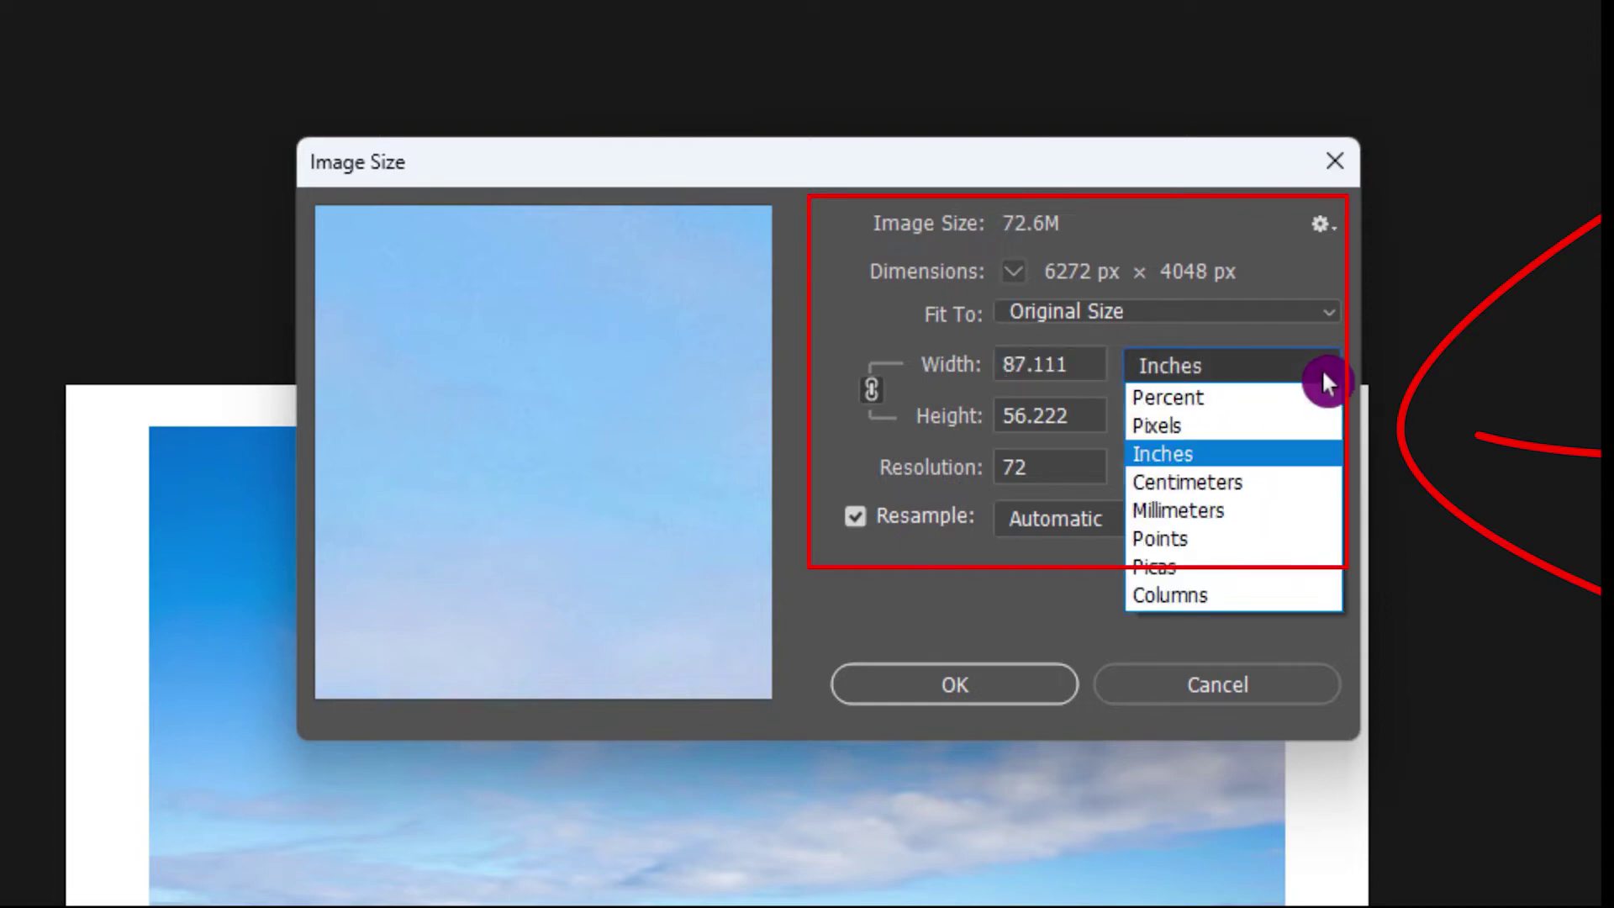
left_click(1215, 420)
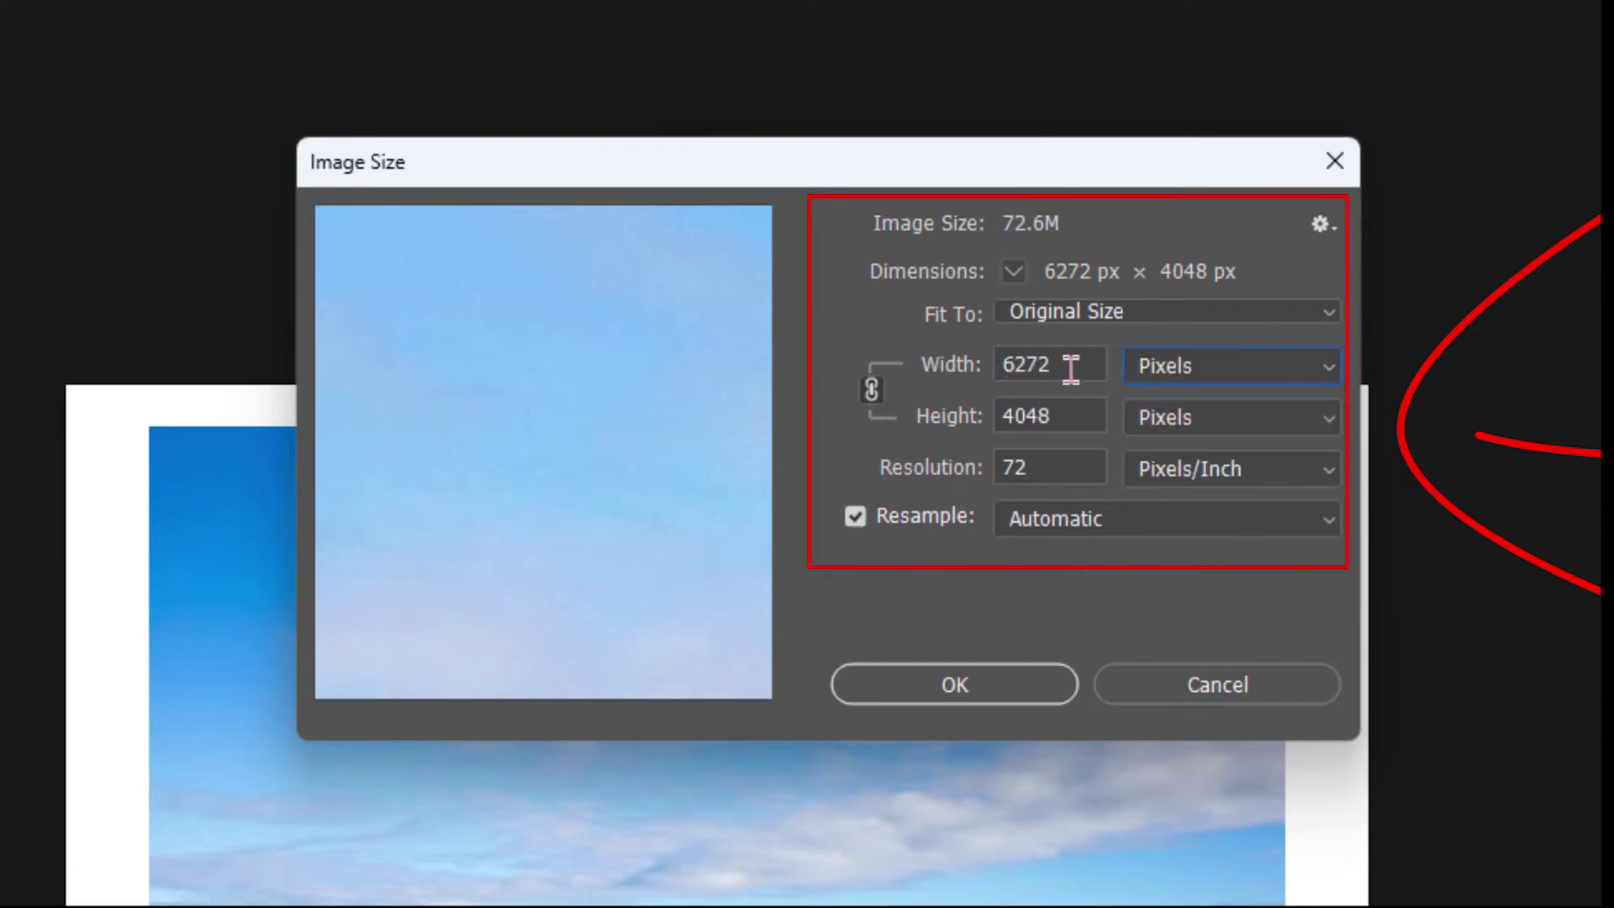
left_click_drag(1074, 364, 969, 362)
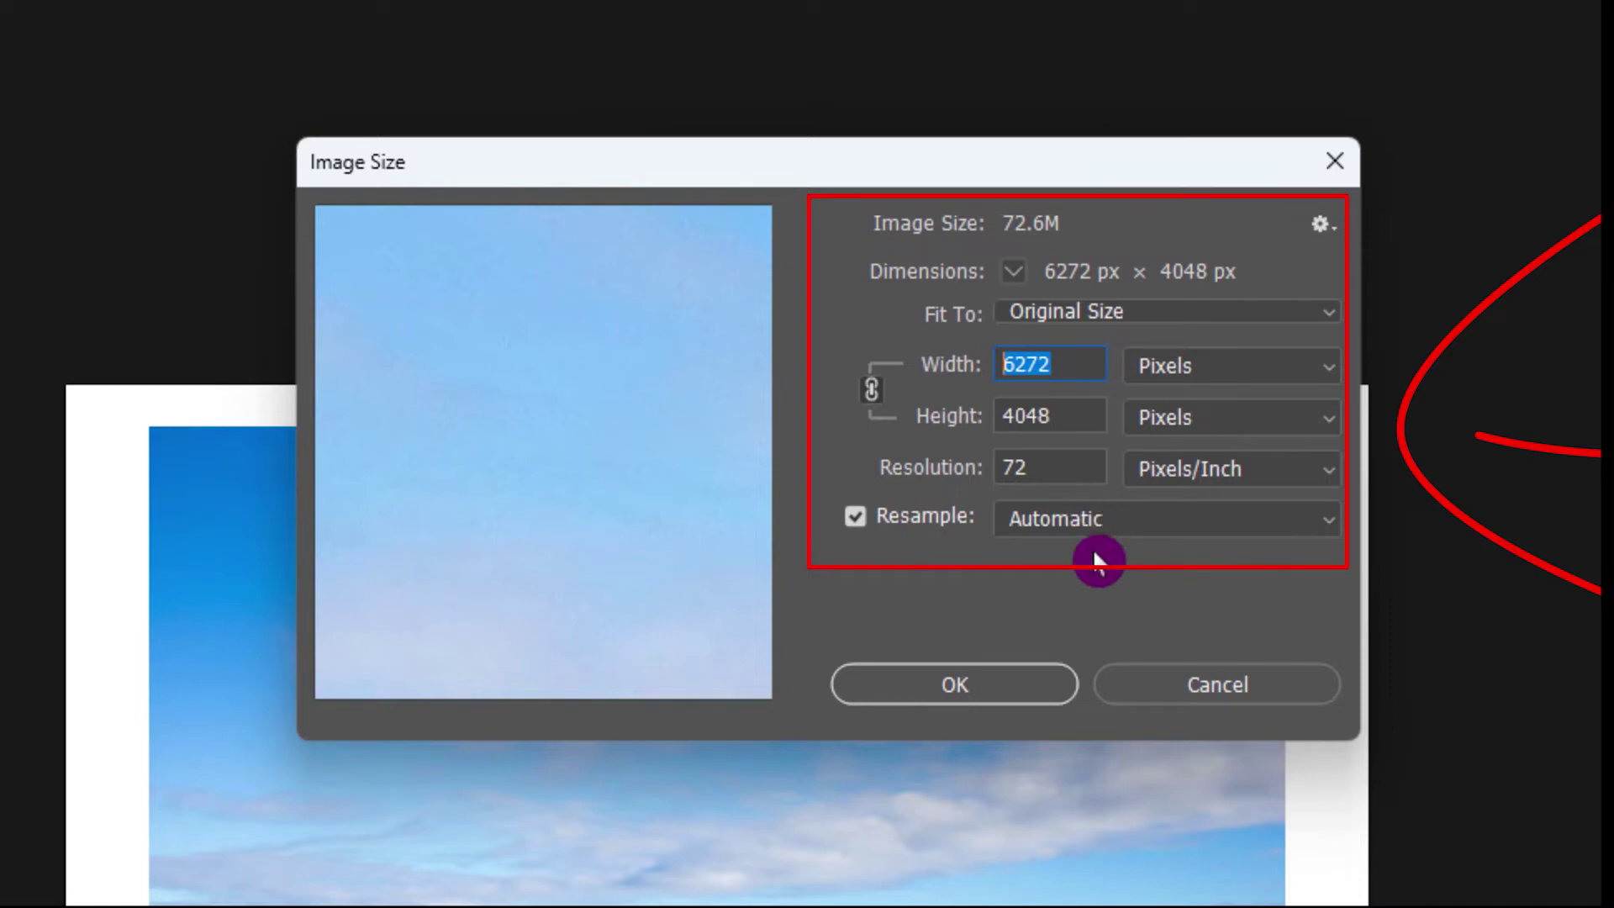
type("800")
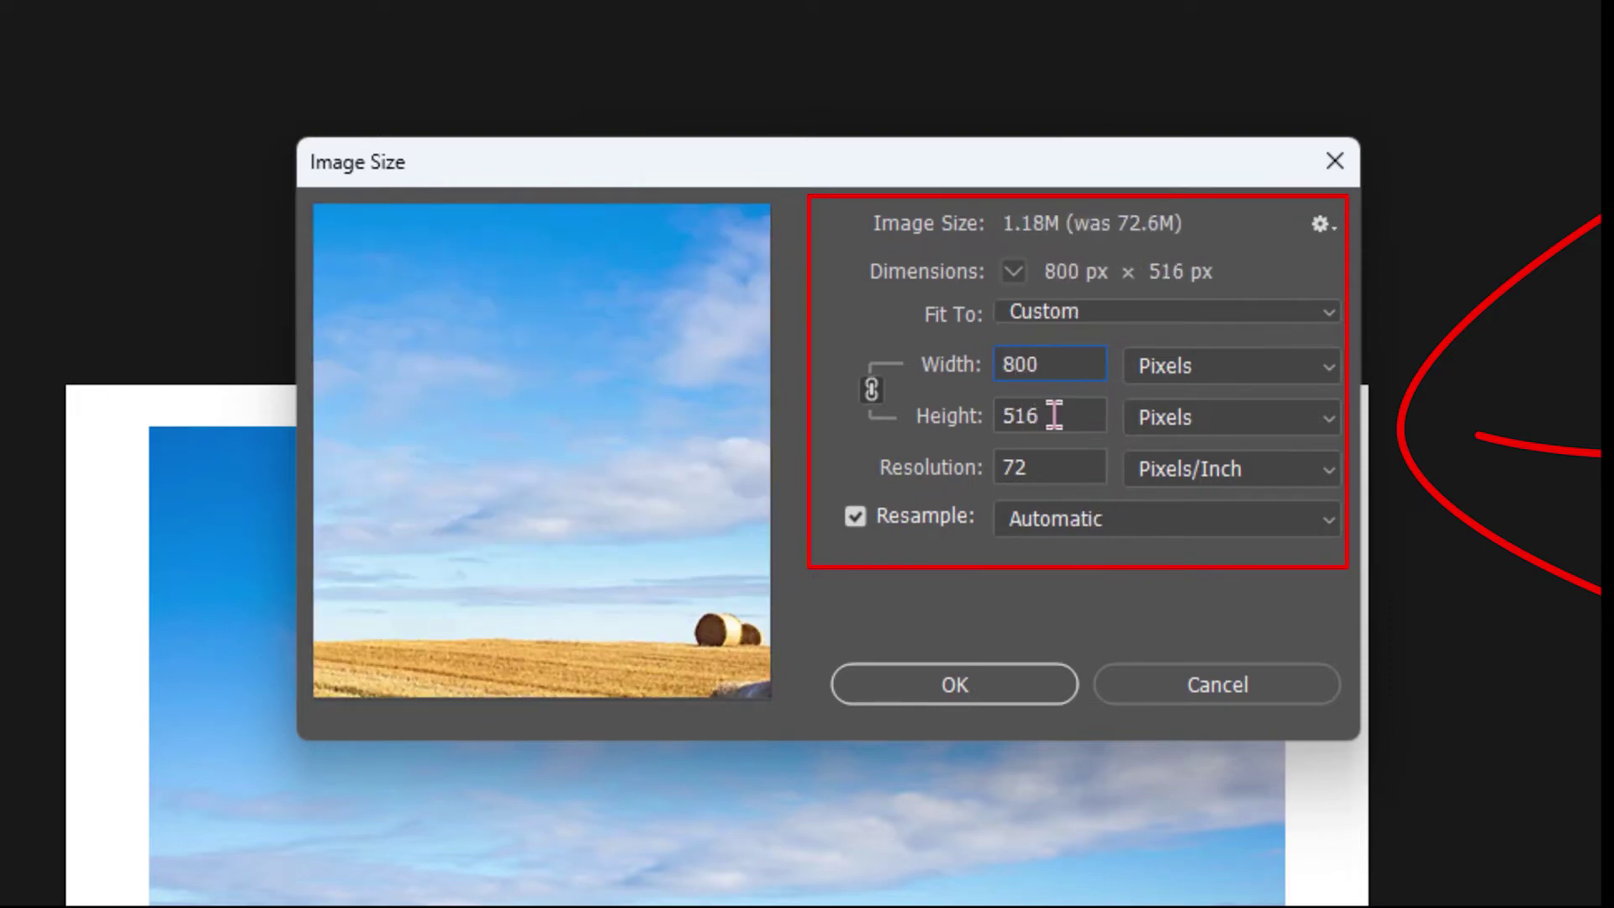
left_click(1051, 416)
left_click(925, 691)
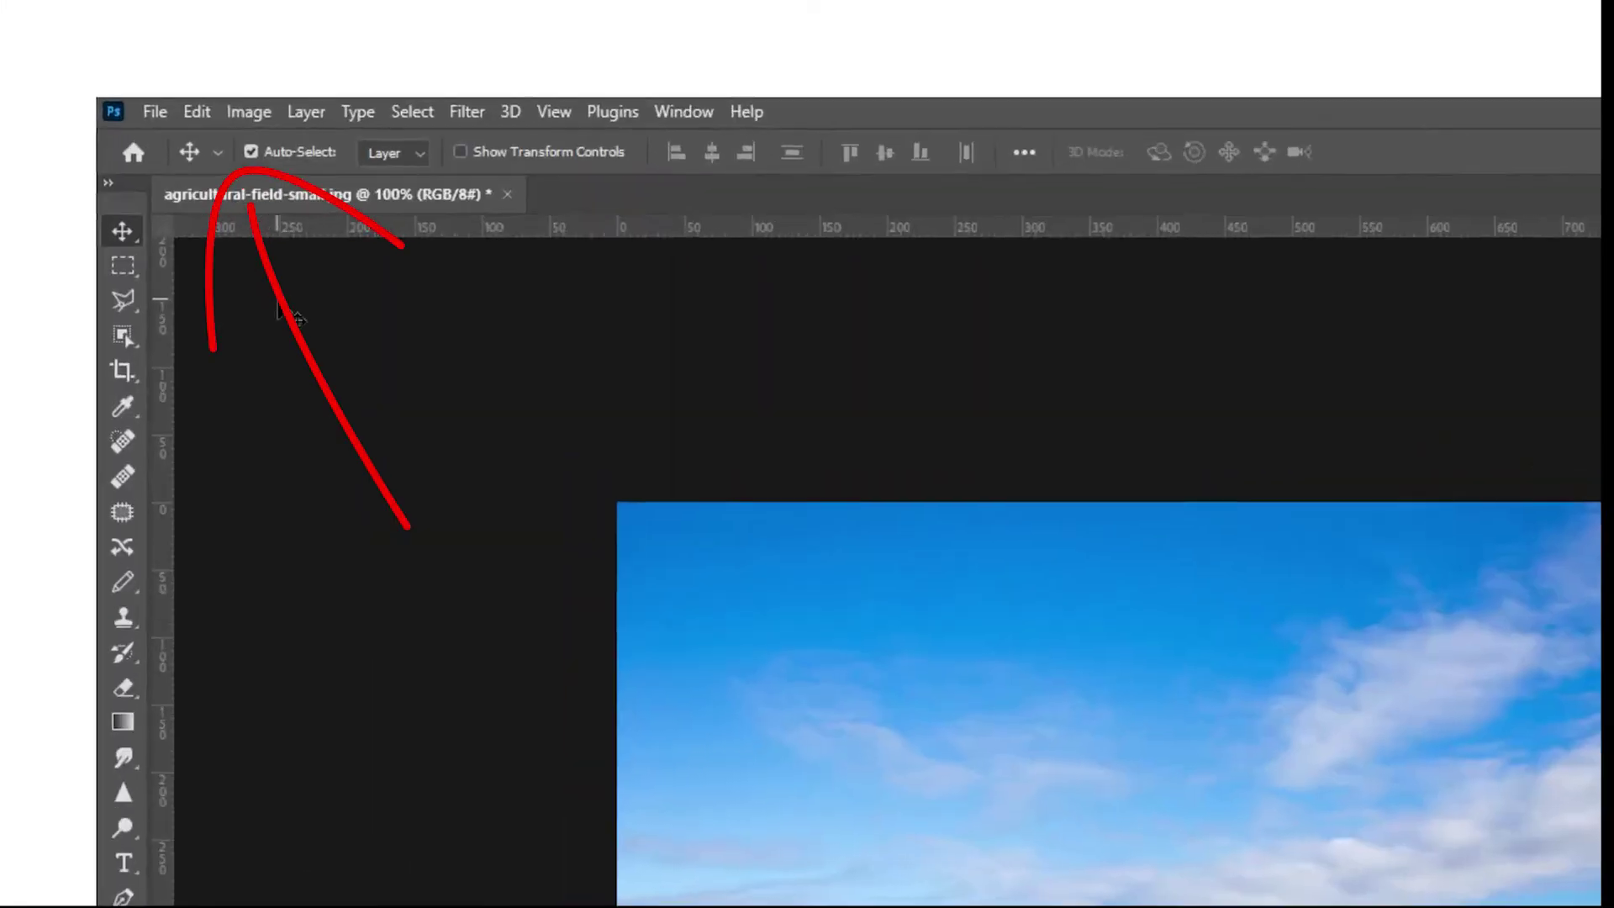
Step: Open File > Export > Save for Web (Legacy) for the resized image
left_click(140, 72)
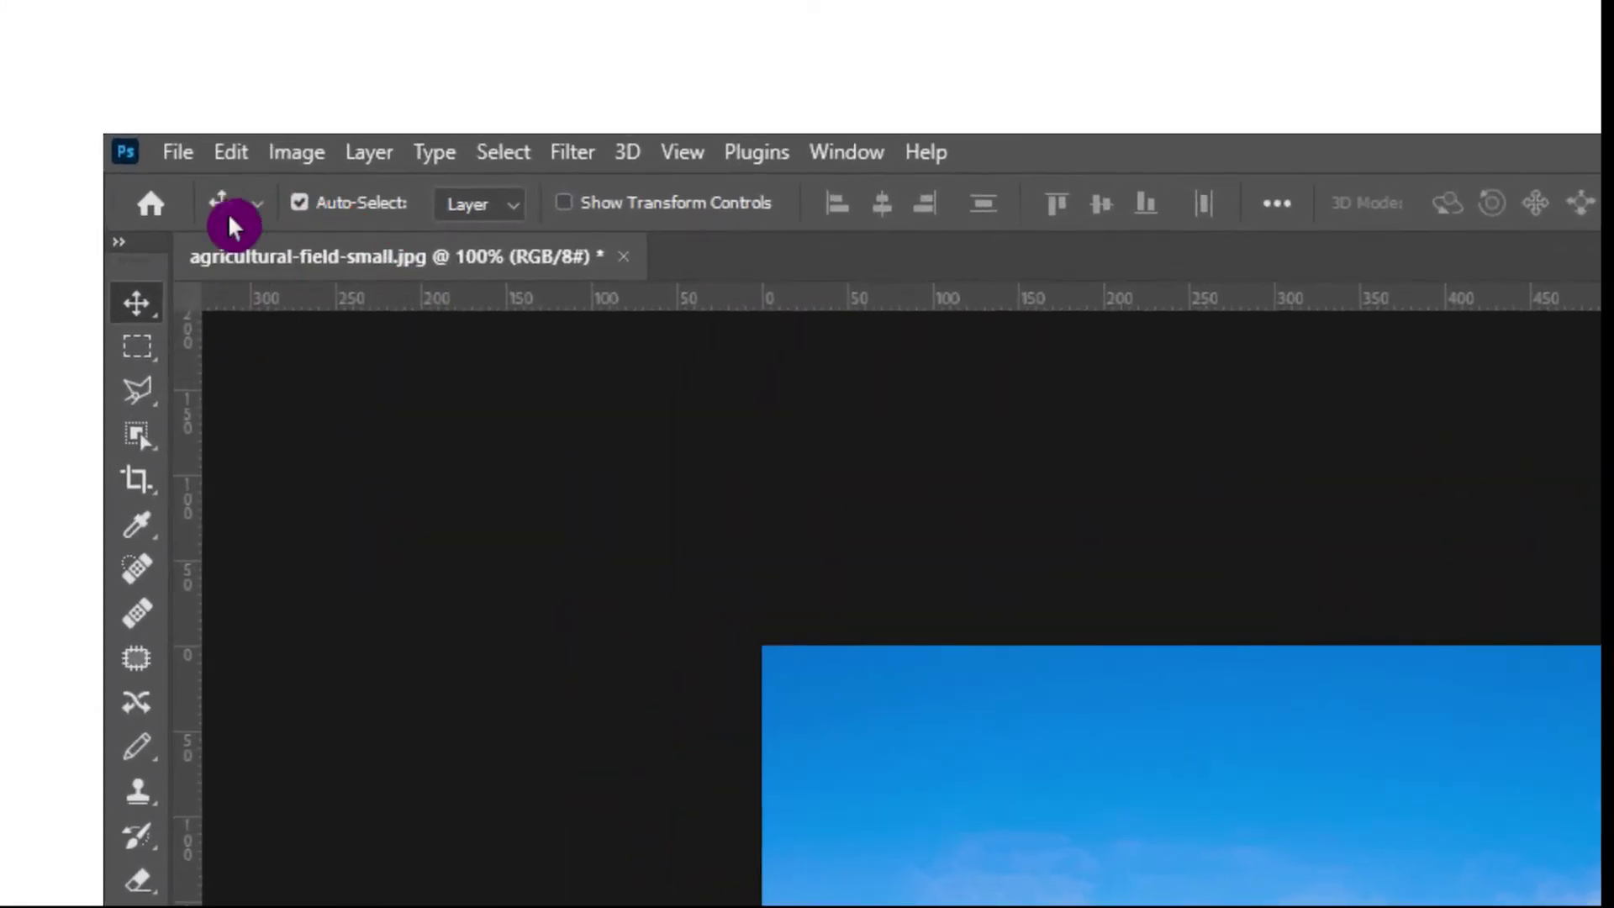
left_click(178, 154)
mouse_move(351, 666)
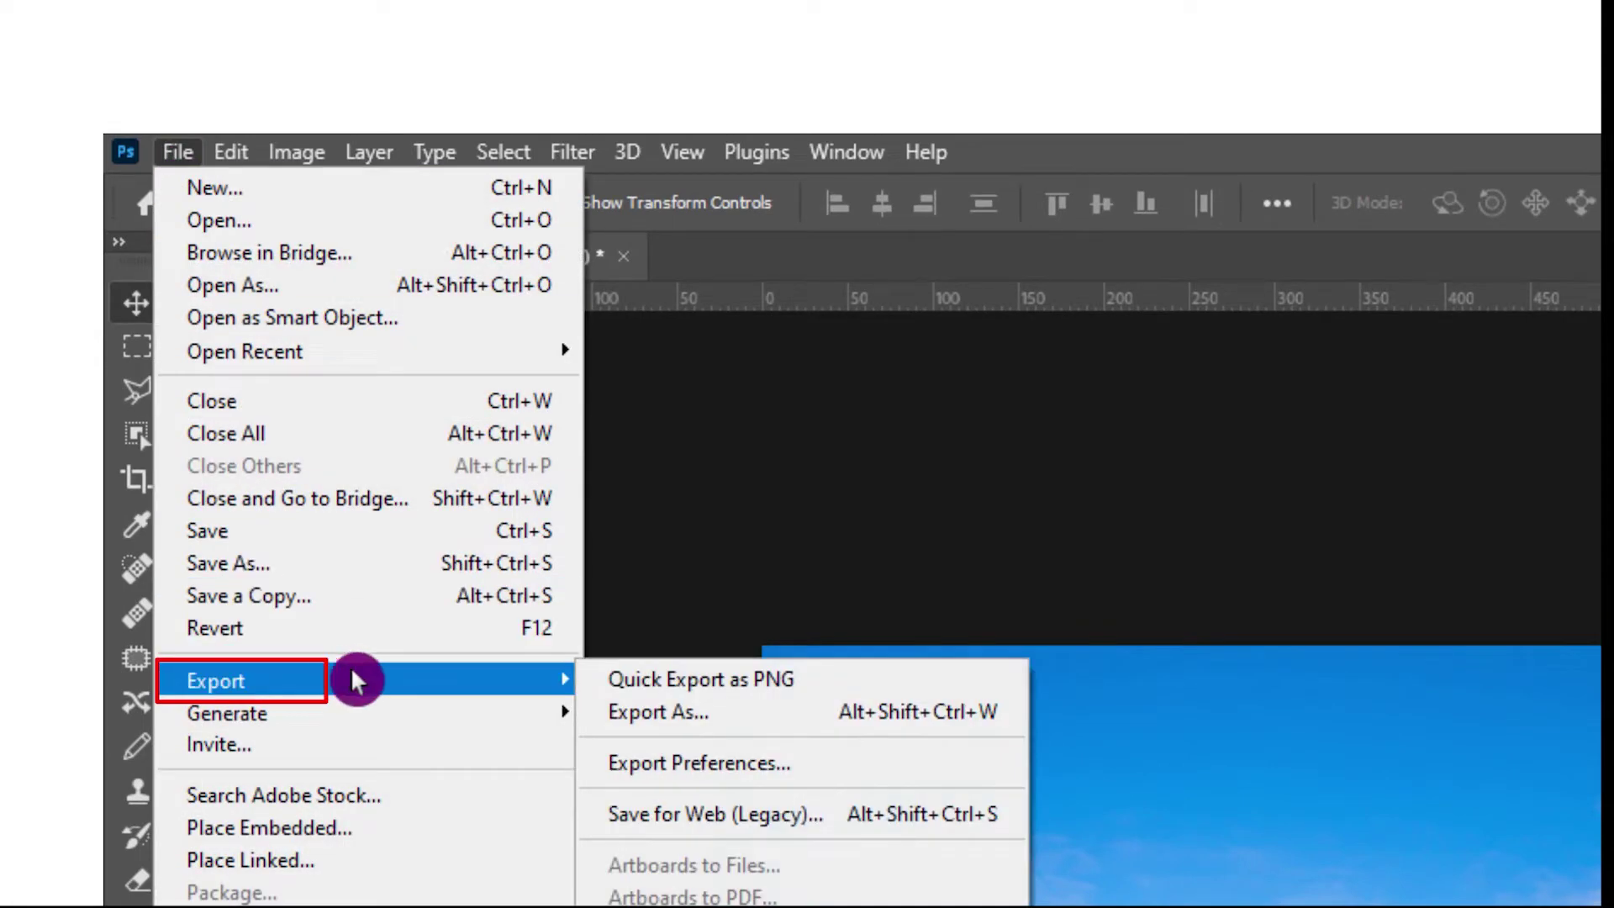
left_click(779, 814)
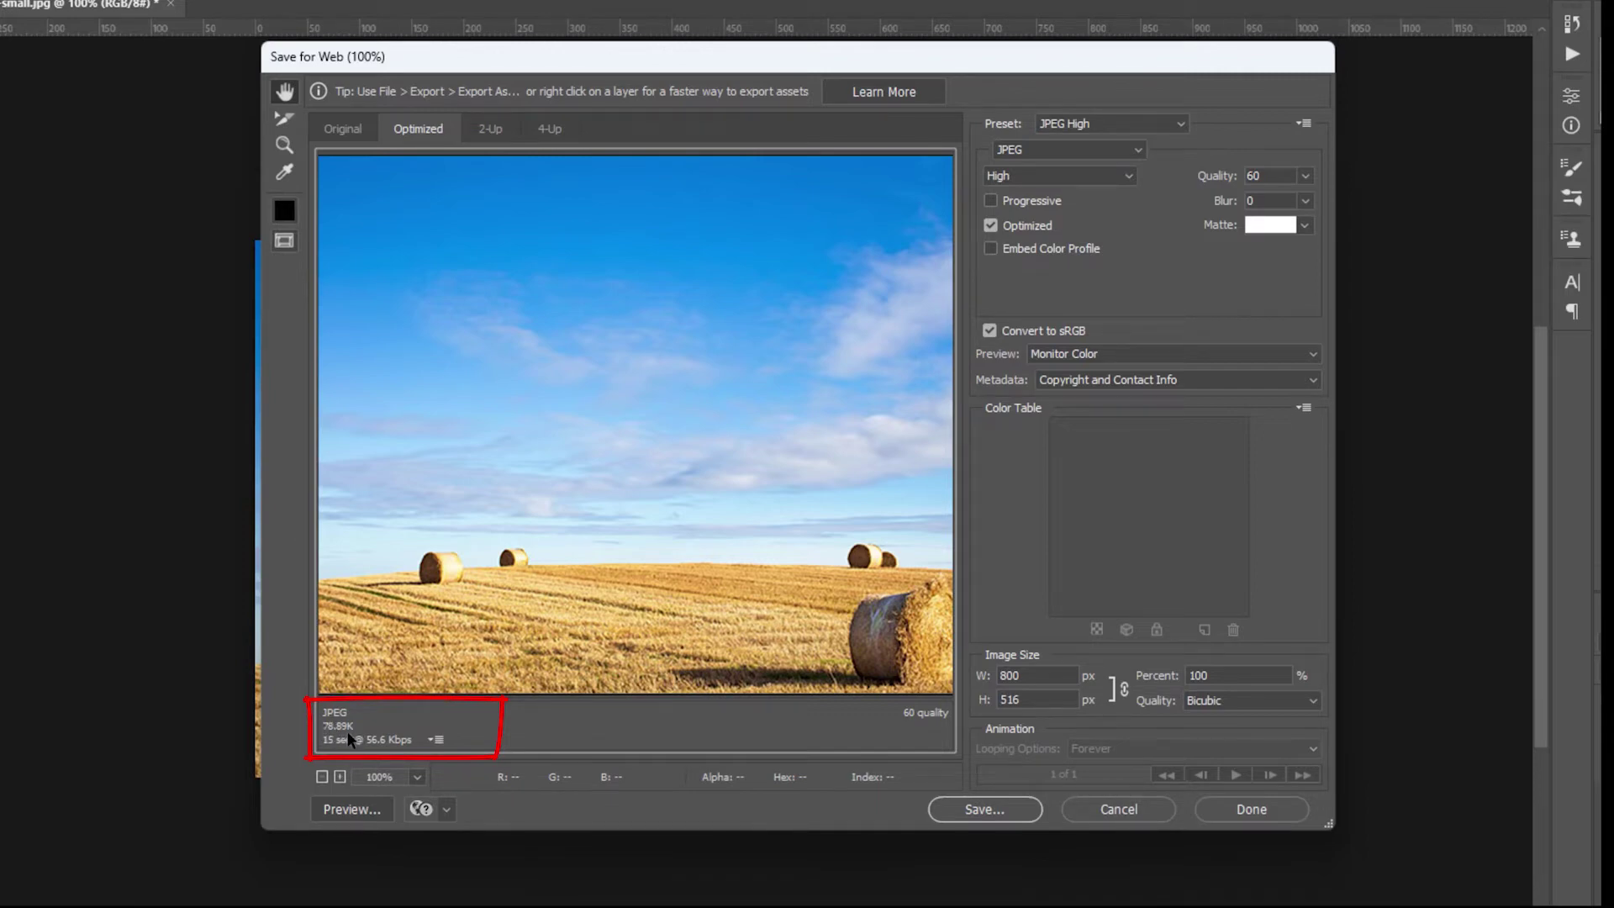
Step: Compare Maximum JPEG quality, then settle on High at quality 60 (about 76.89K)
left_click(1130, 178)
left_click(1068, 257)
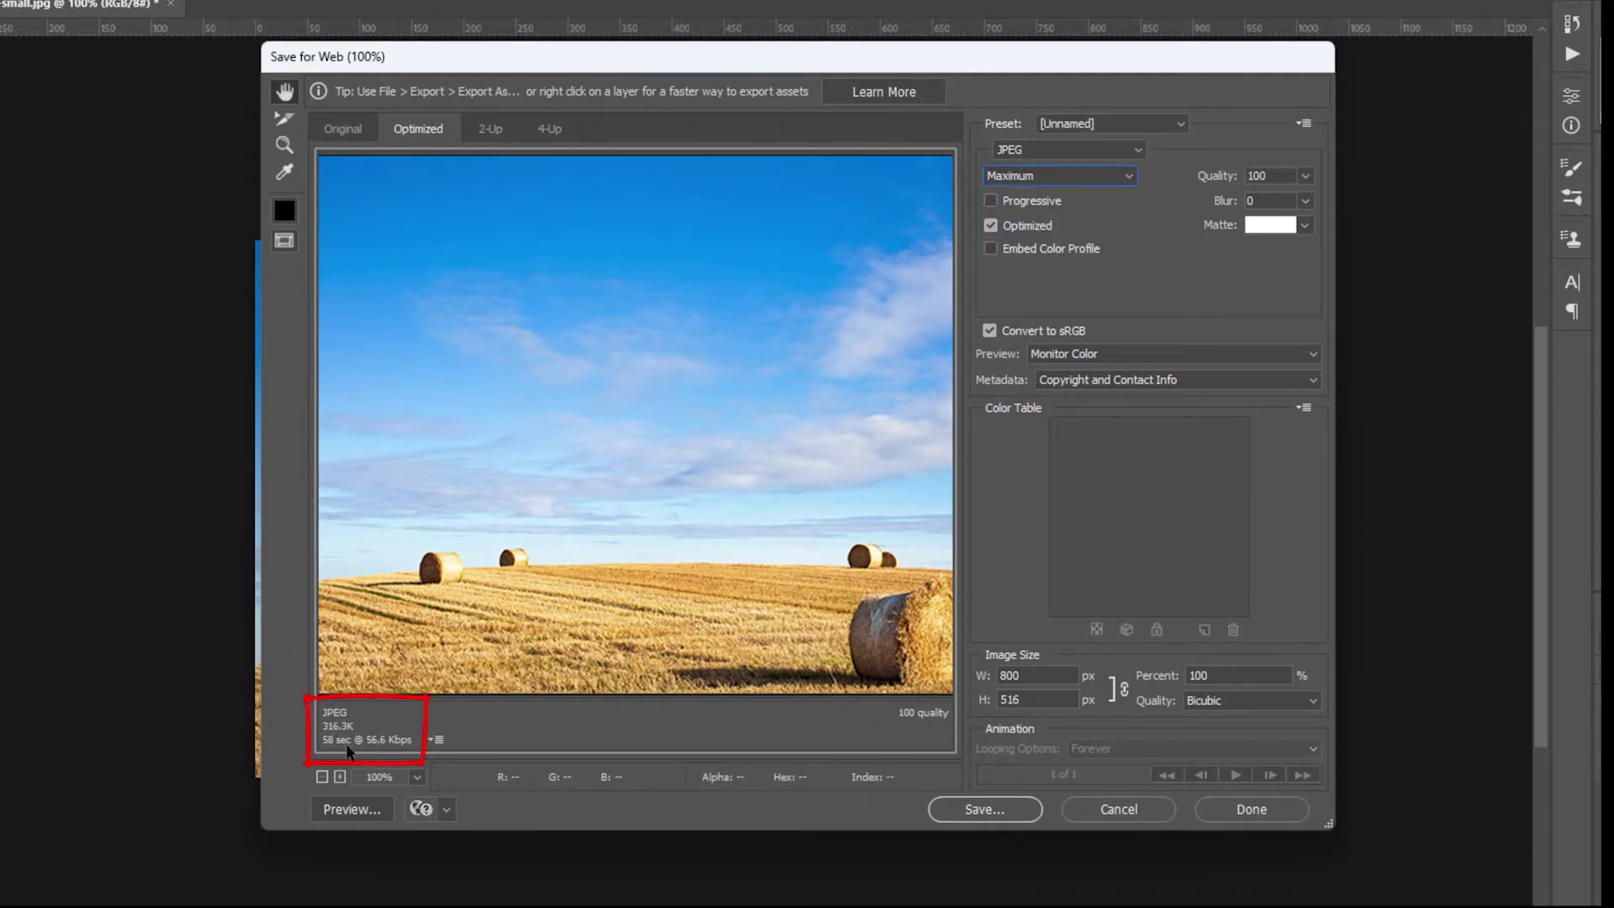
left_click(1130, 177)
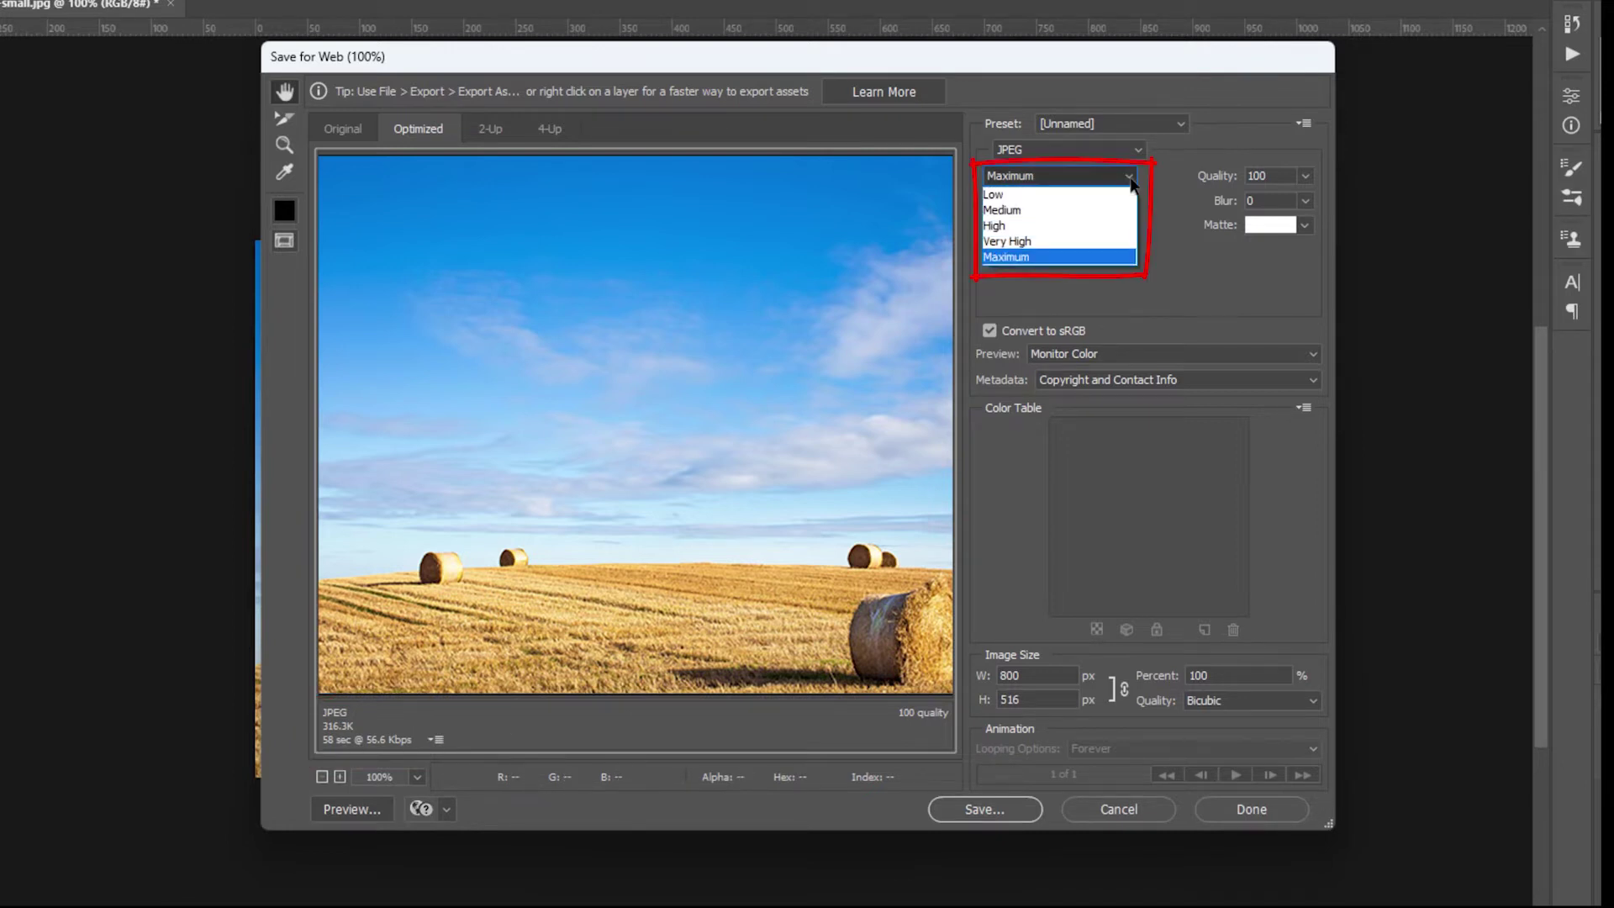
left_click(1094, 227)
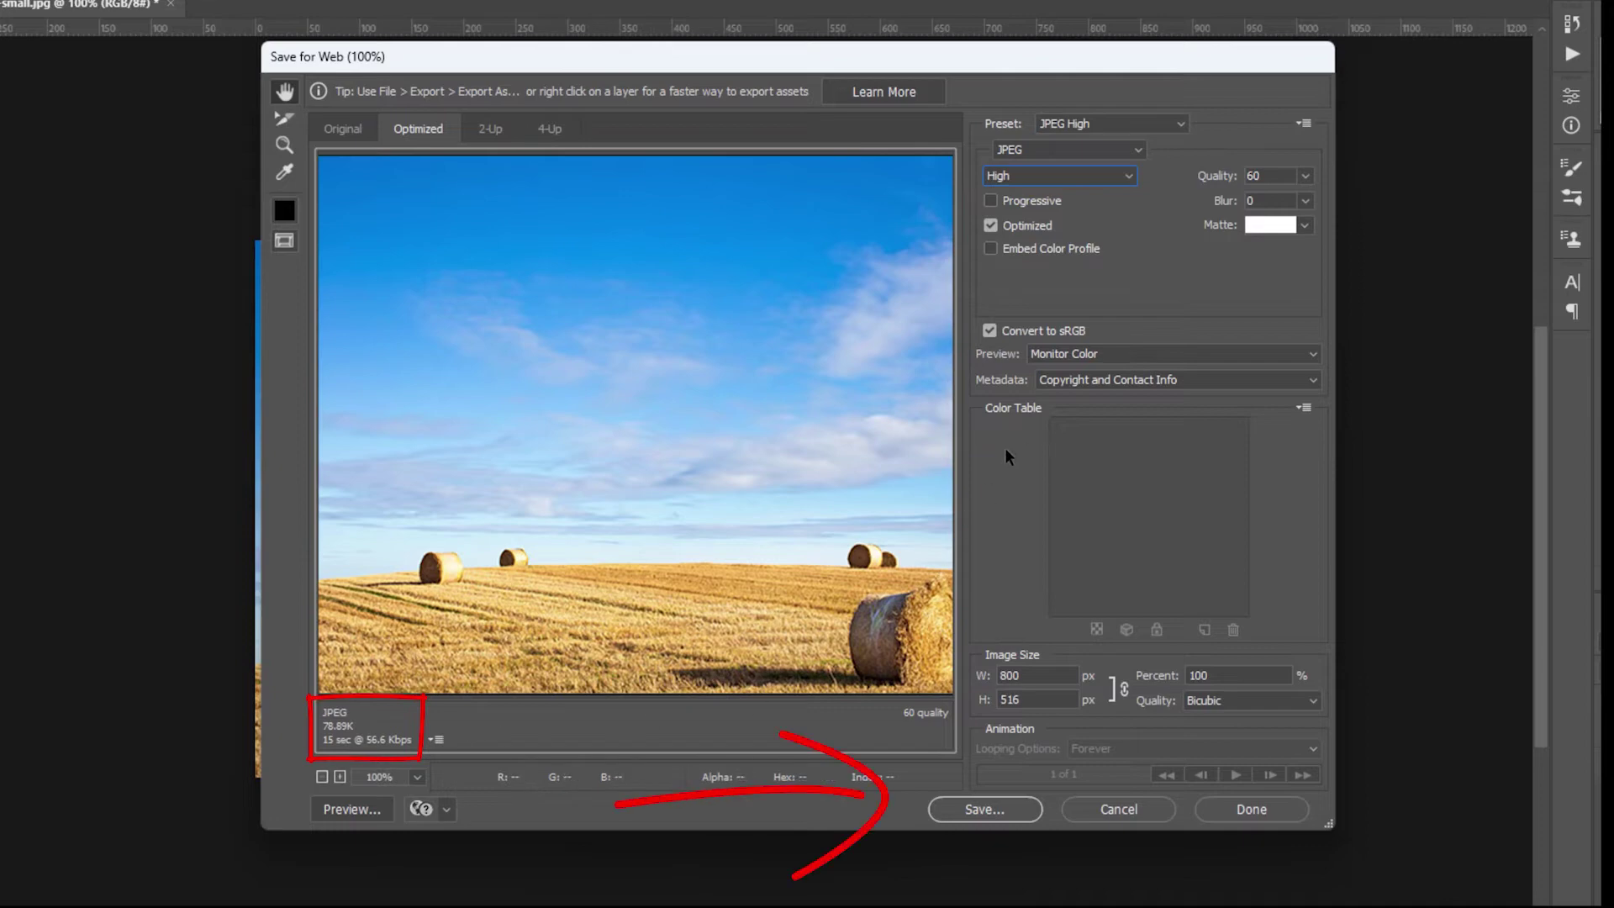
Step: Save the optimized JPEG into Downloads as agricultural-field-photoshop.jpg
left_click(1002, 809)
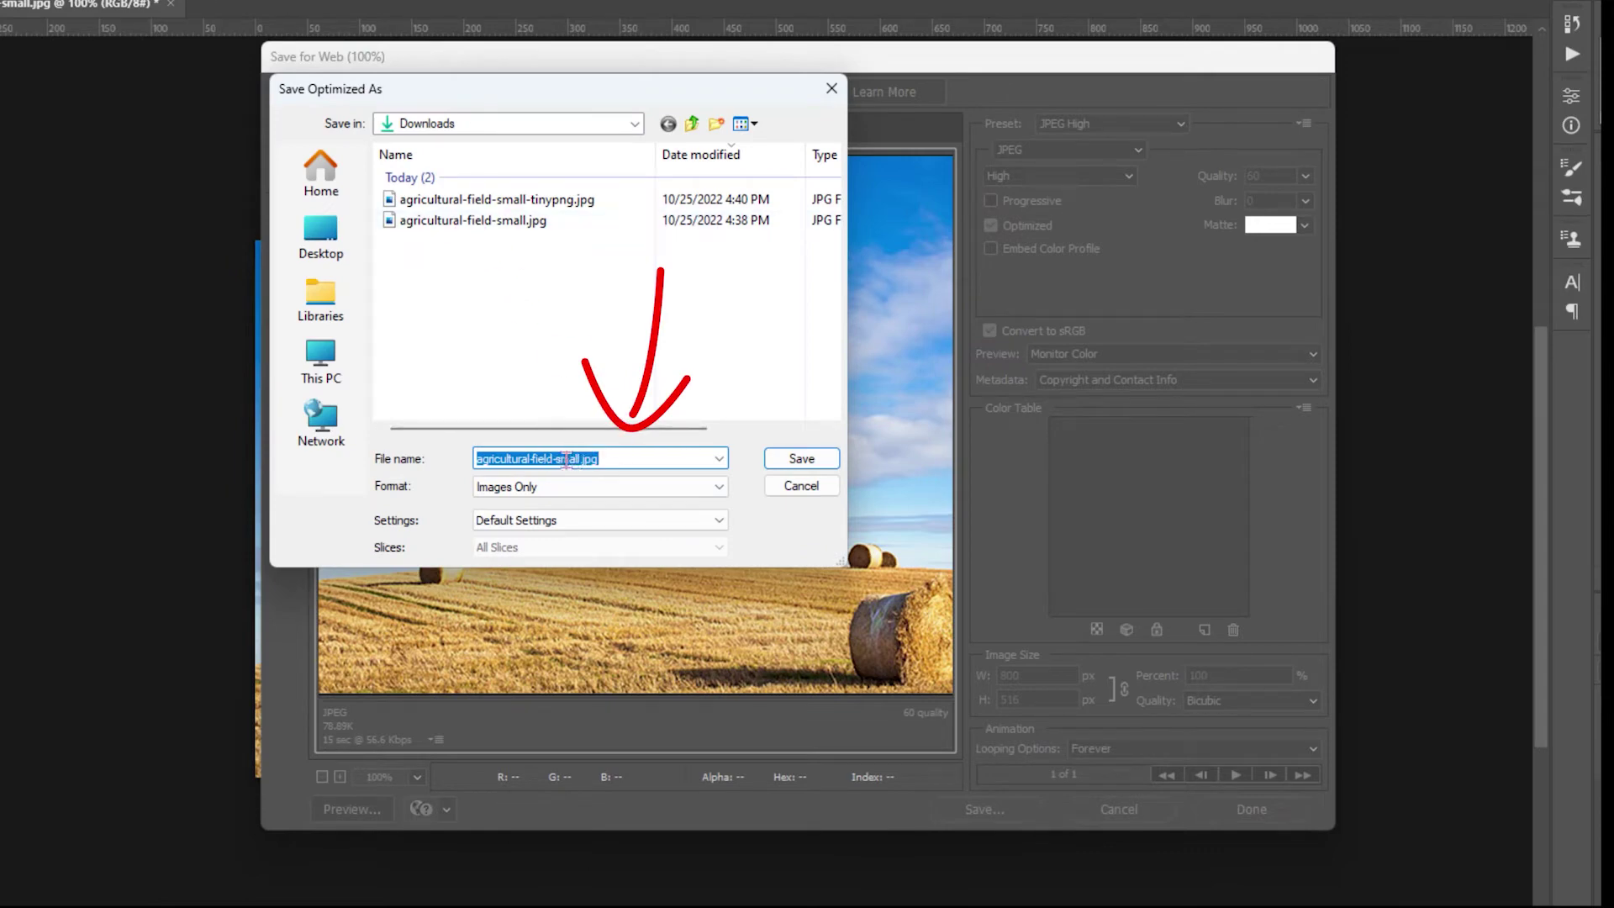
left_click_drag(553, 459, 577, 459)
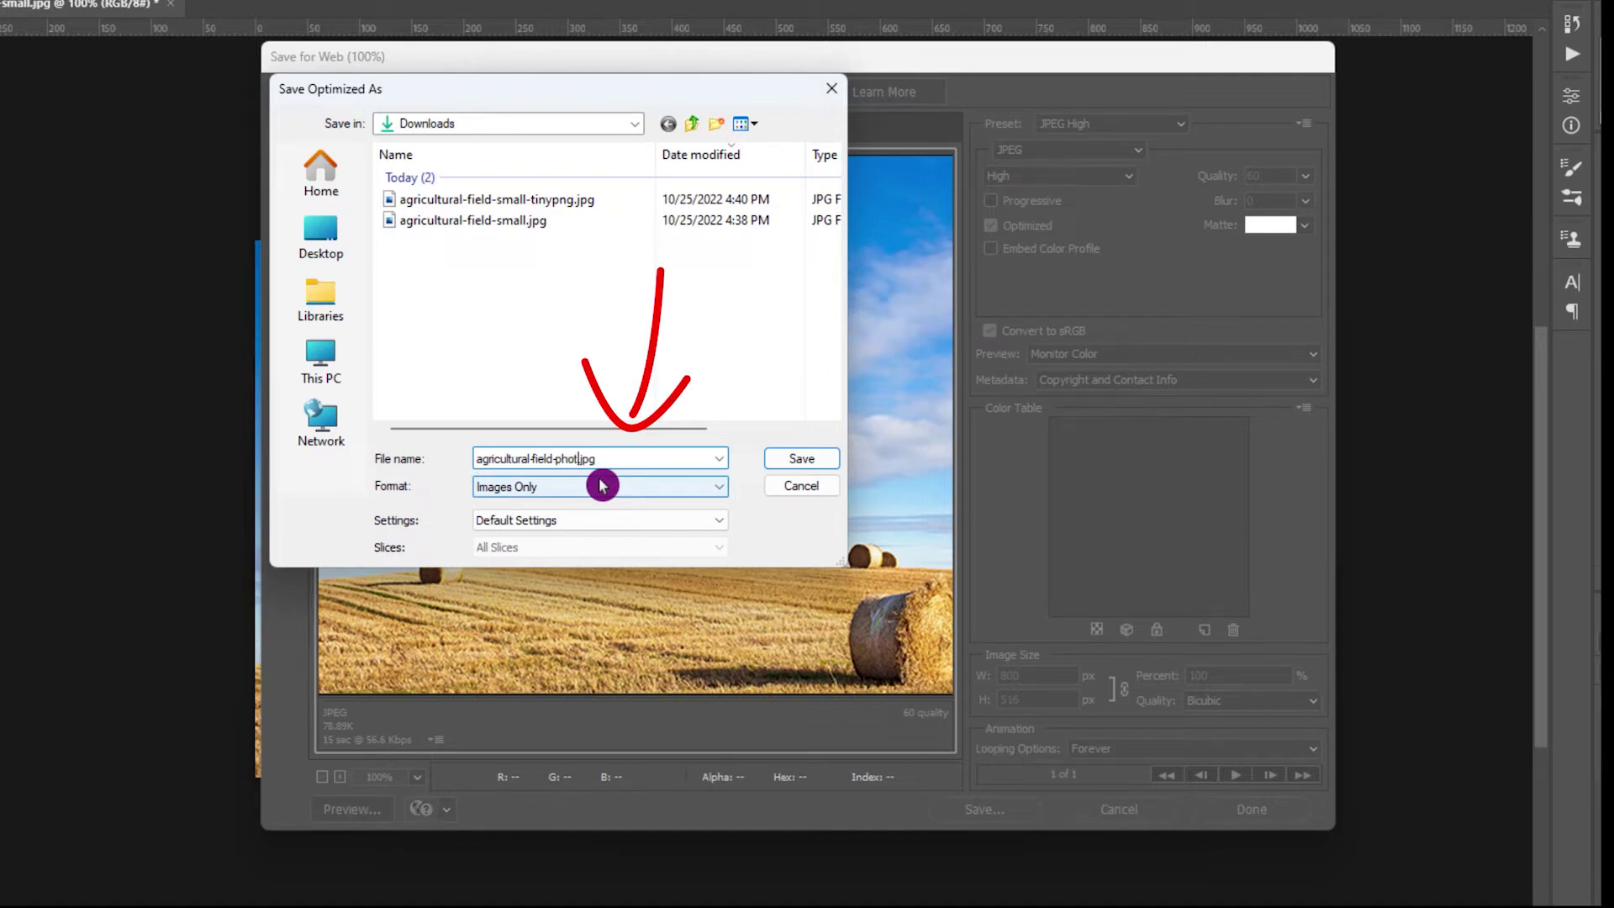
type("p")
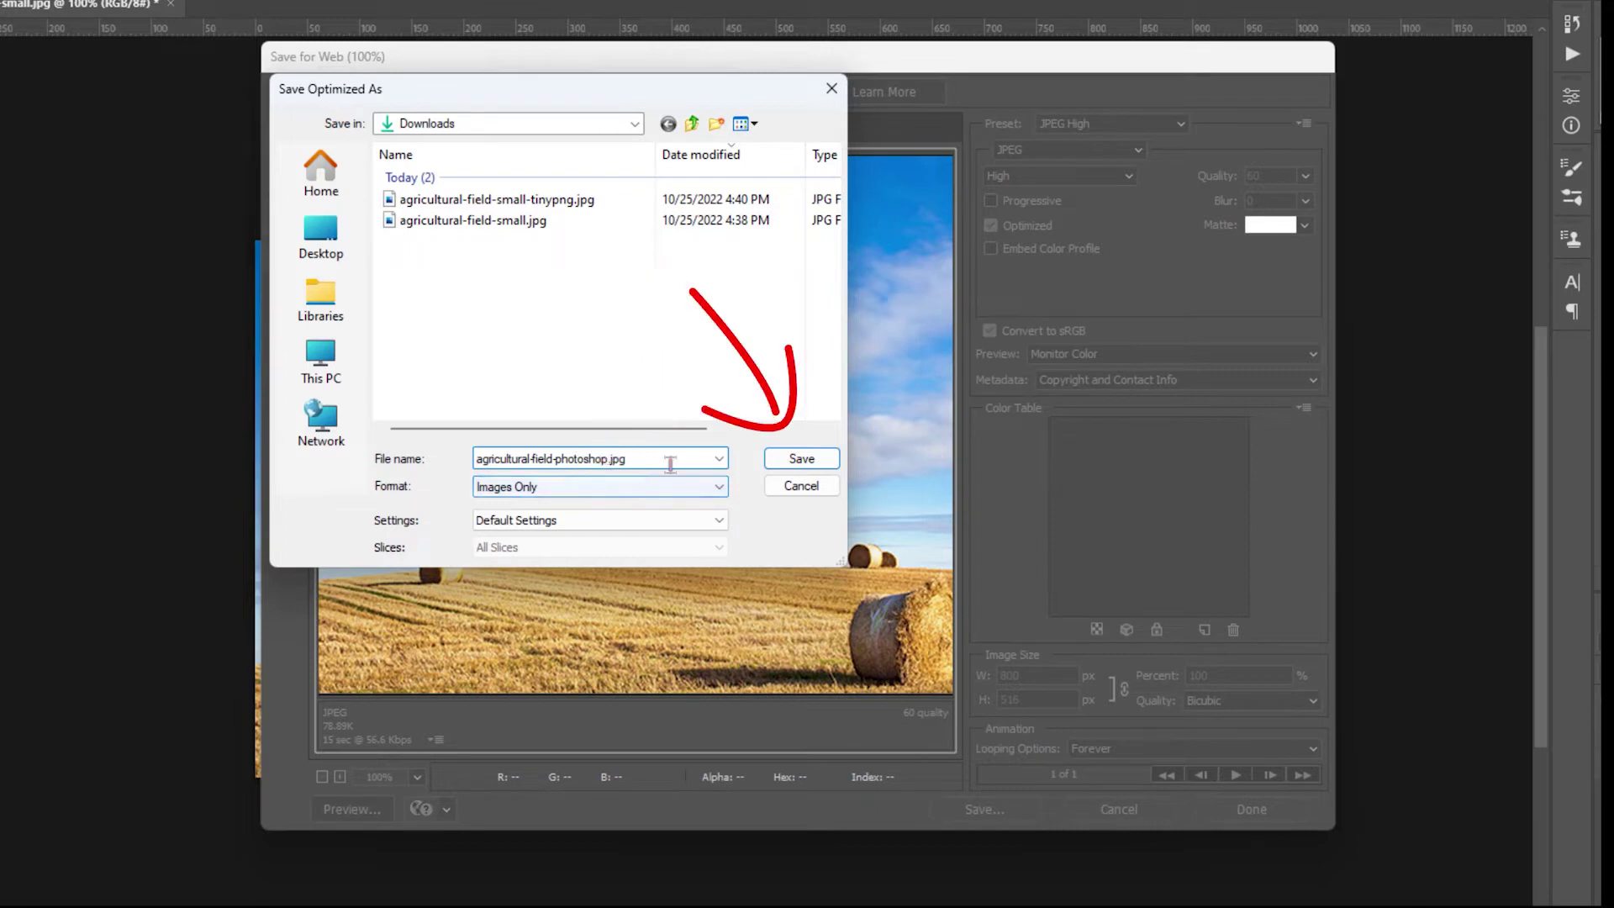
left_click(801, 459)
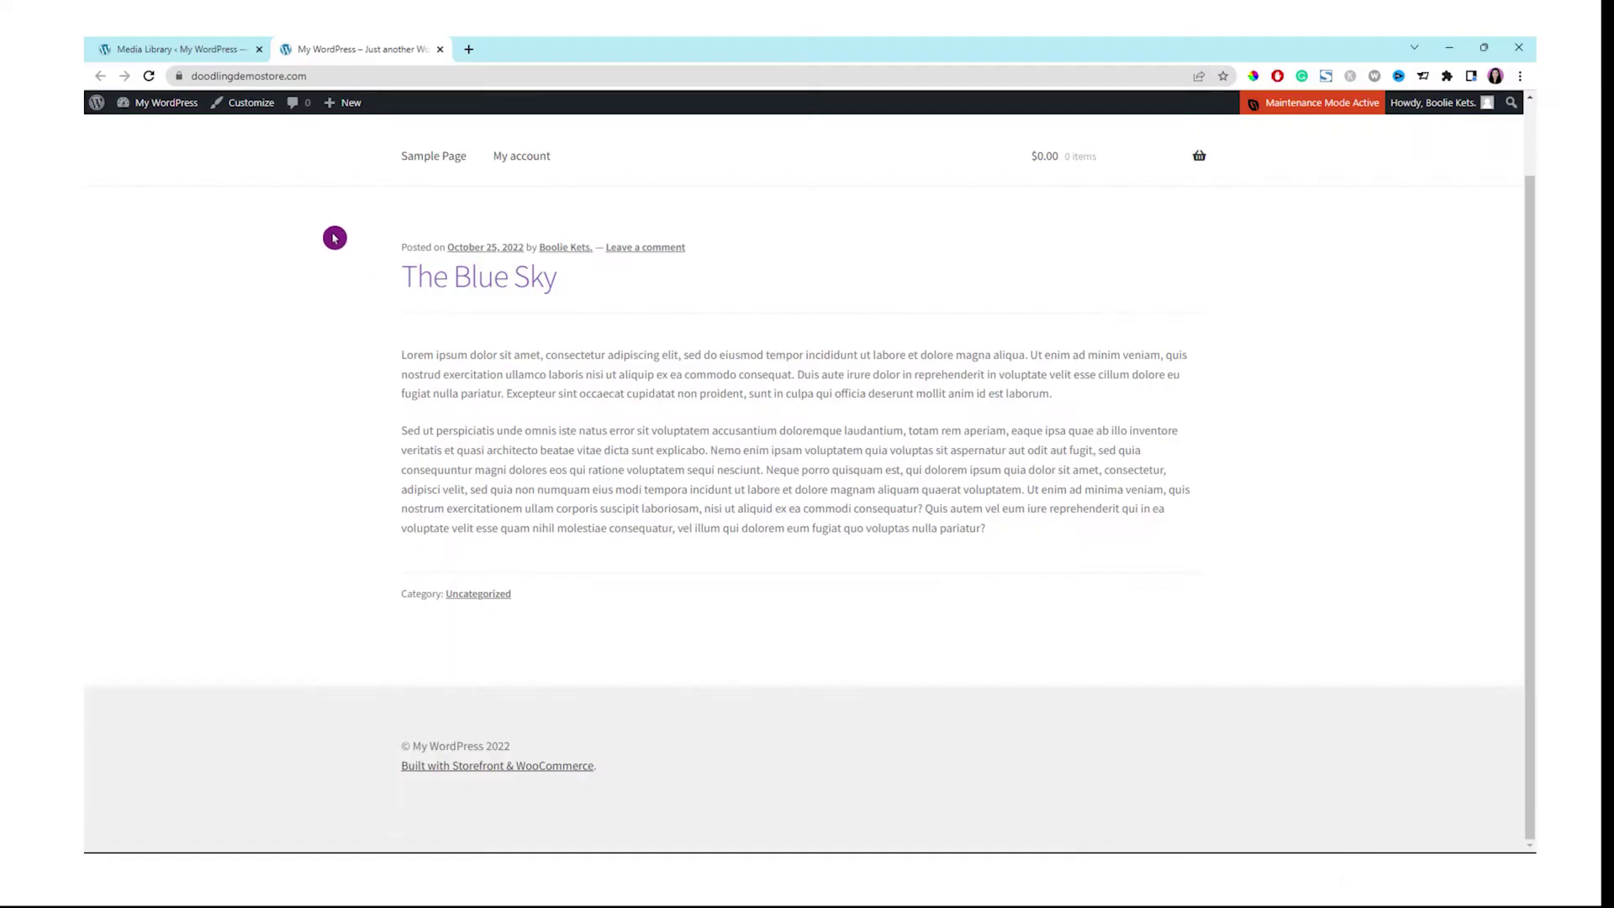
Step: Upload agricultural-field-photoshop.jpg to the Media Library, then go to the Posts list
left_click(163, 50)
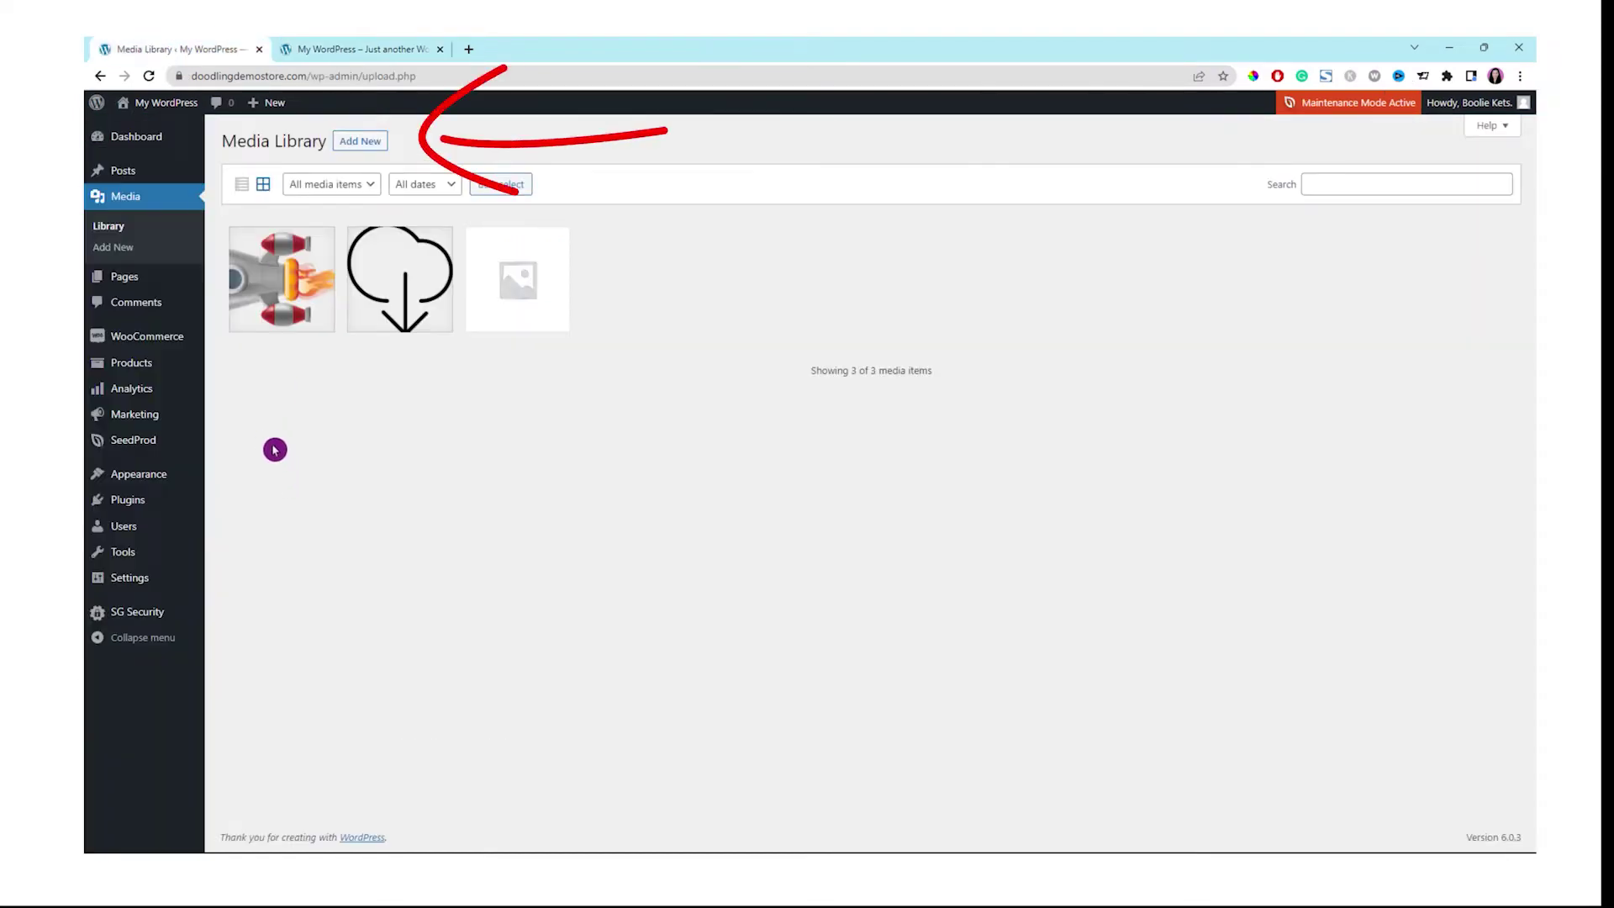
left_click(369, 154)
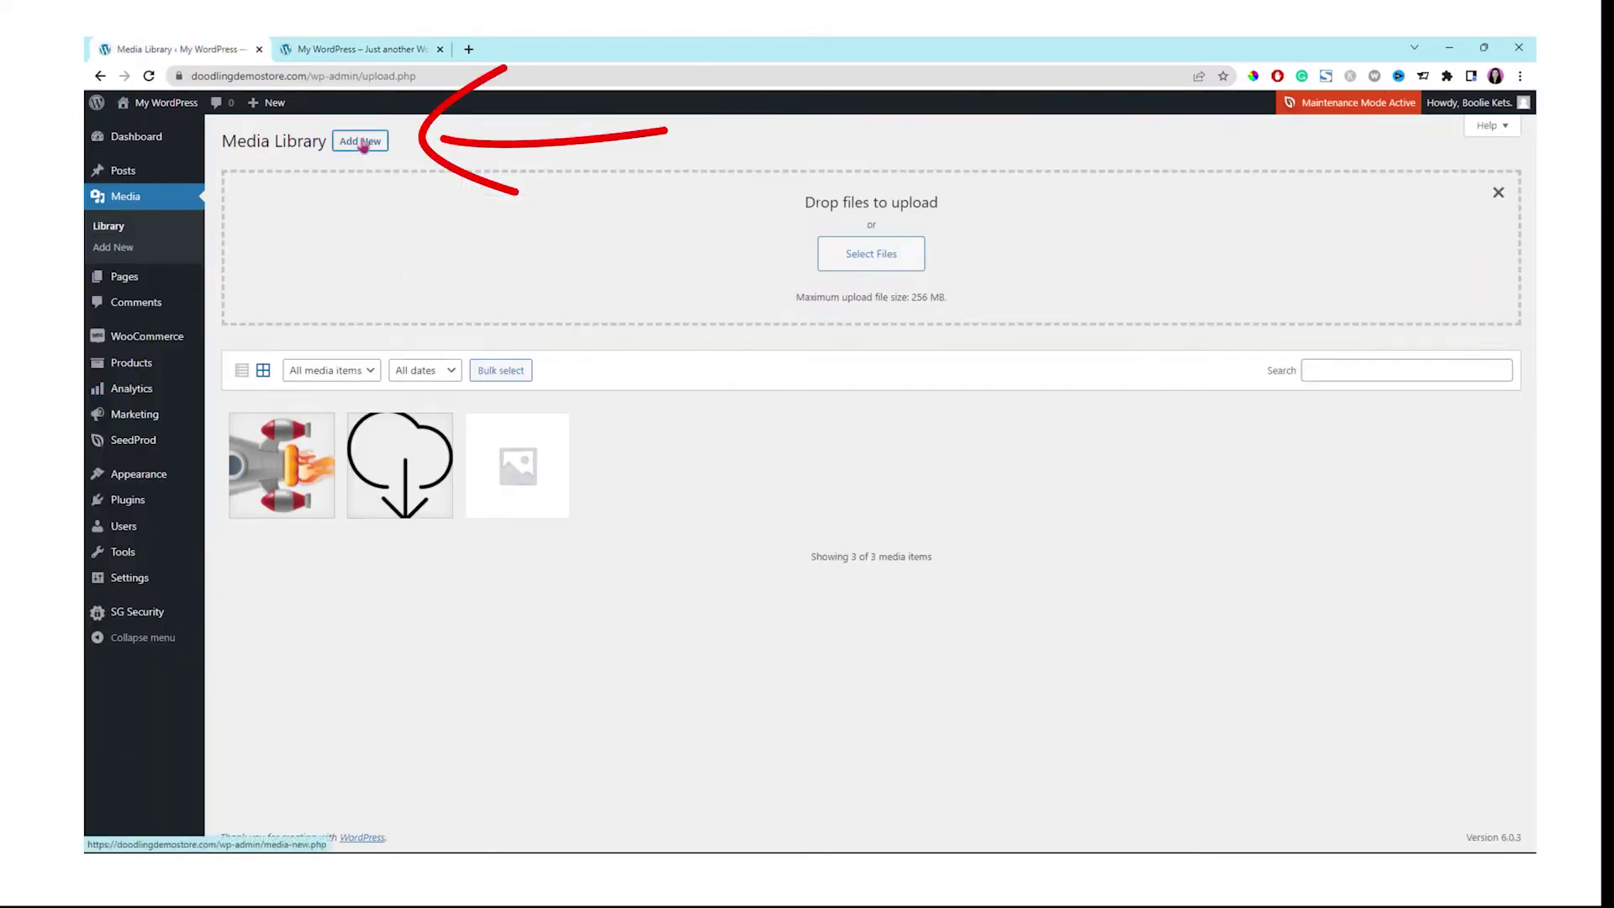
left_click(874, 263)
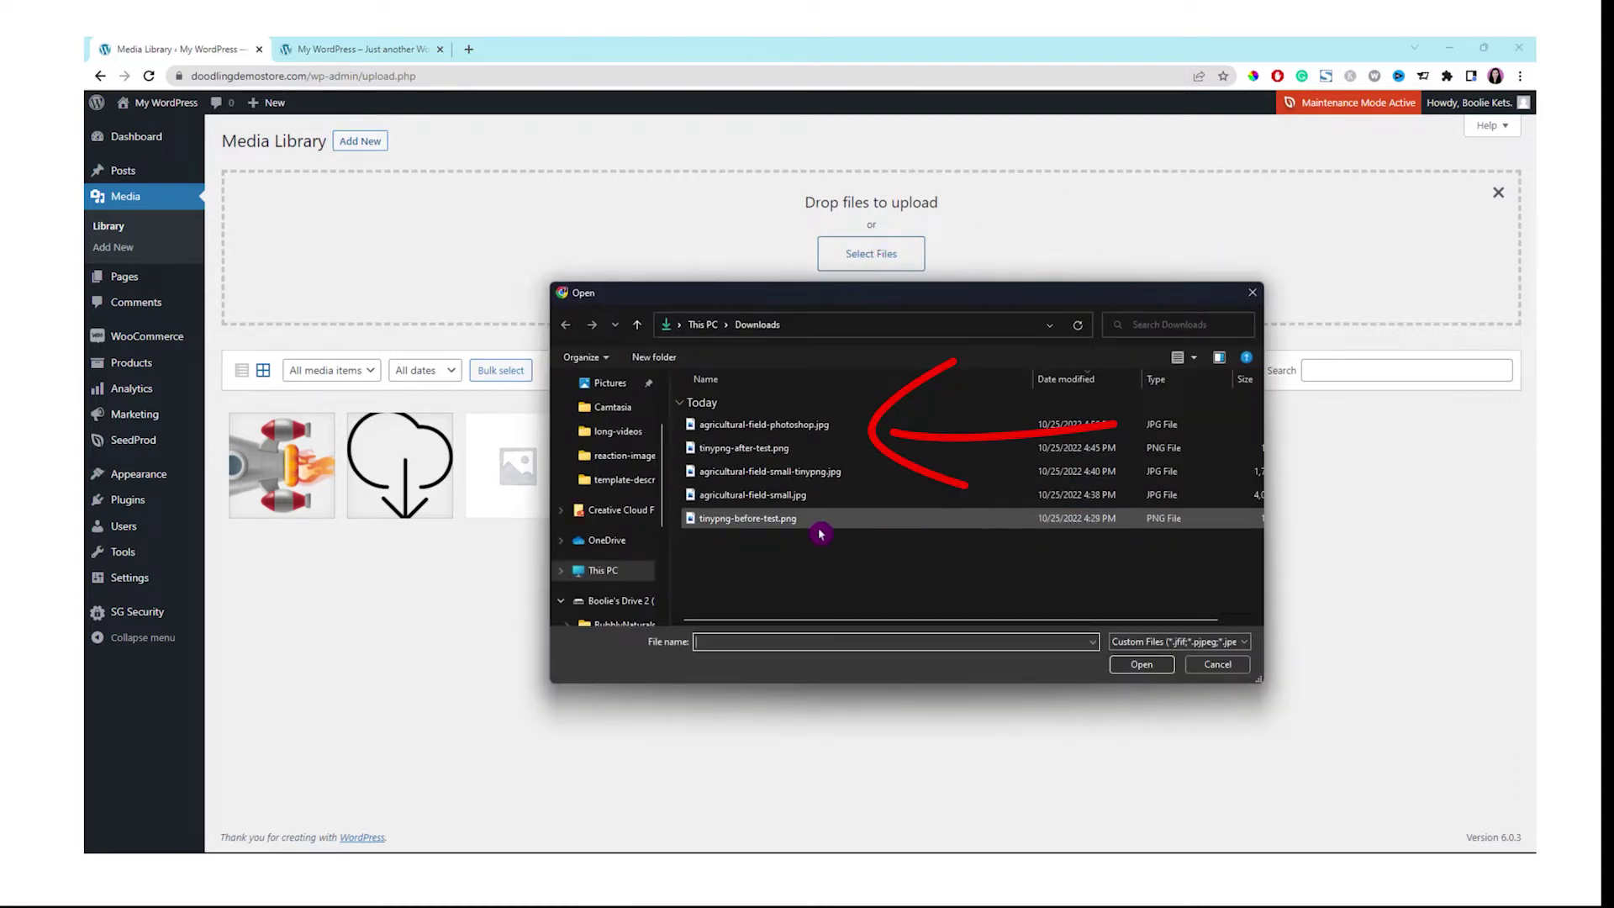
left_click(805, 425)
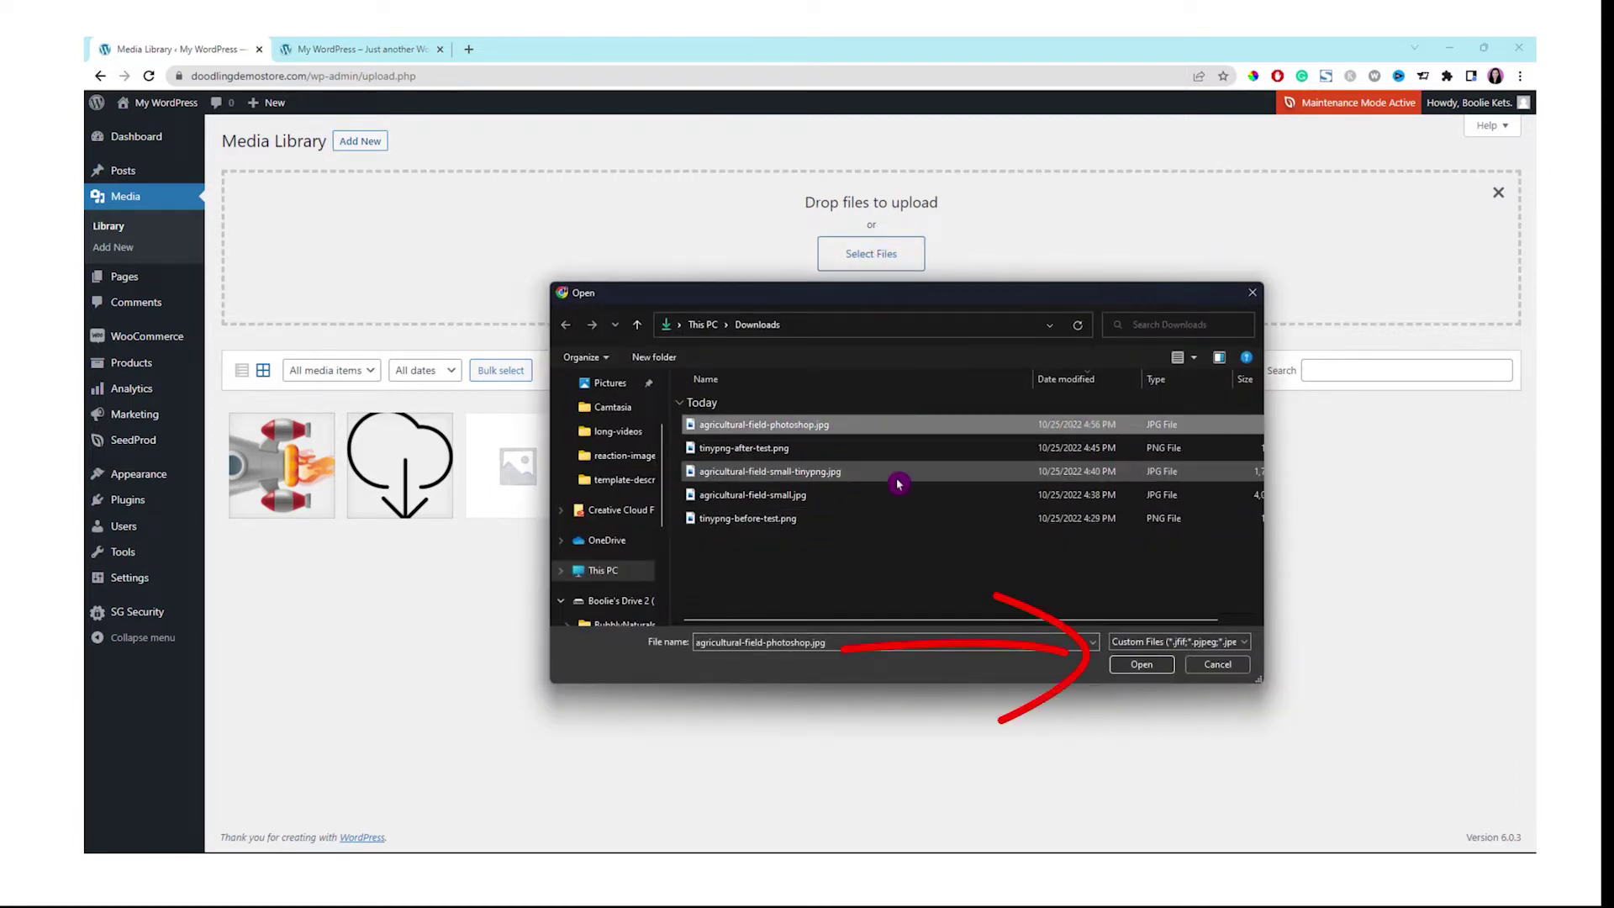
left_click(1142, 664)
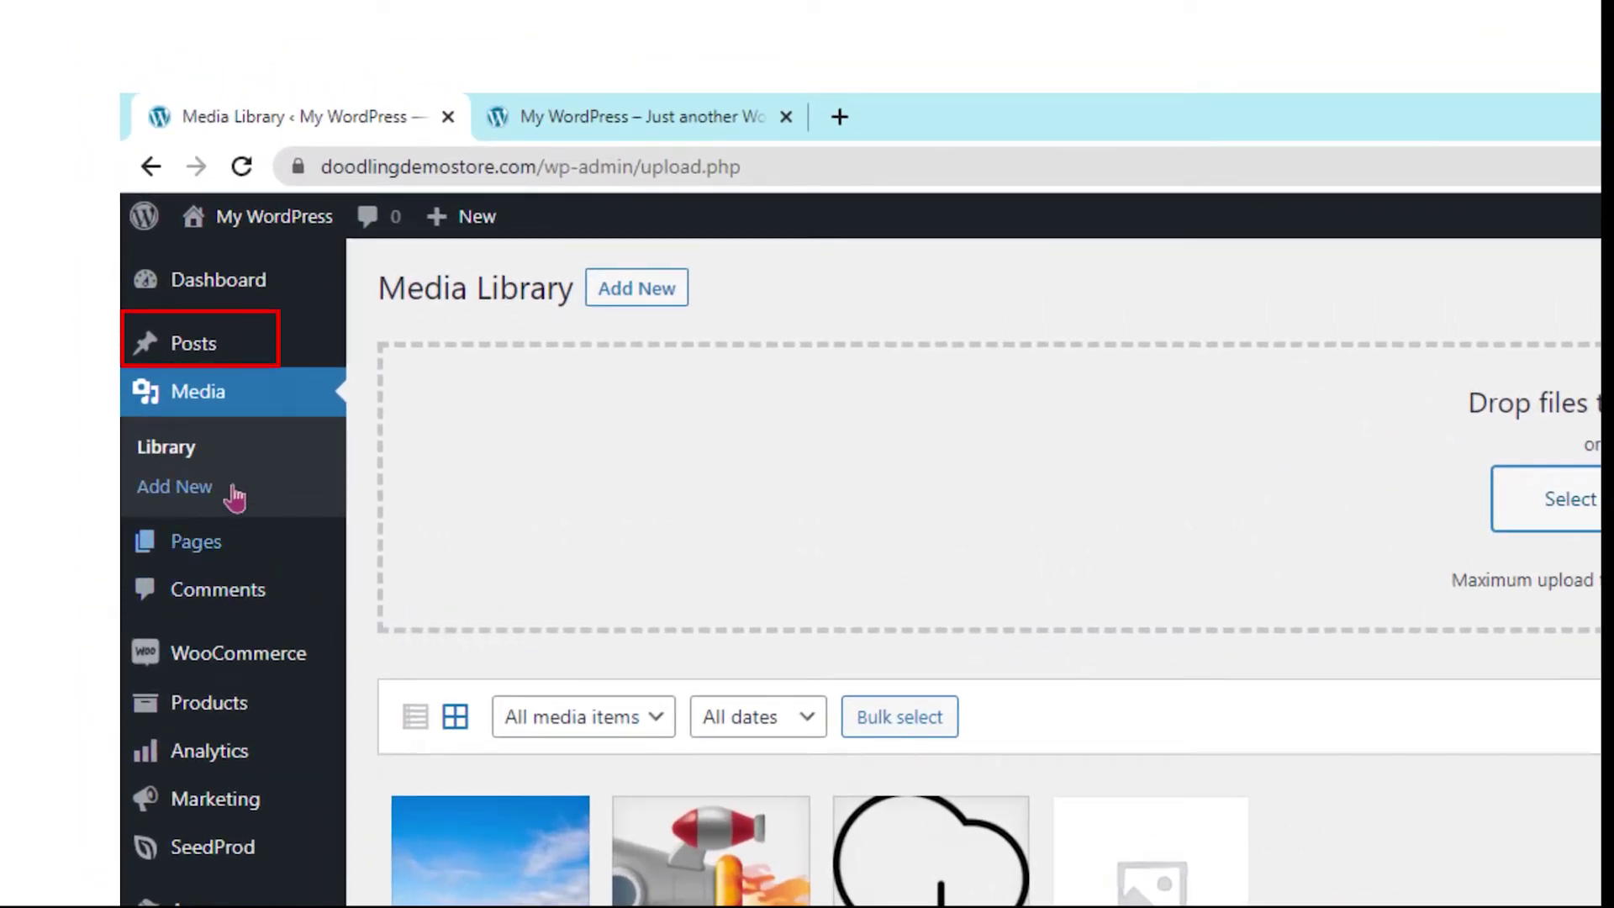
left_click(183, 349)
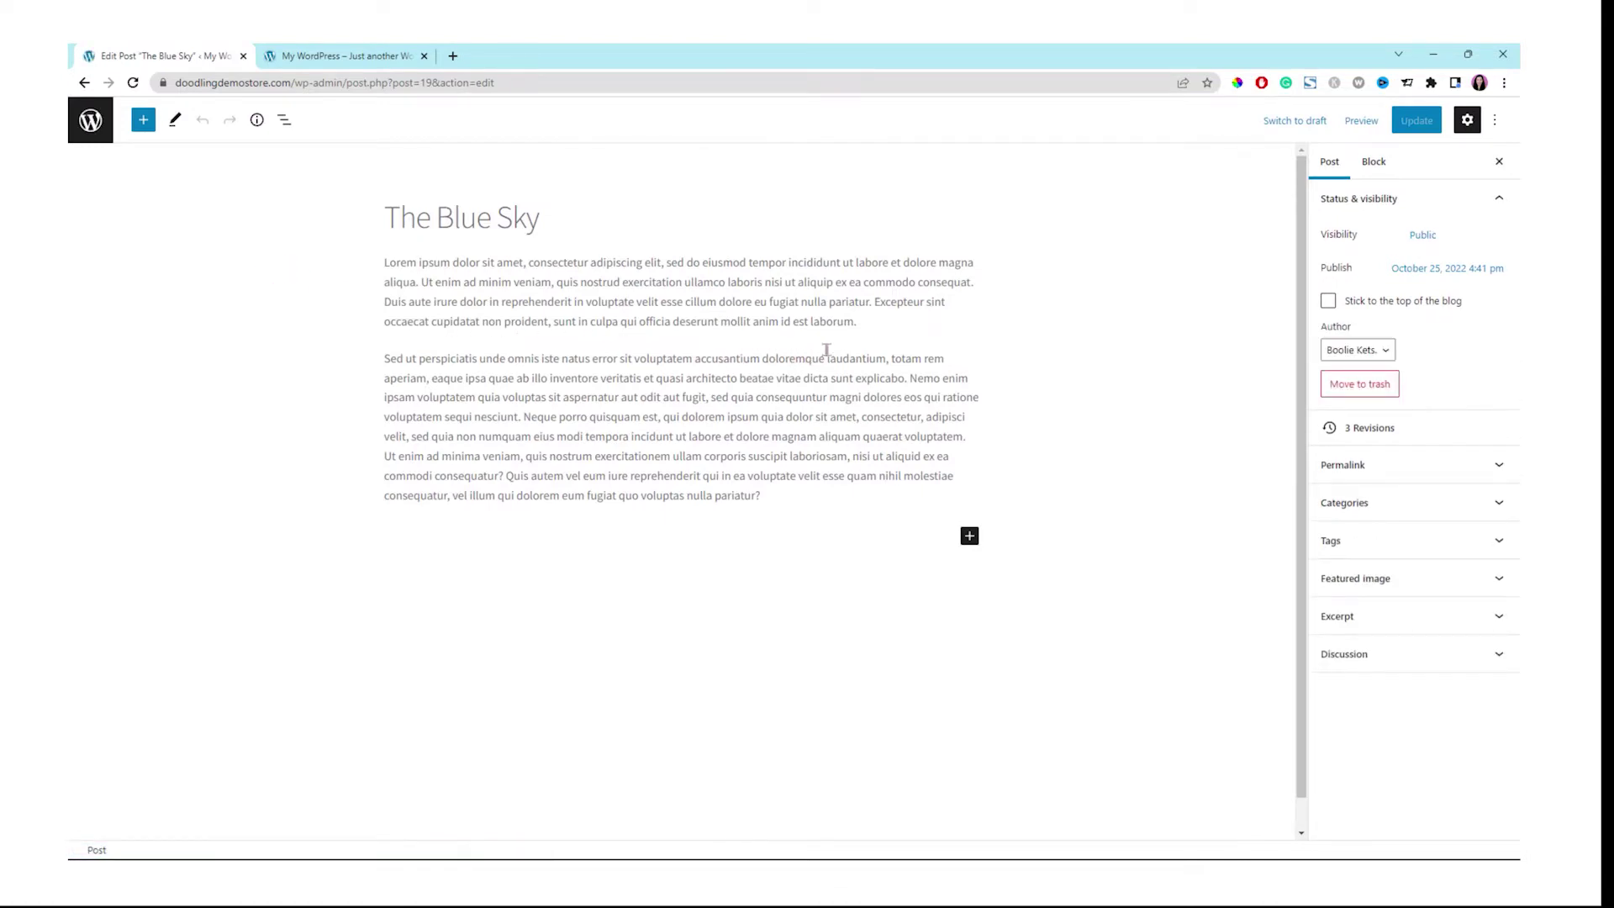
Step: Insert an Image block with agricultural-field-photoshop.jpg after the first paragraph of The Blue Sky
left_click(872, 333)
key("Return")
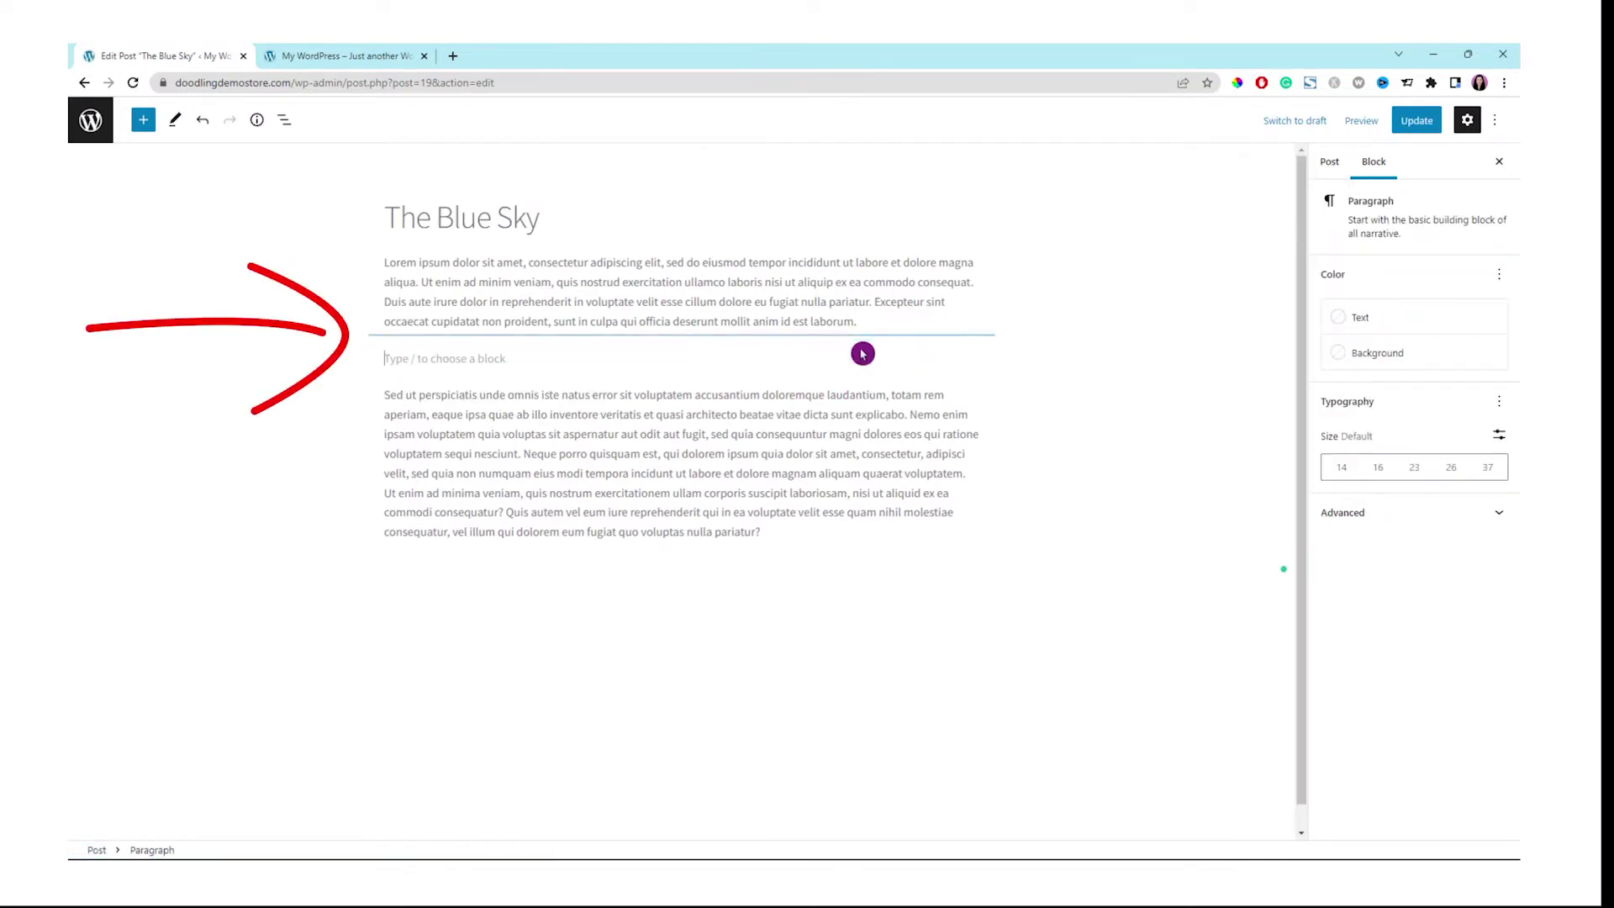
left_click(862, 354)
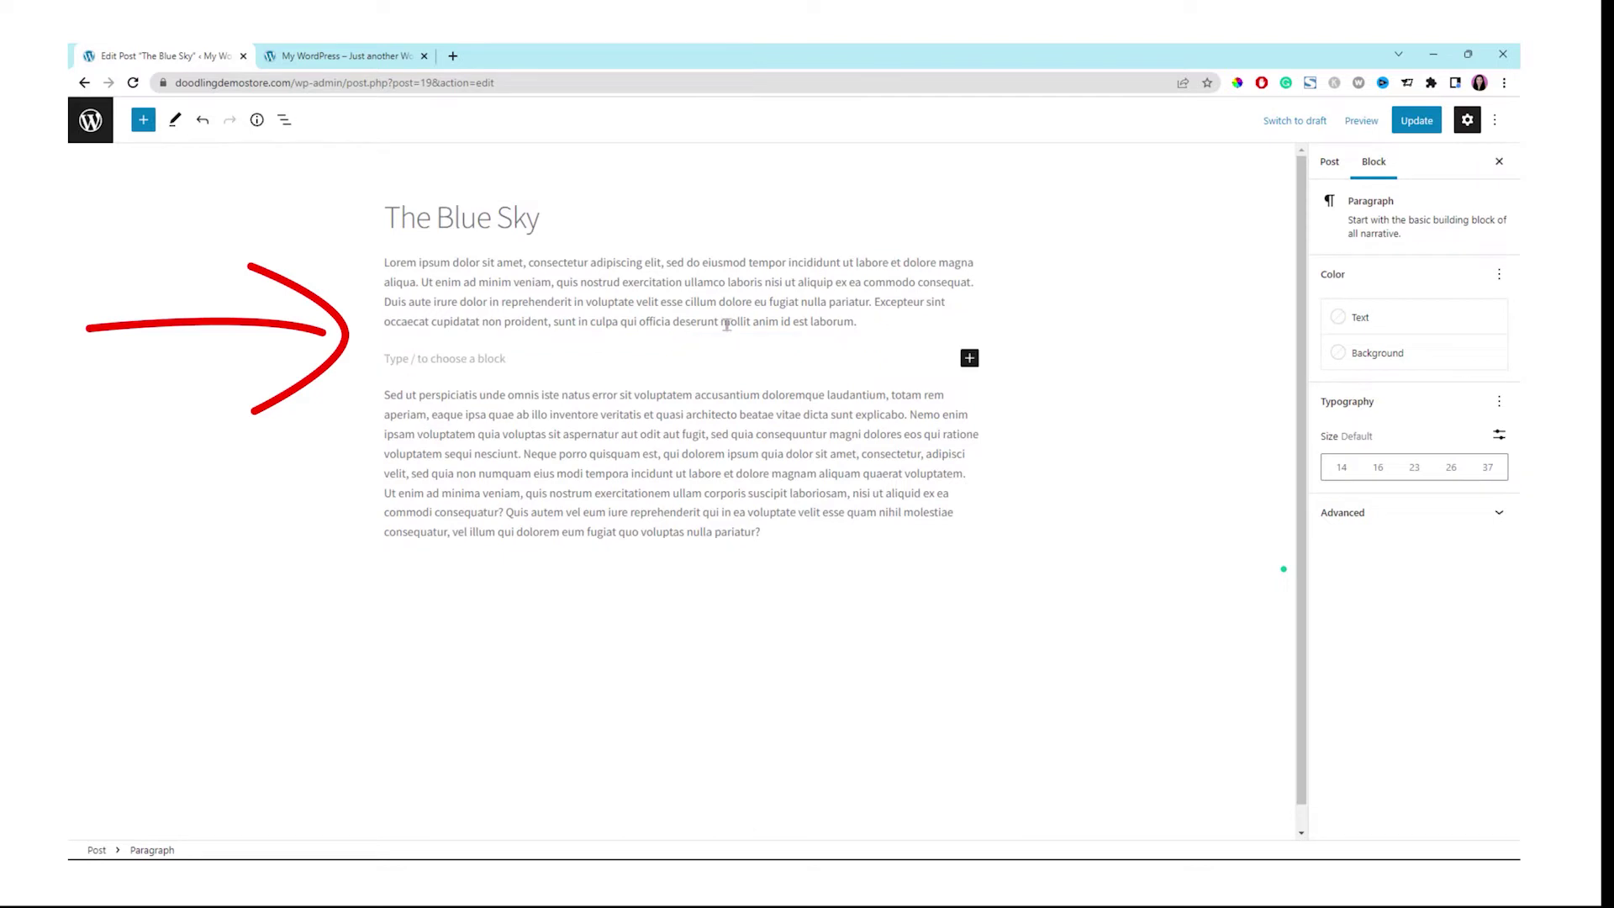
left_click(970, 359)
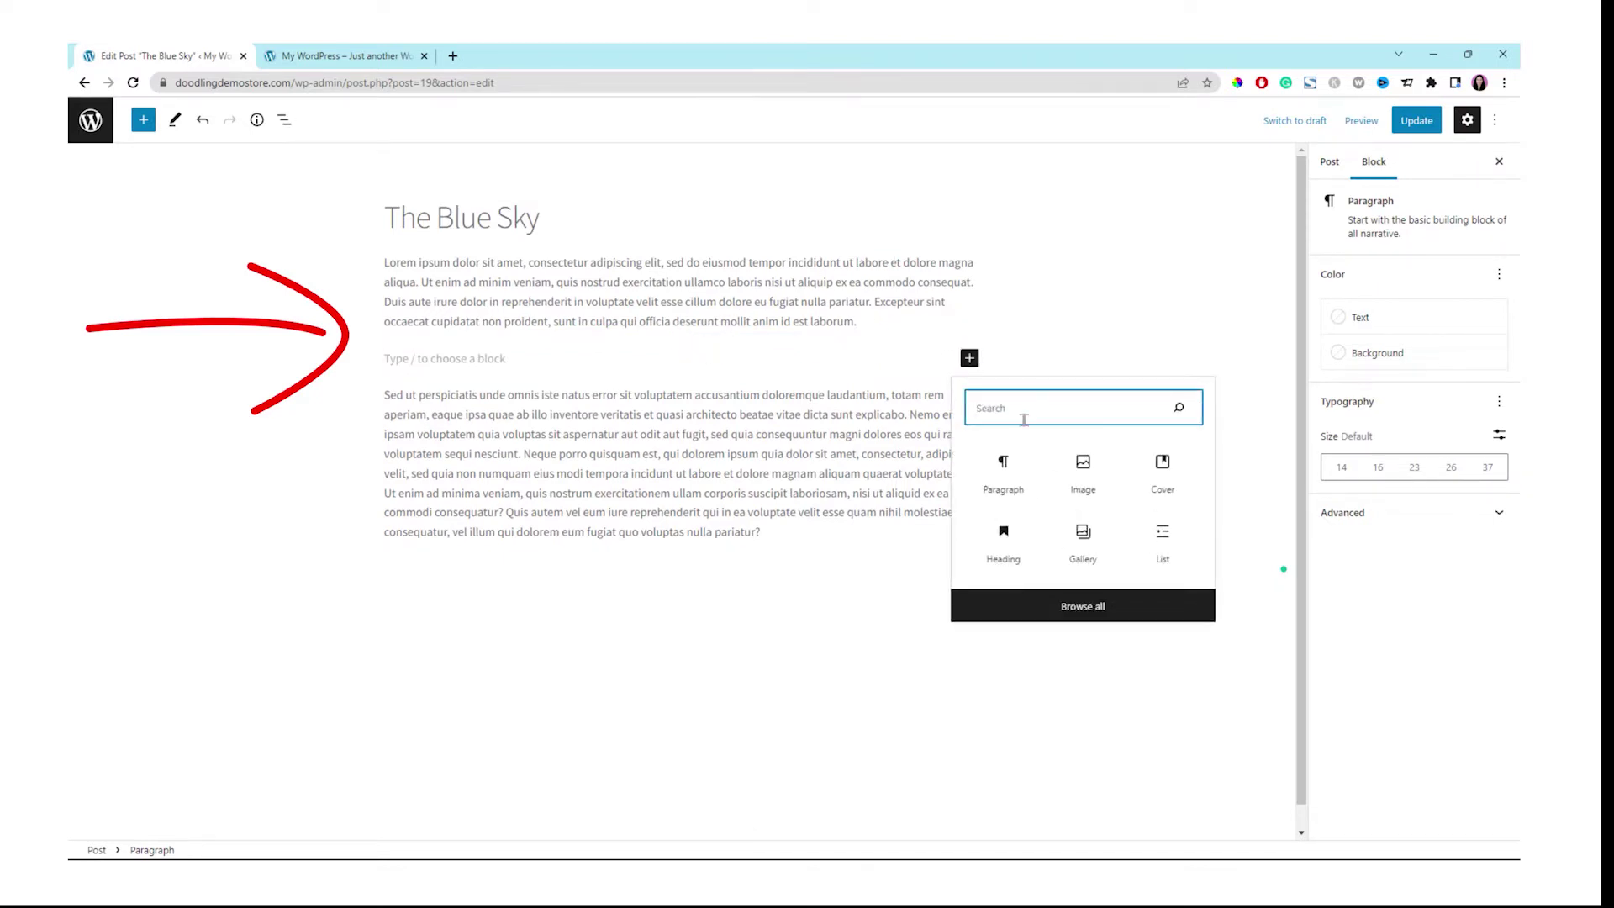
left_click(1084, 473)
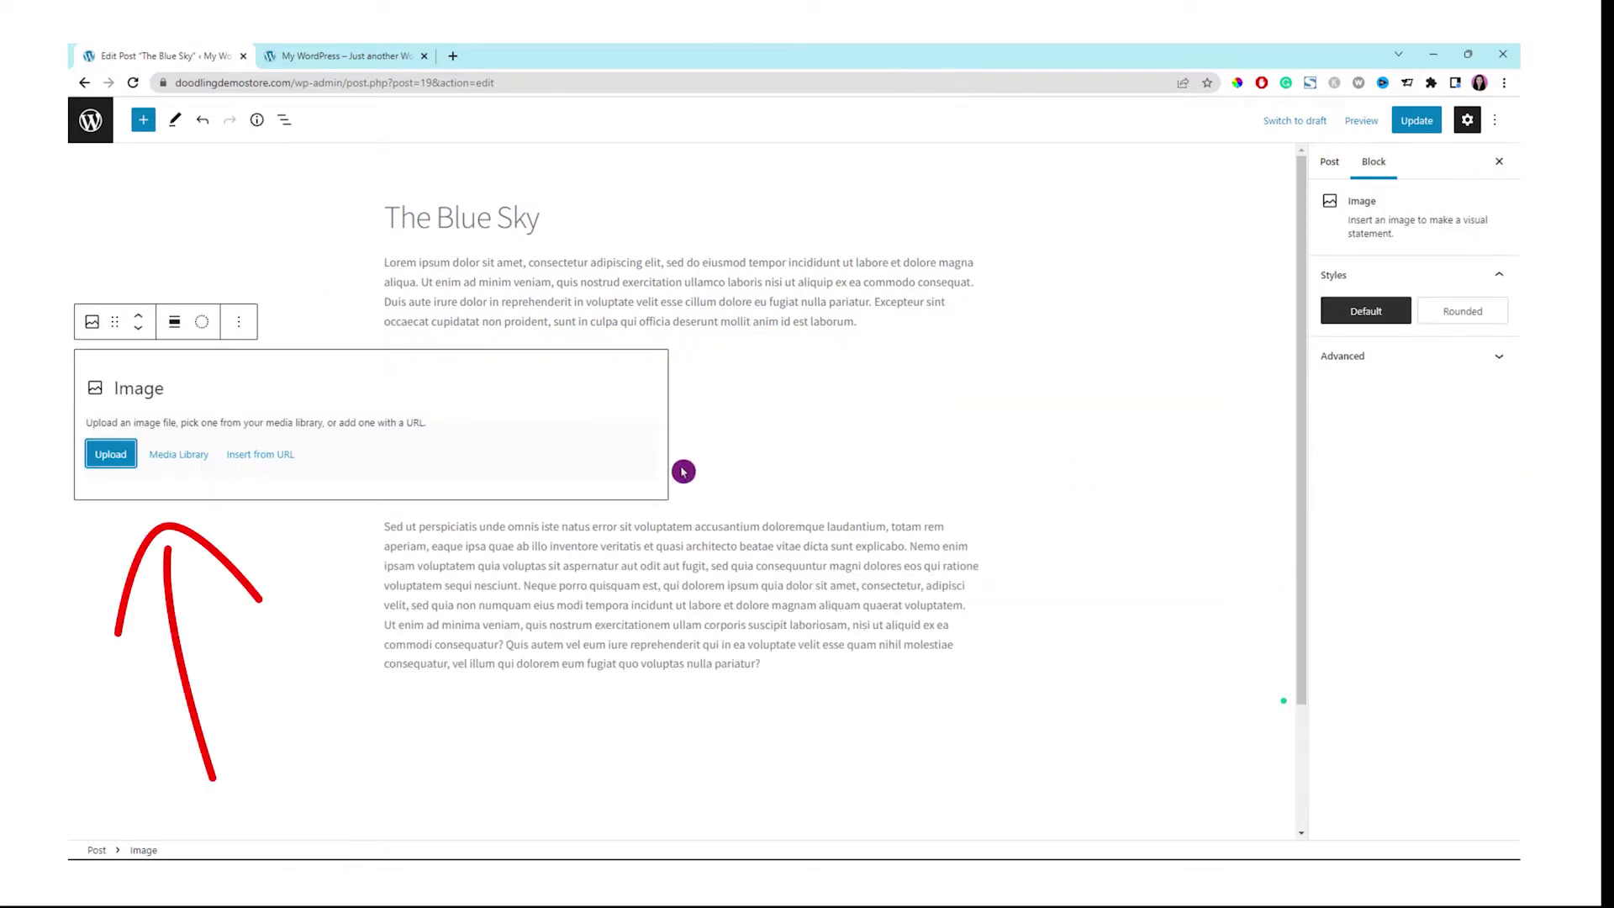
left_click(179, 455)
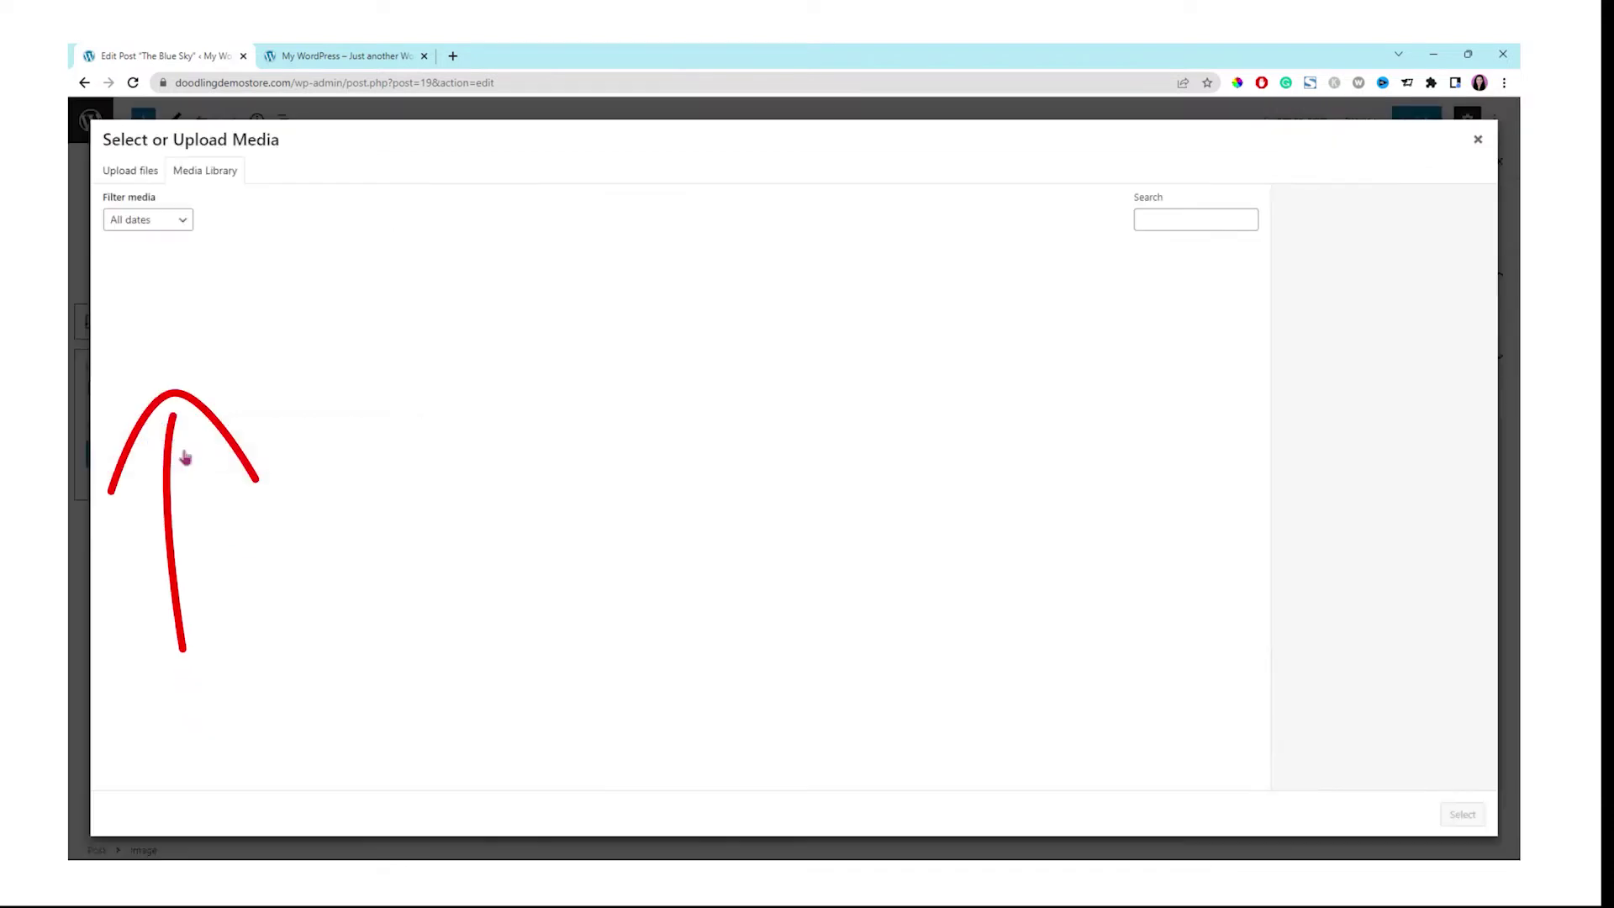
left_click(159, 315)
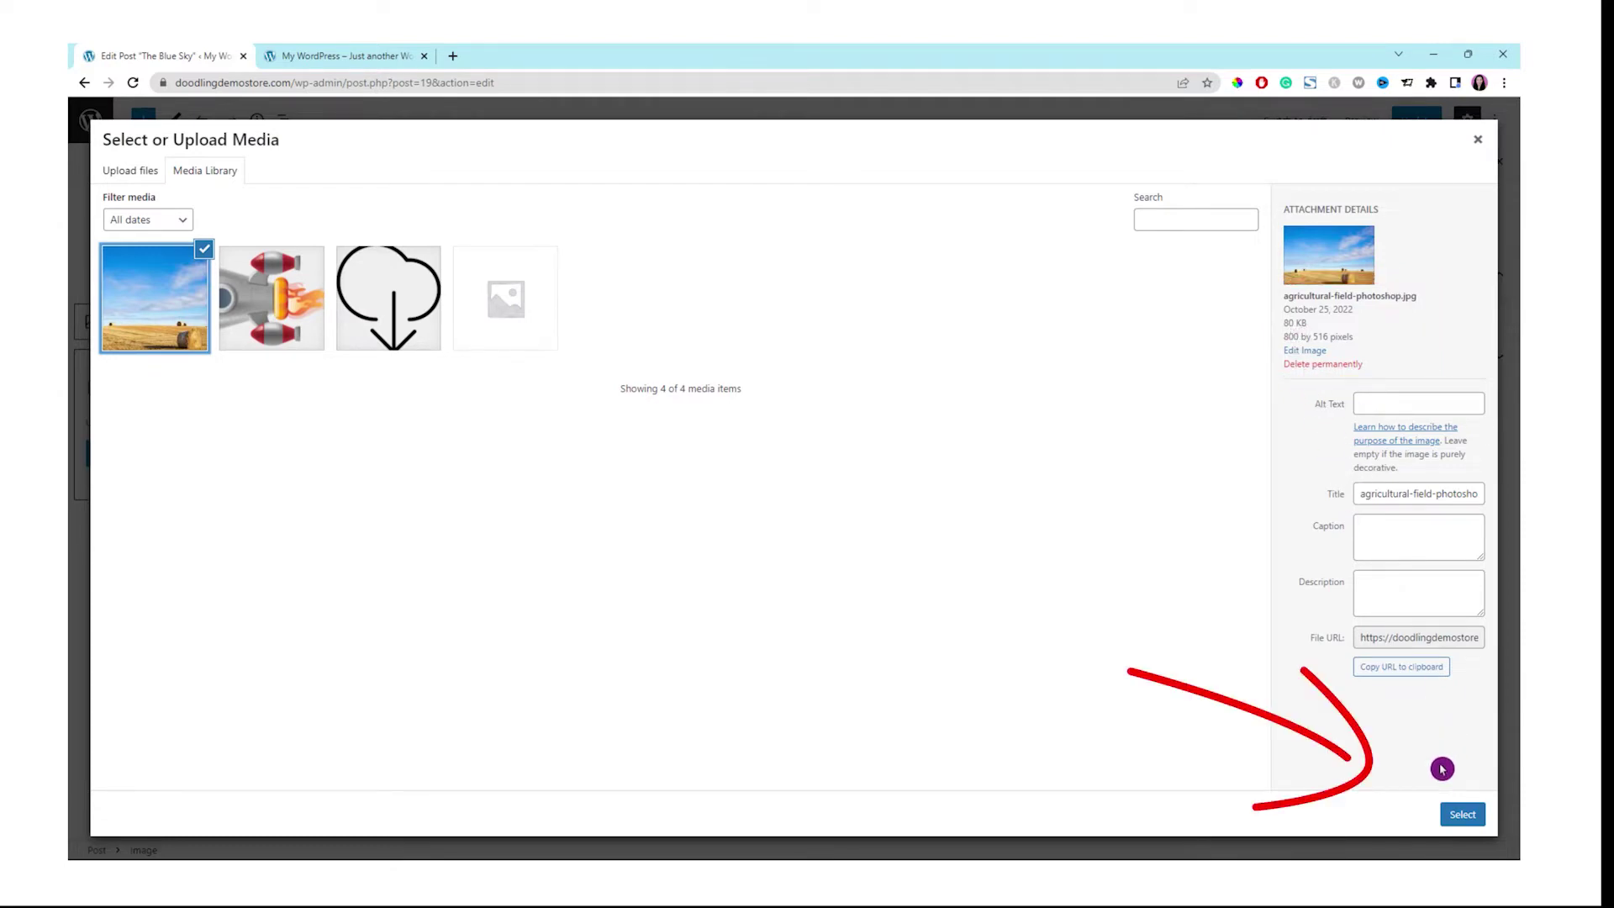
left_click(1463, 814)
Step: Deselect the image, update the post, and switch to the live post
left_click(93, 322)
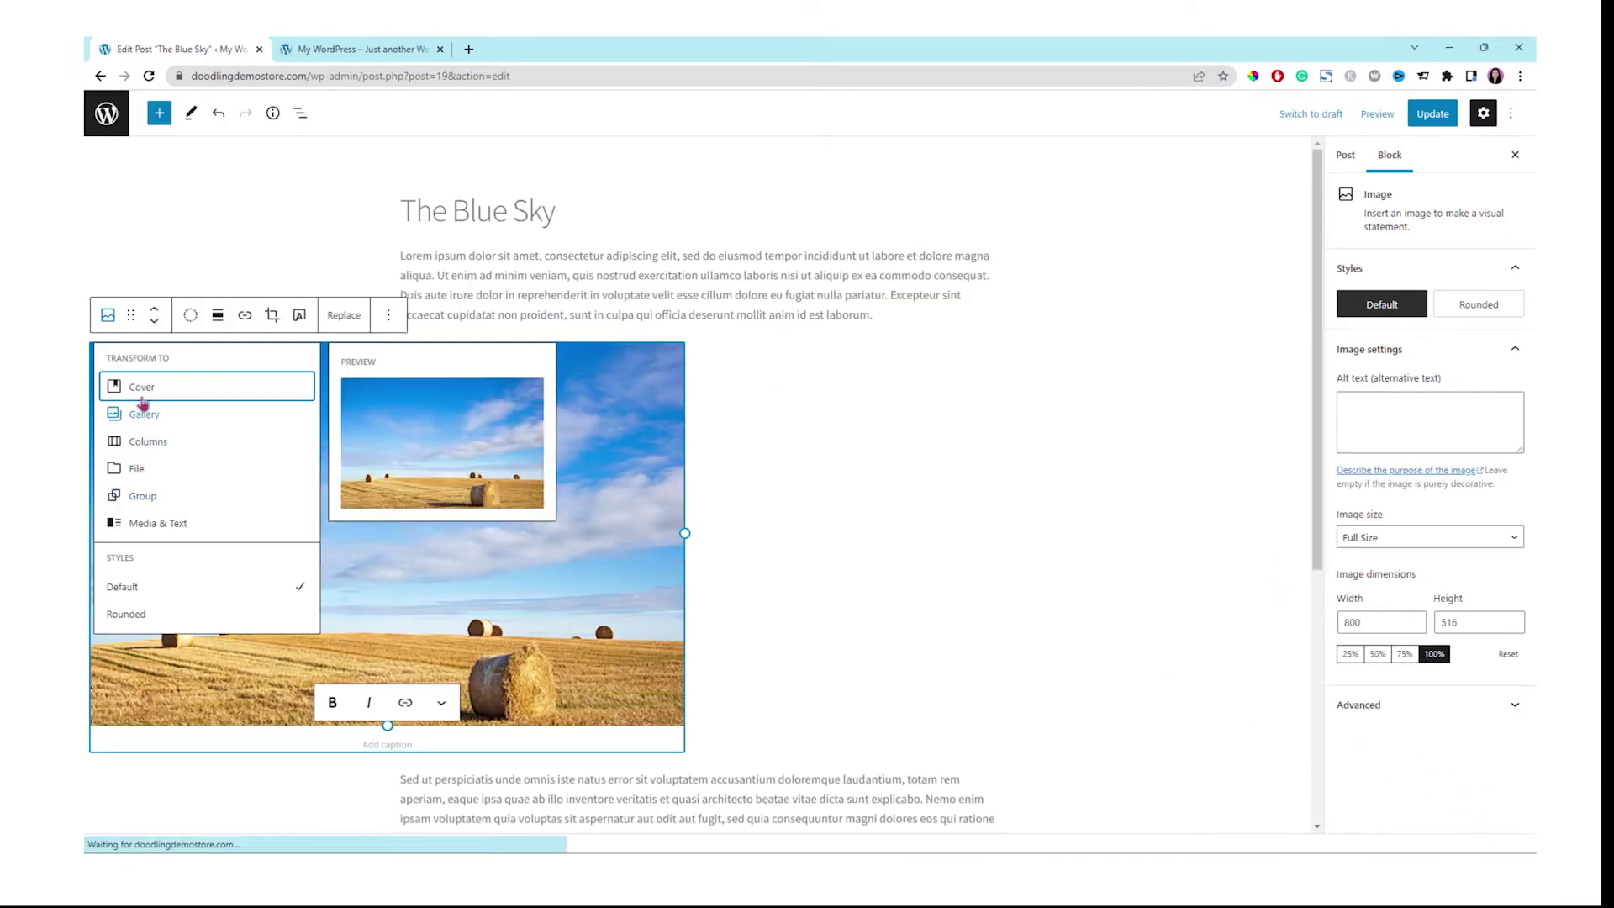
left_click(139, 388)
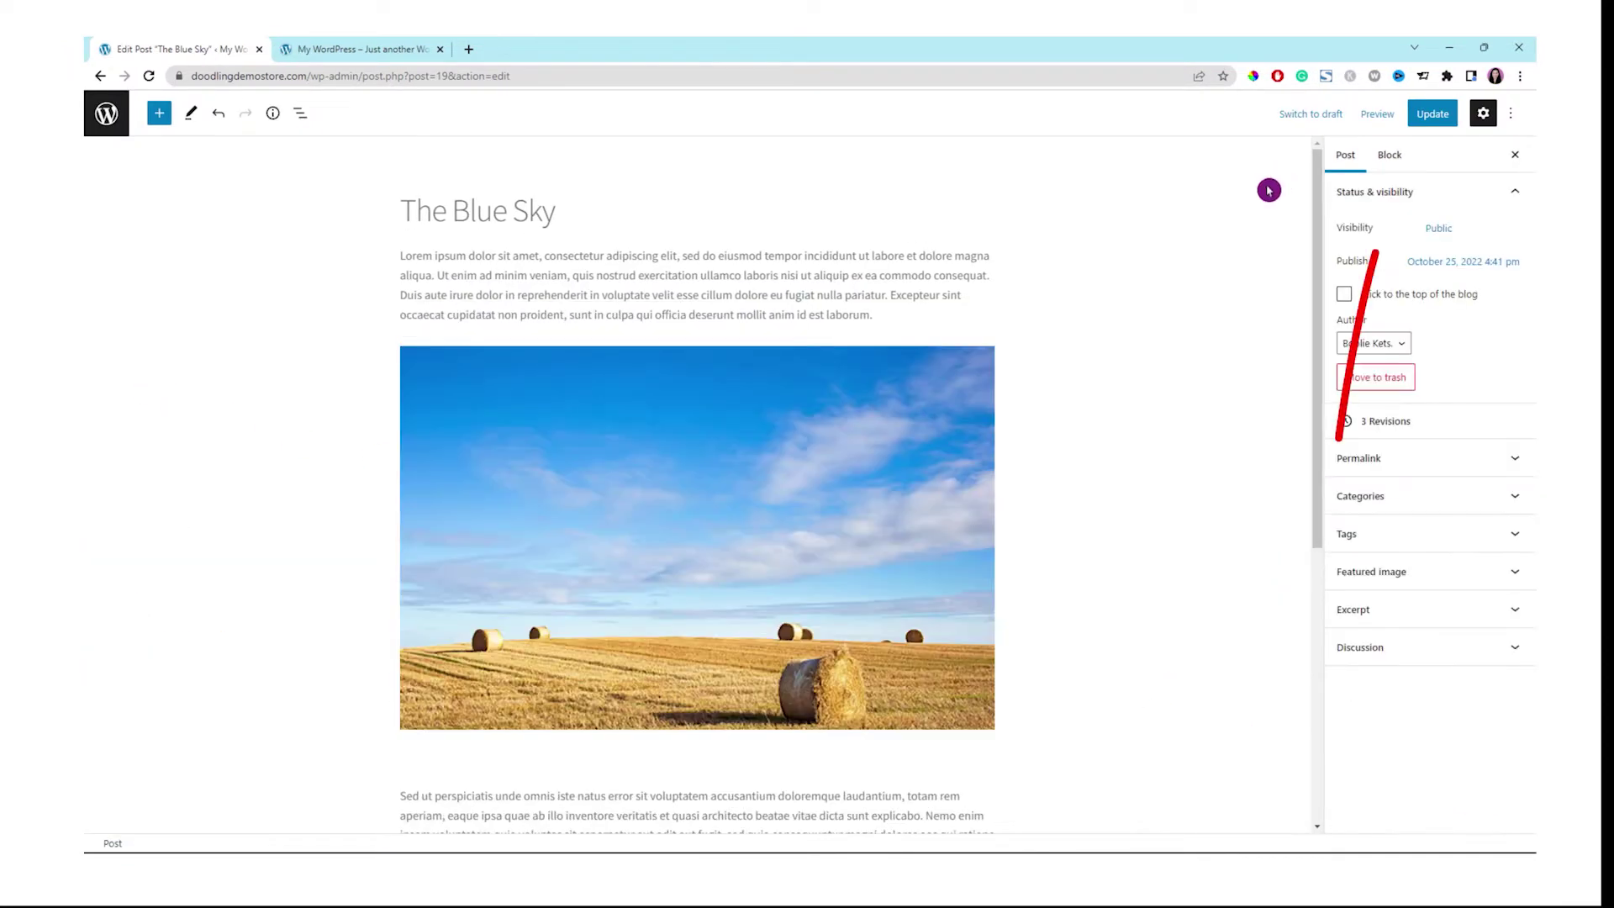
left_click(1433, 114)
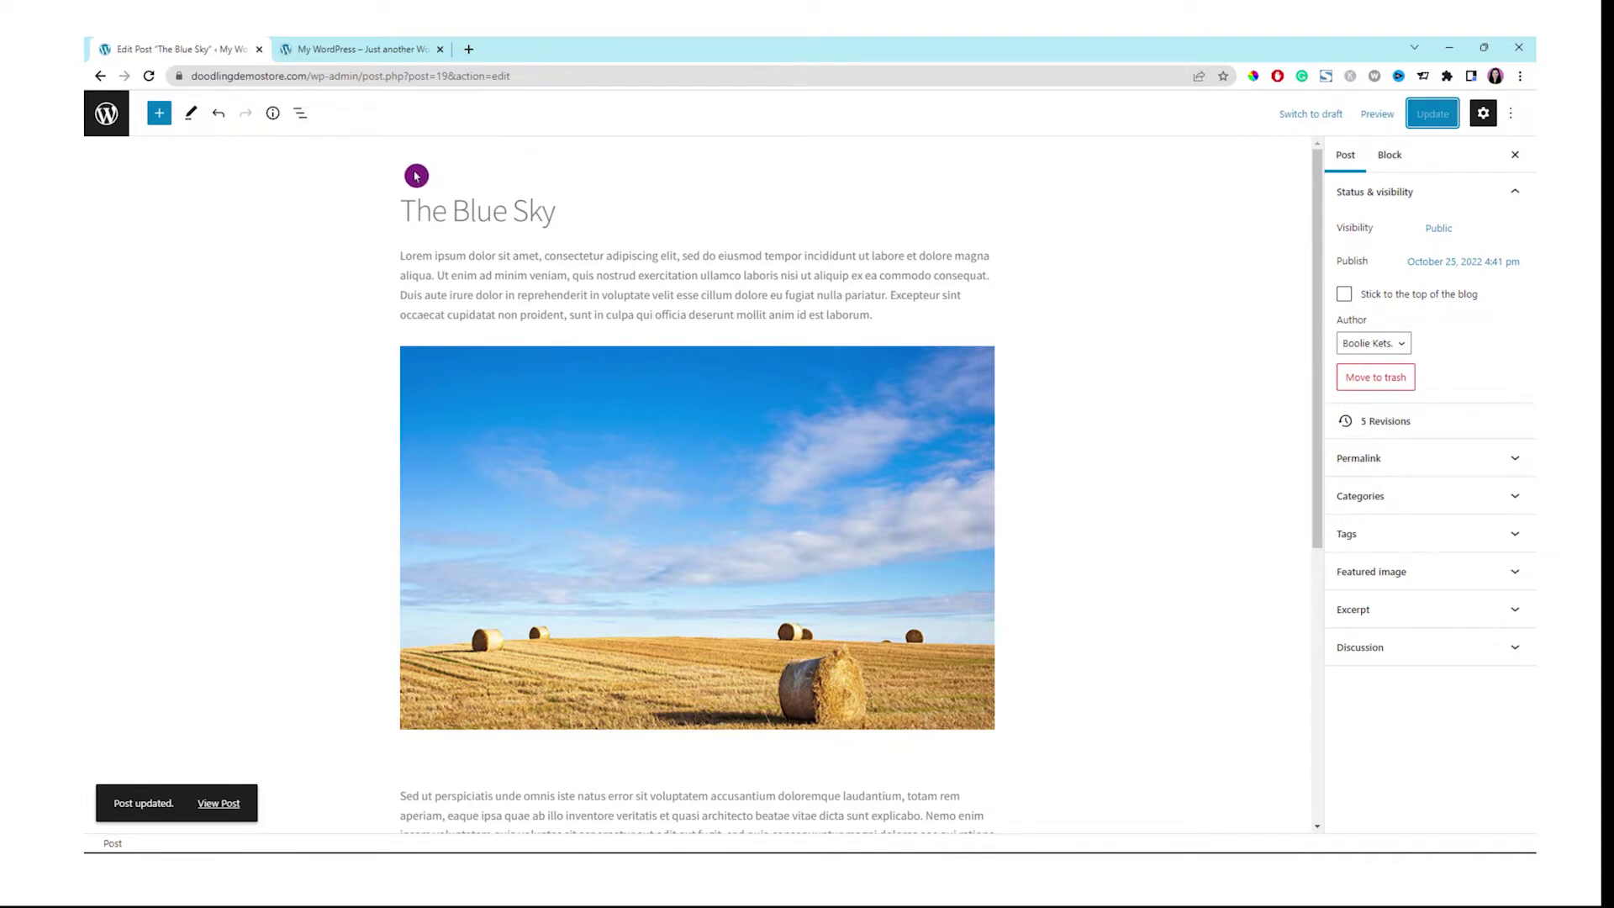
left_click(363, 48)
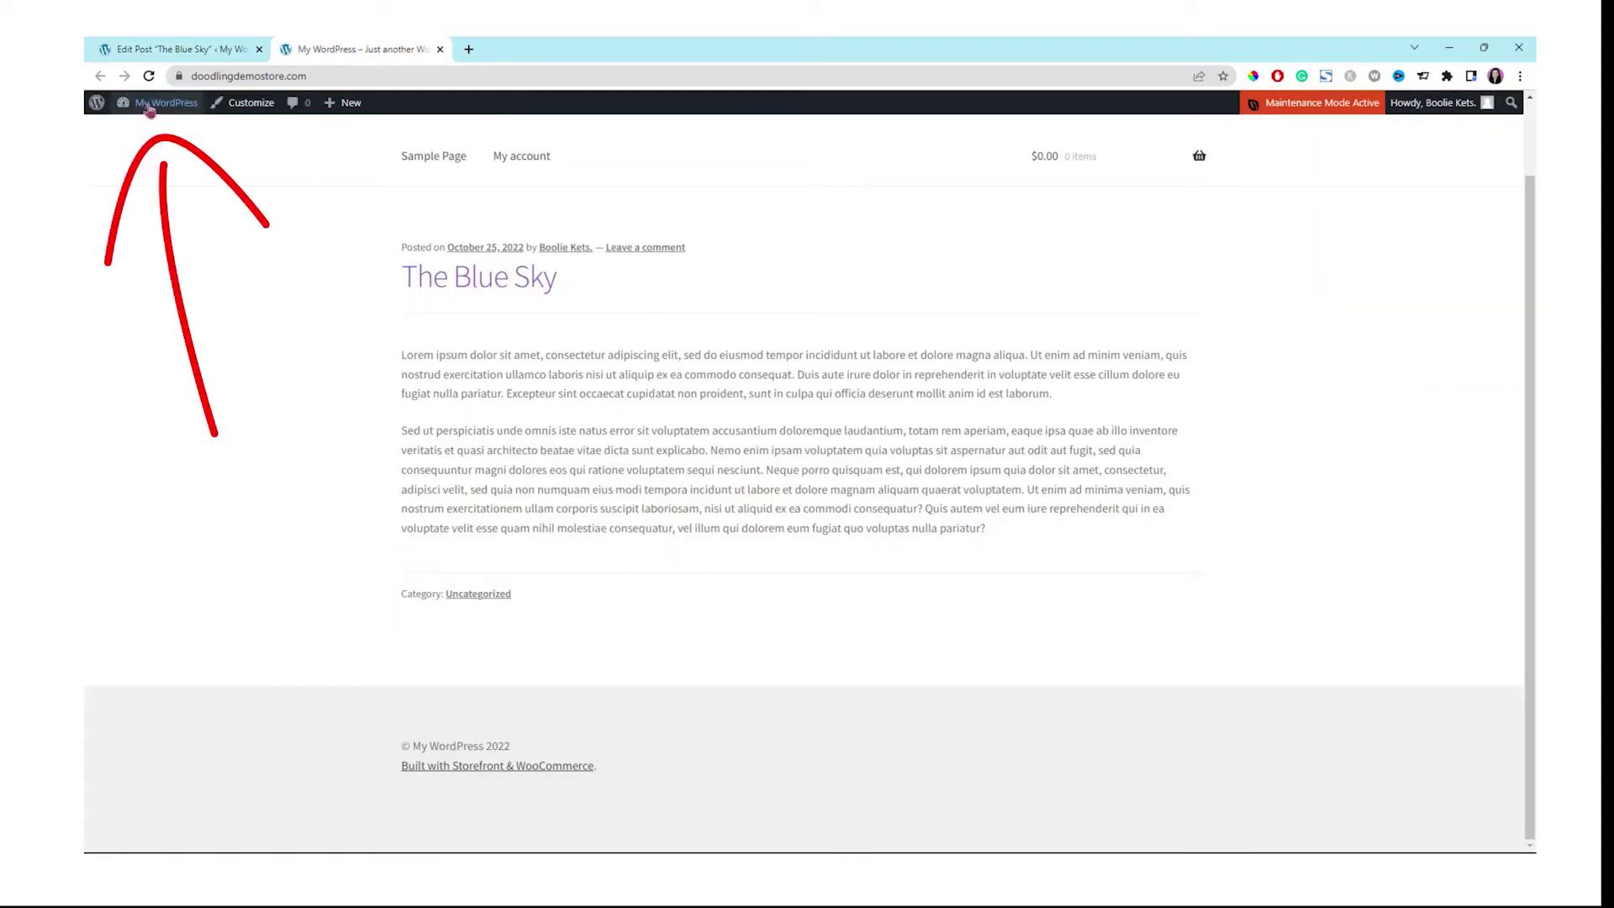
left_click(148, 76)
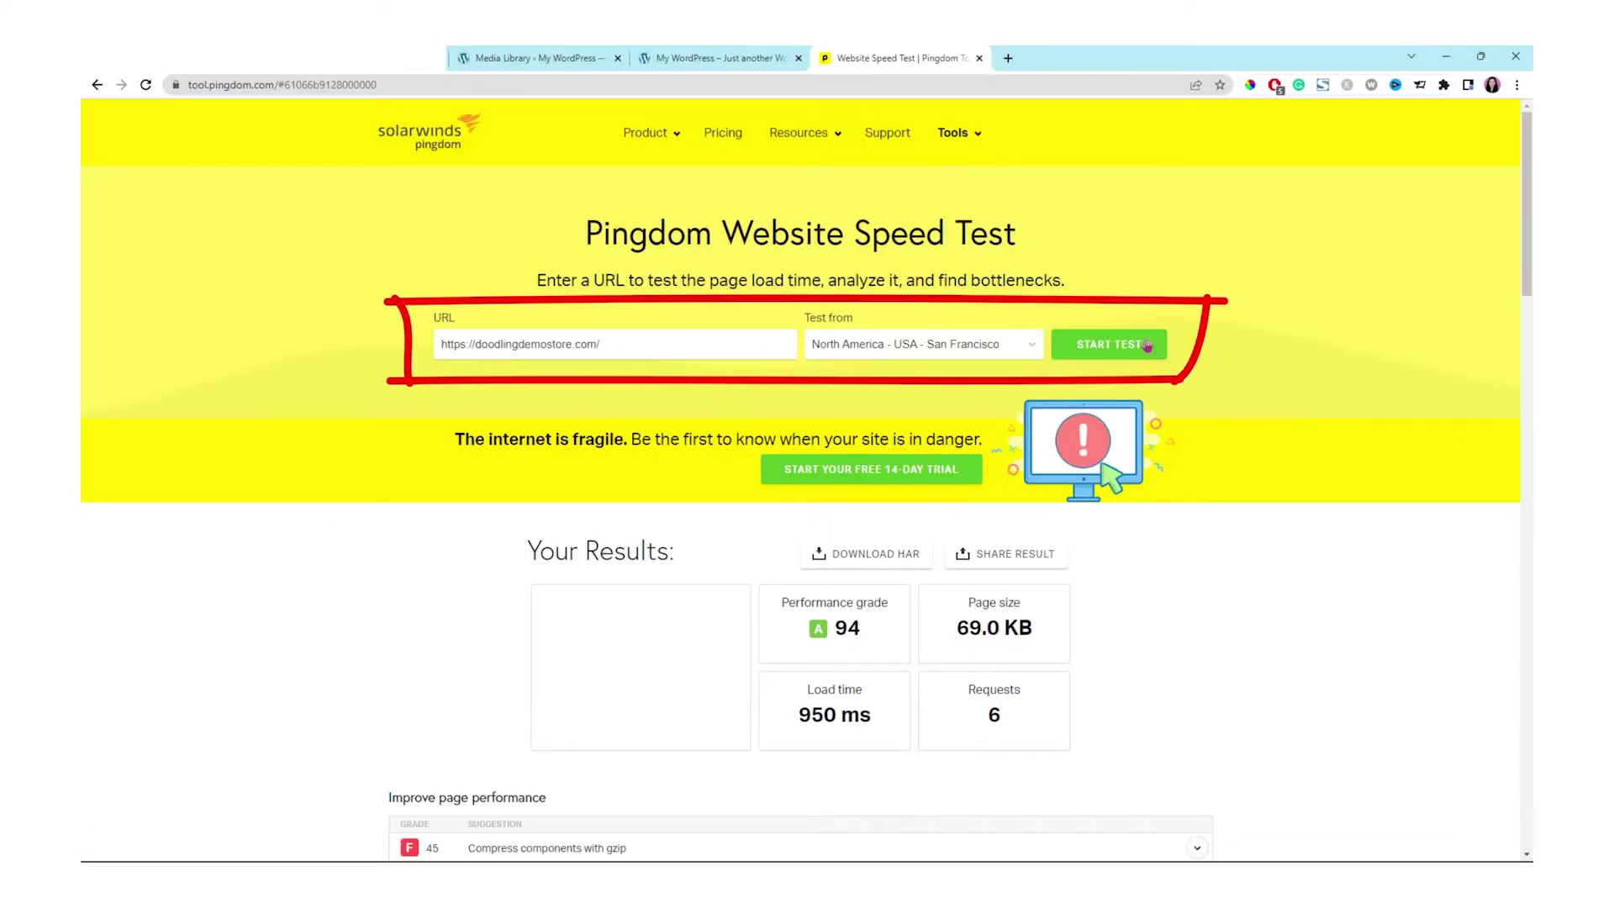
left_click(1111, 345)
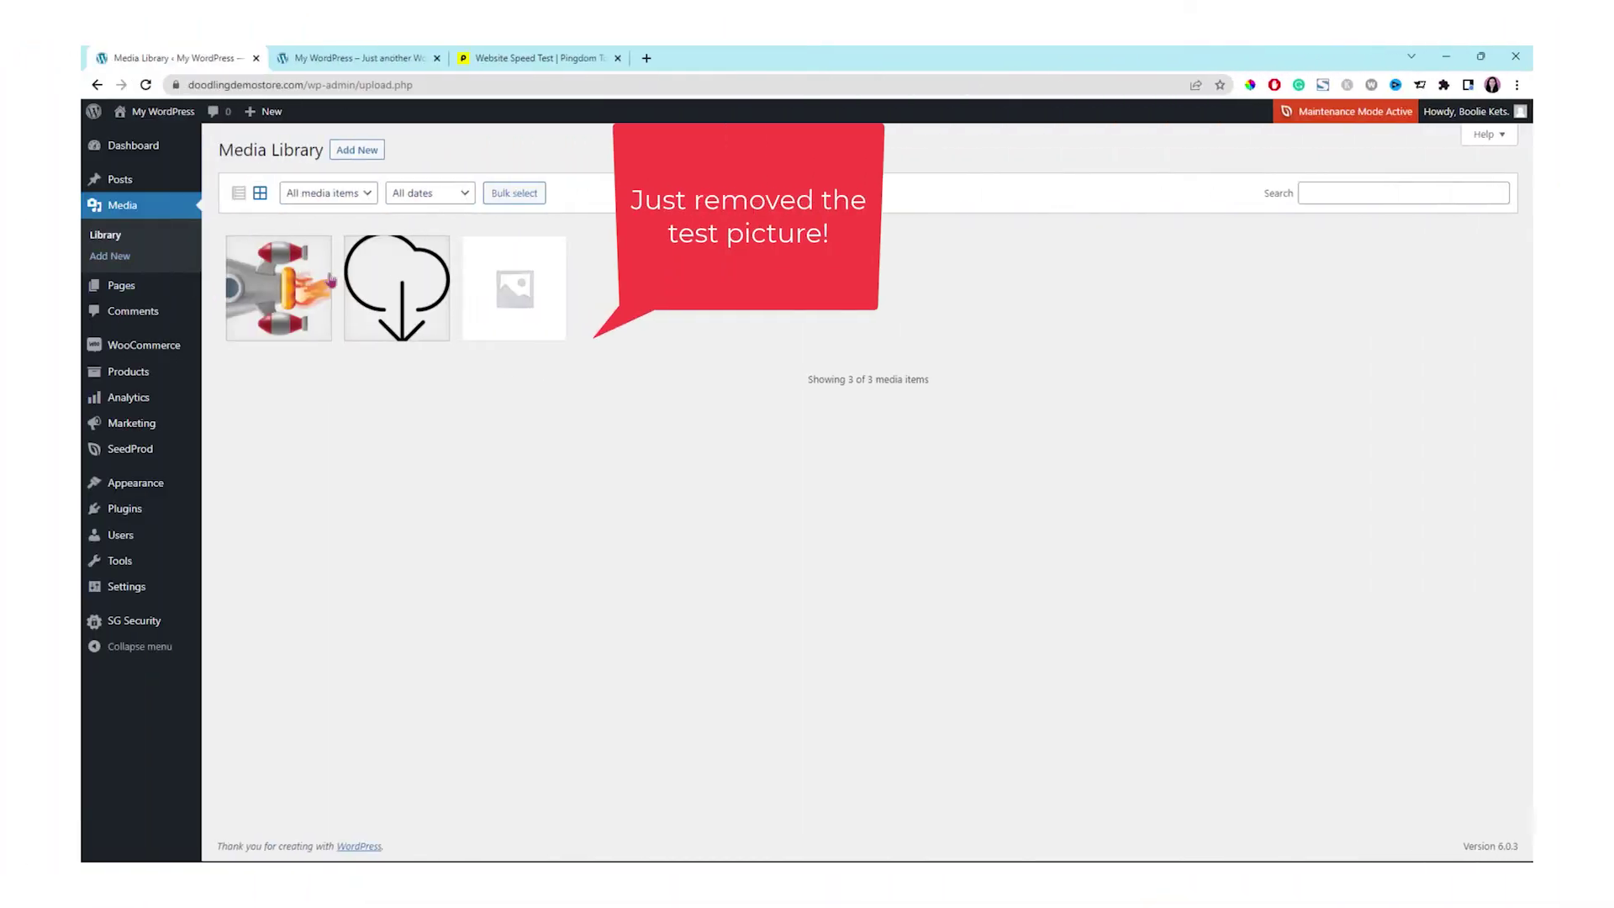
Step: Reload the Media Library and the live post to confirm the test picture is gone
left_click(147, 86)
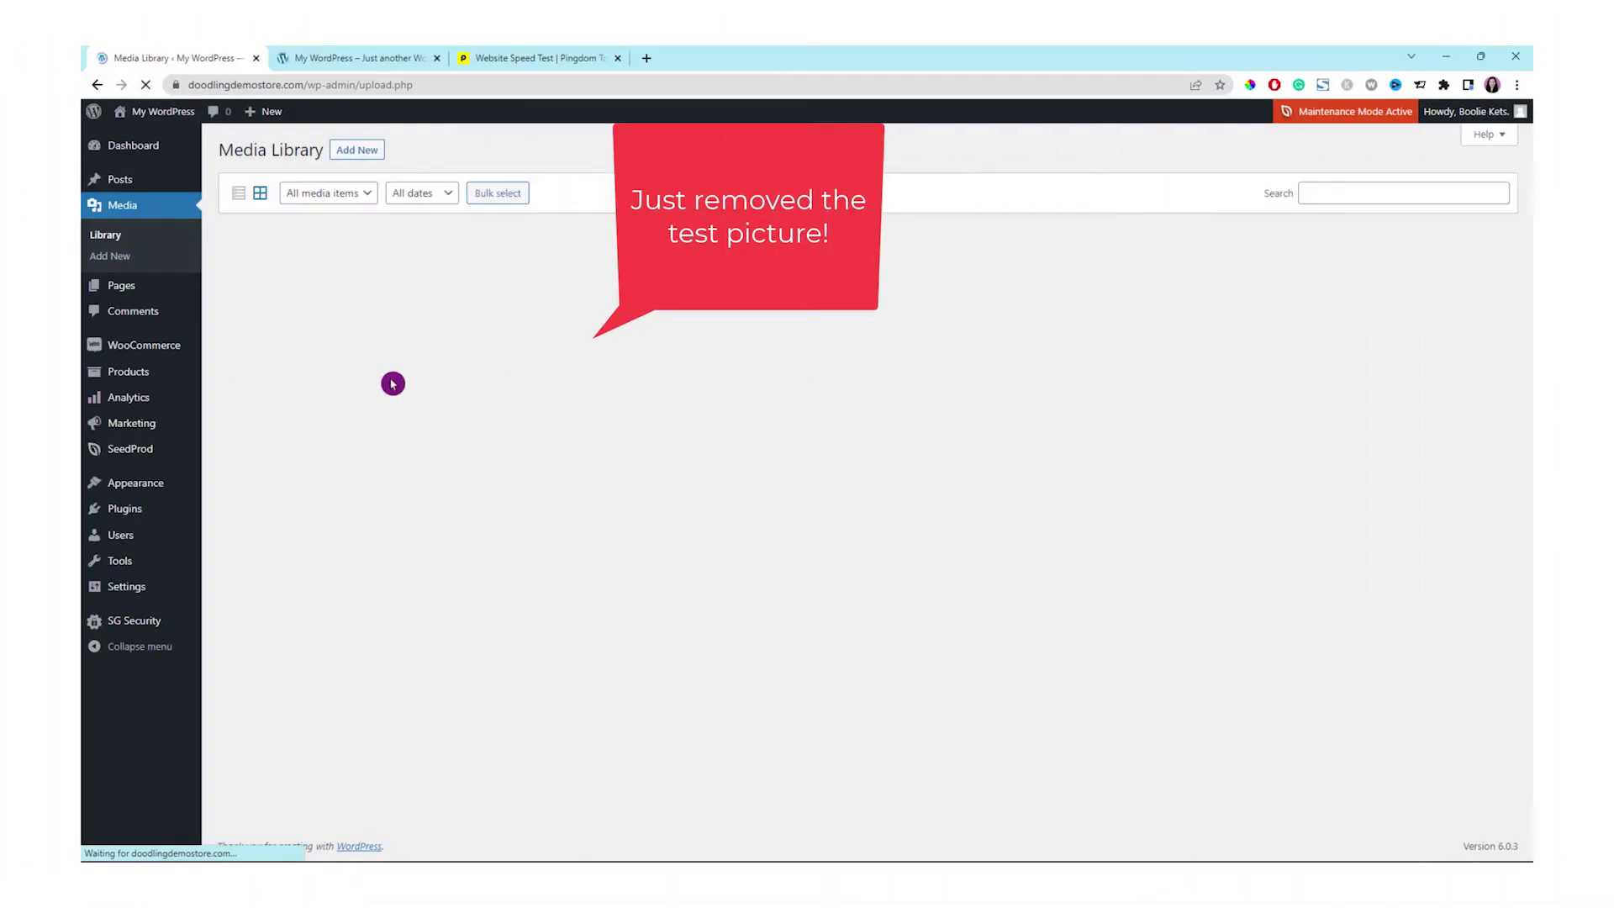
left_click(349, 66)
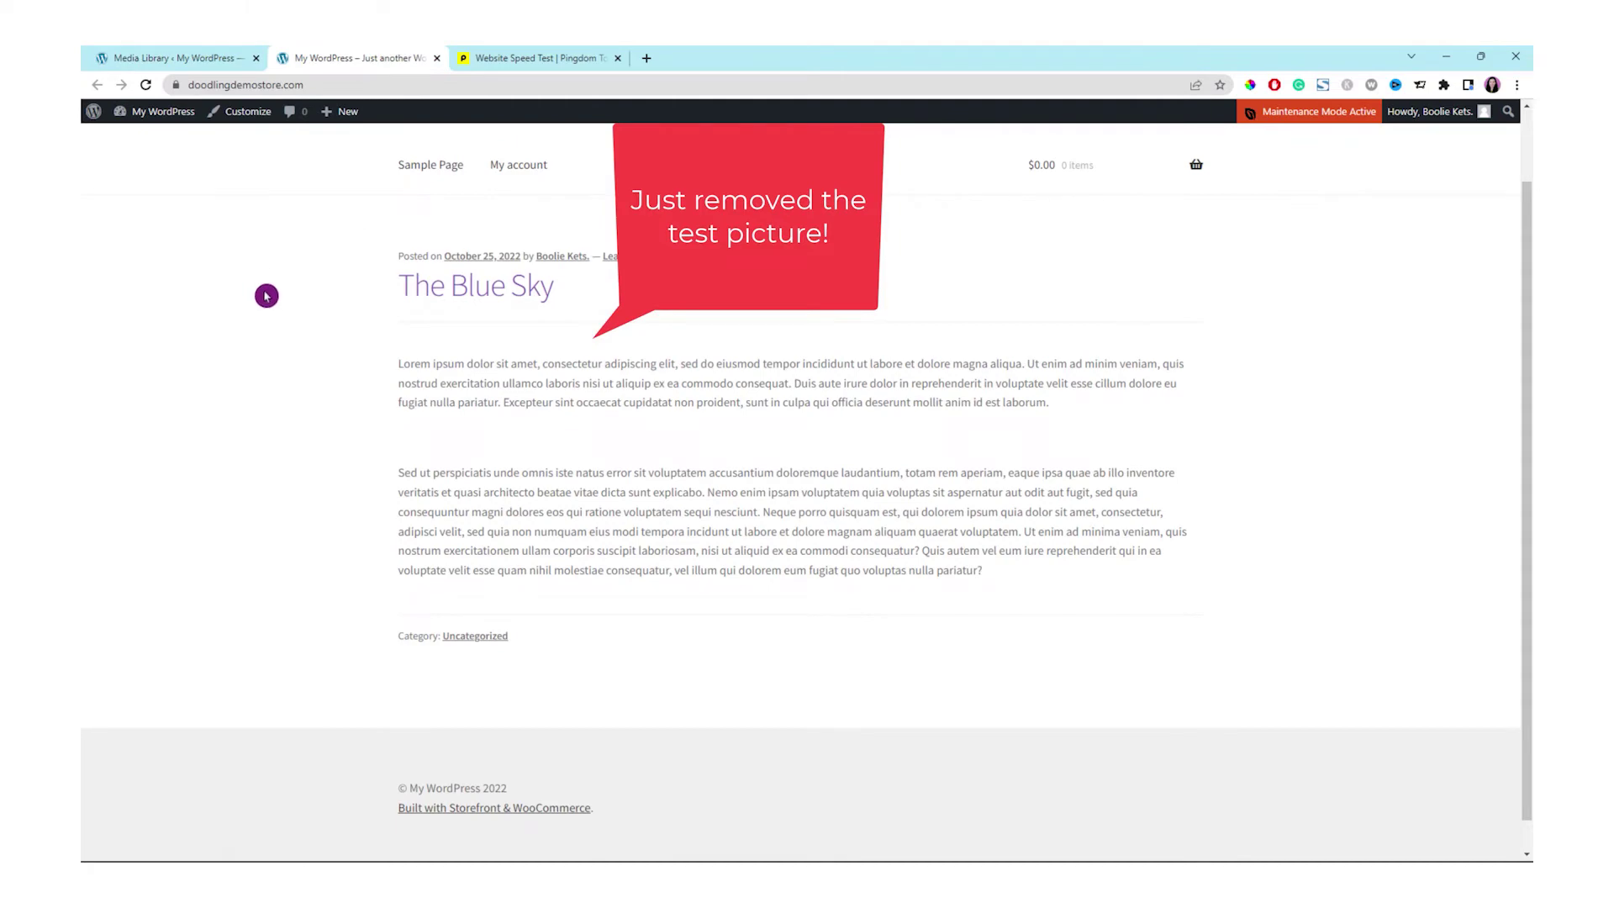
left_click(149, 85)
left_click(193, 58)
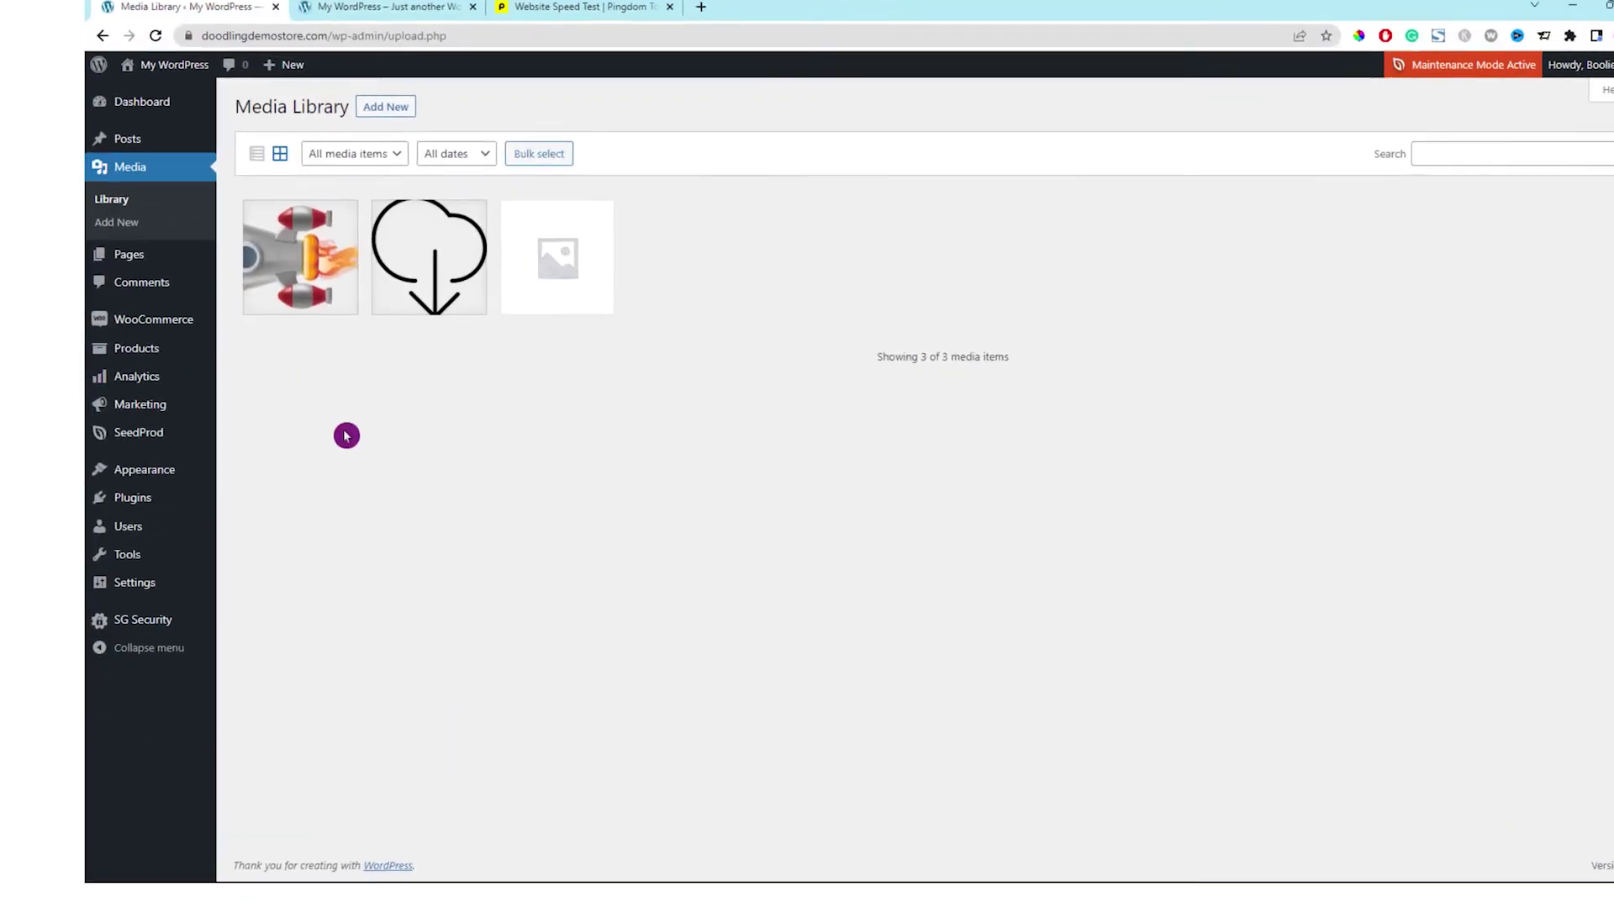
Step: Search Plugins > Add New for 'smush', then install and activate the Smush plugin
mouse_move(216, 380)
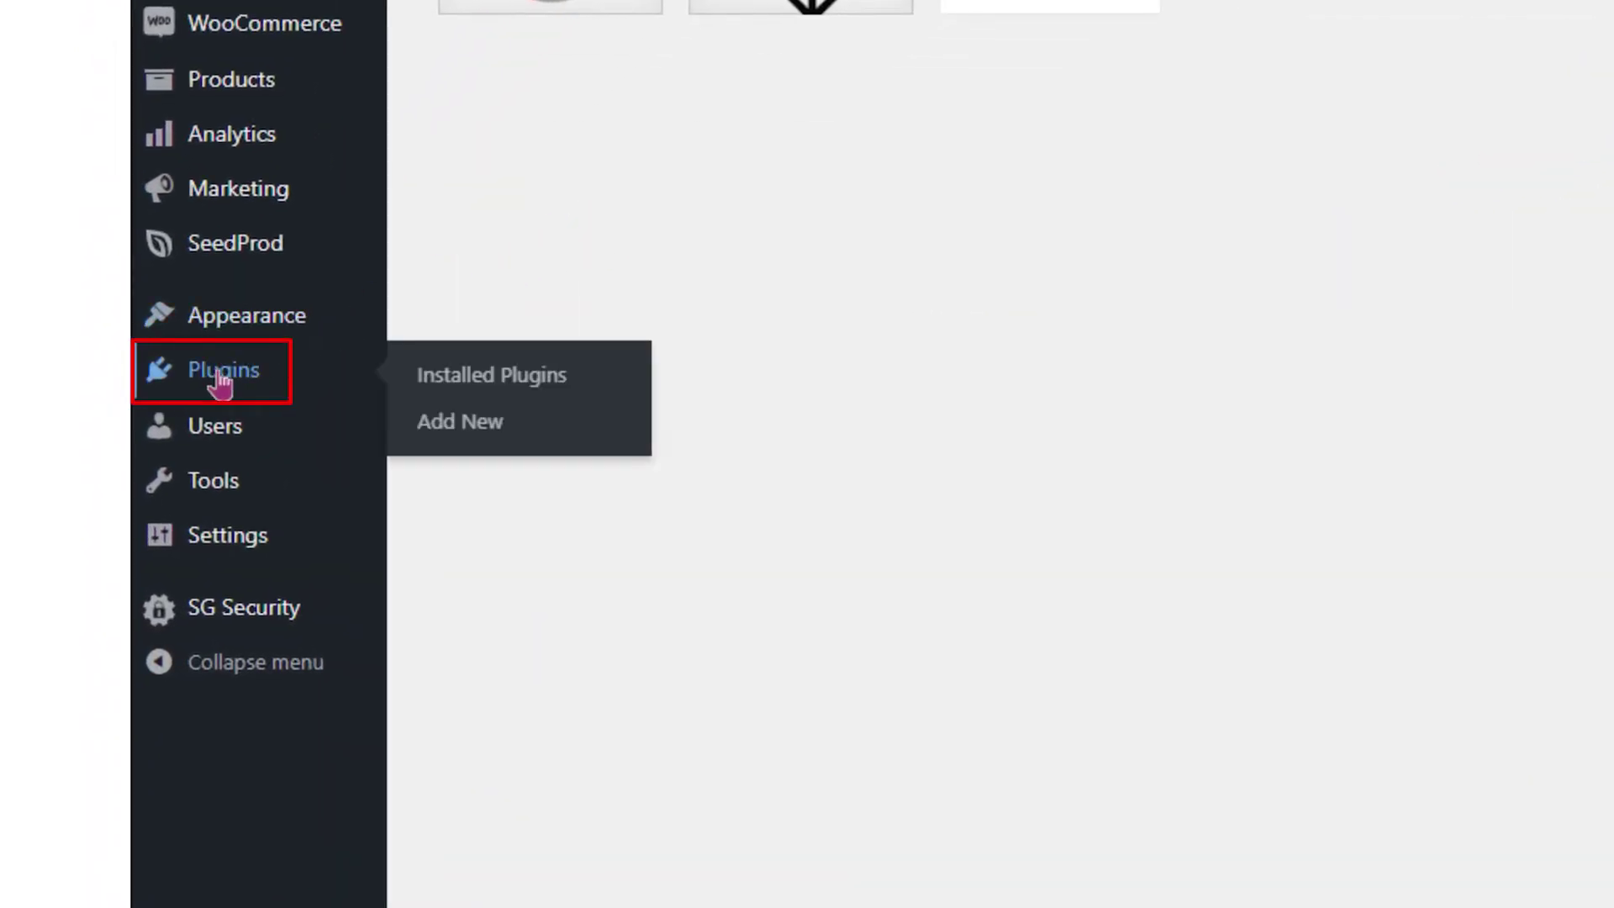
left_click(220, 383)
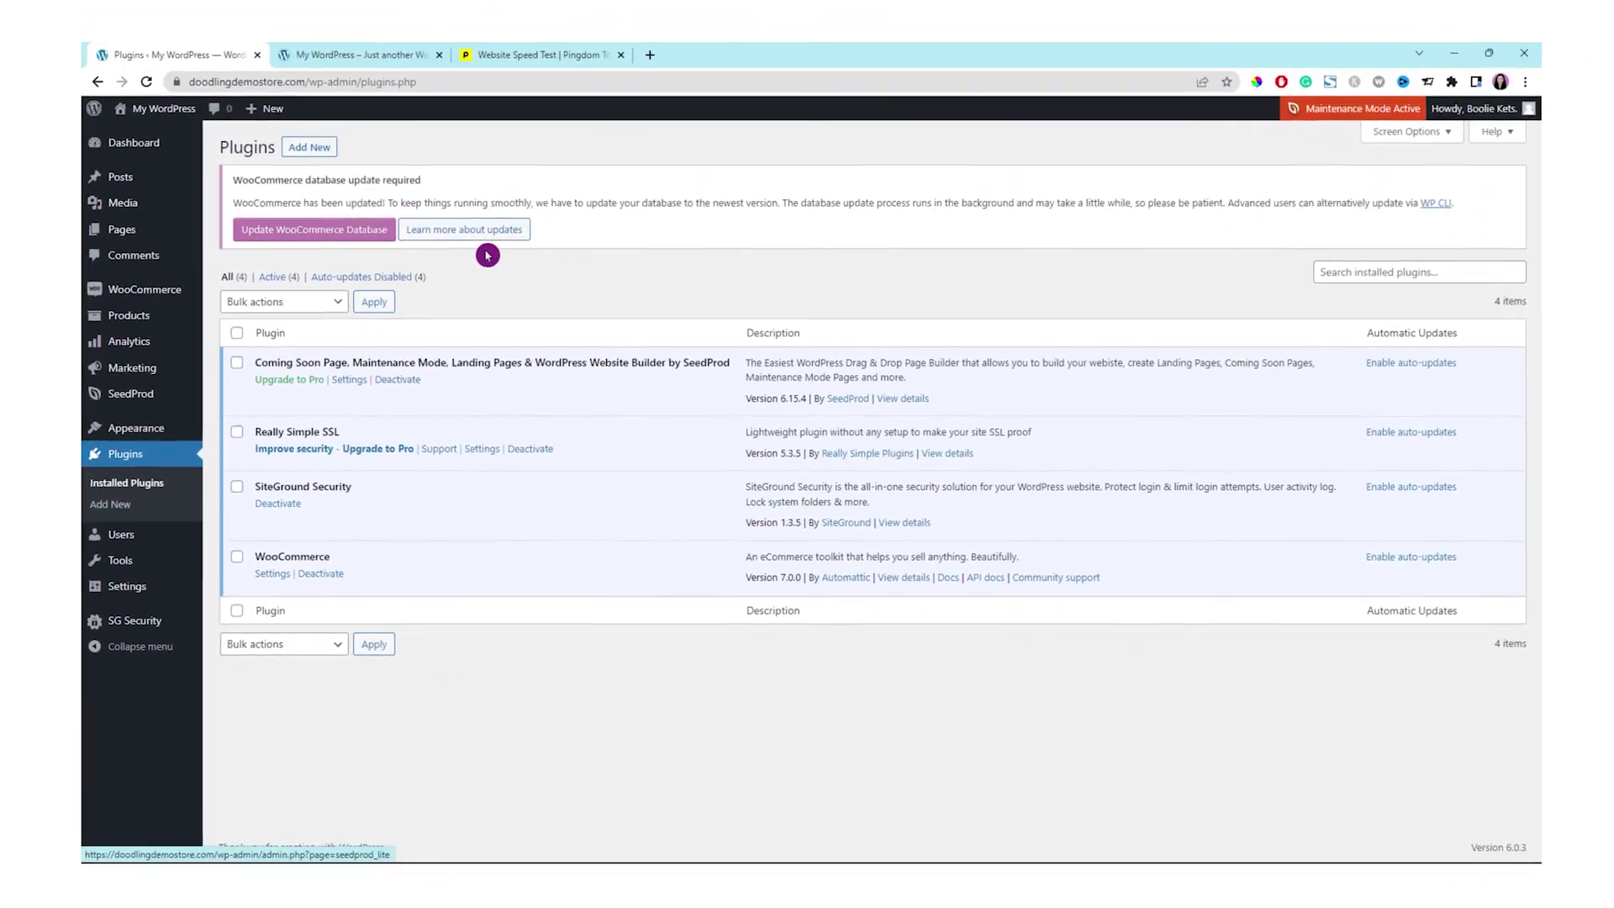
left_click(310, 153)
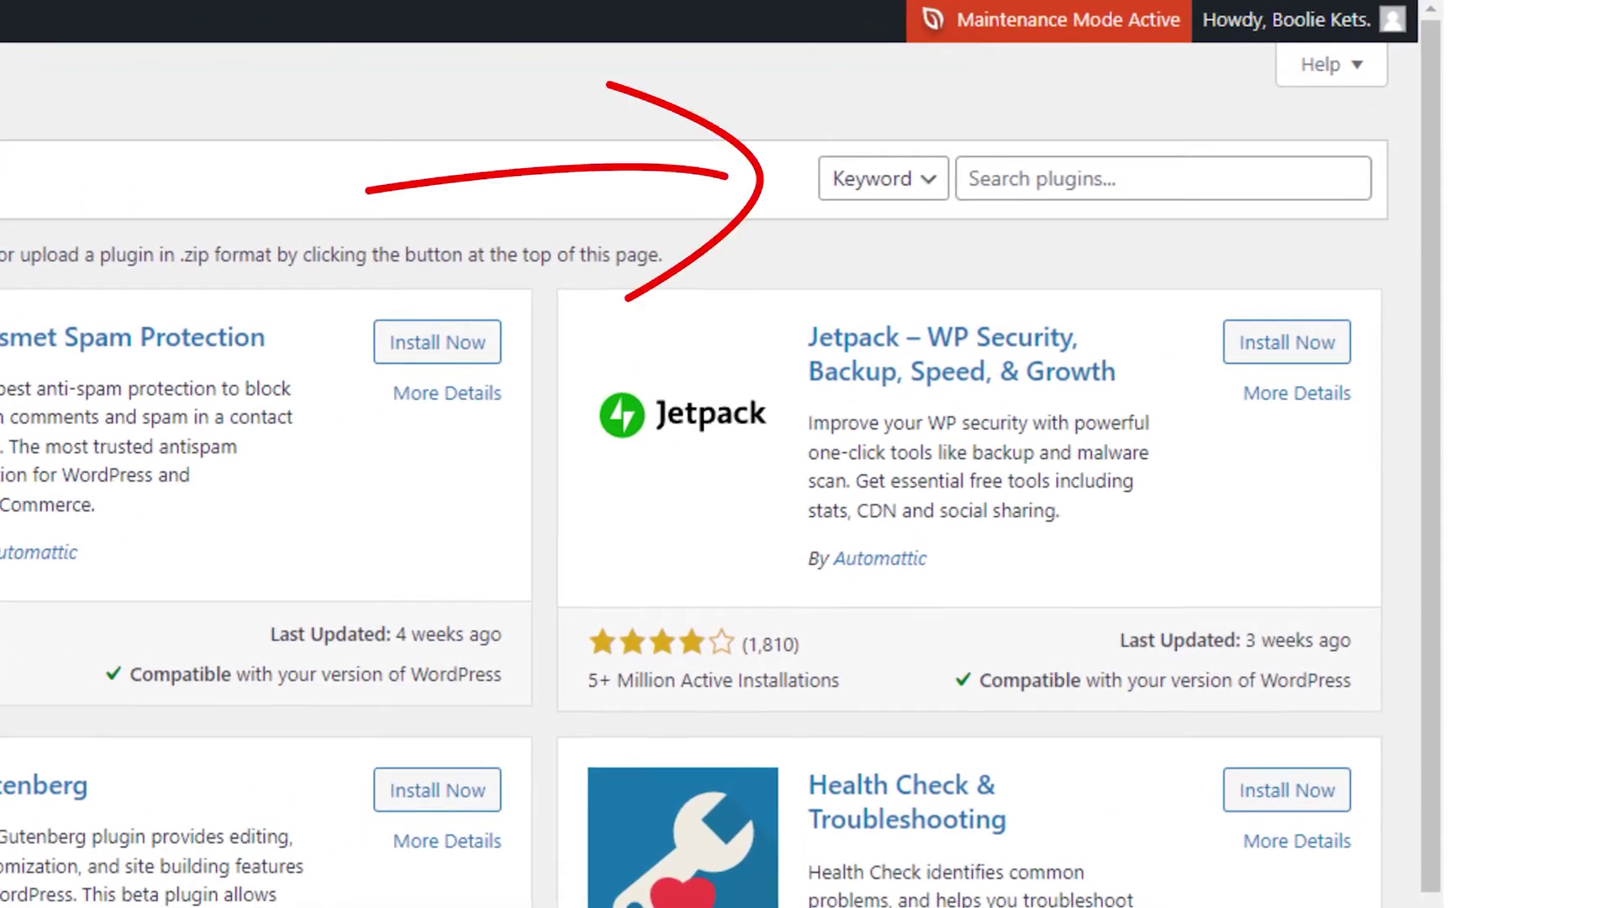
left_click(1047, 178)
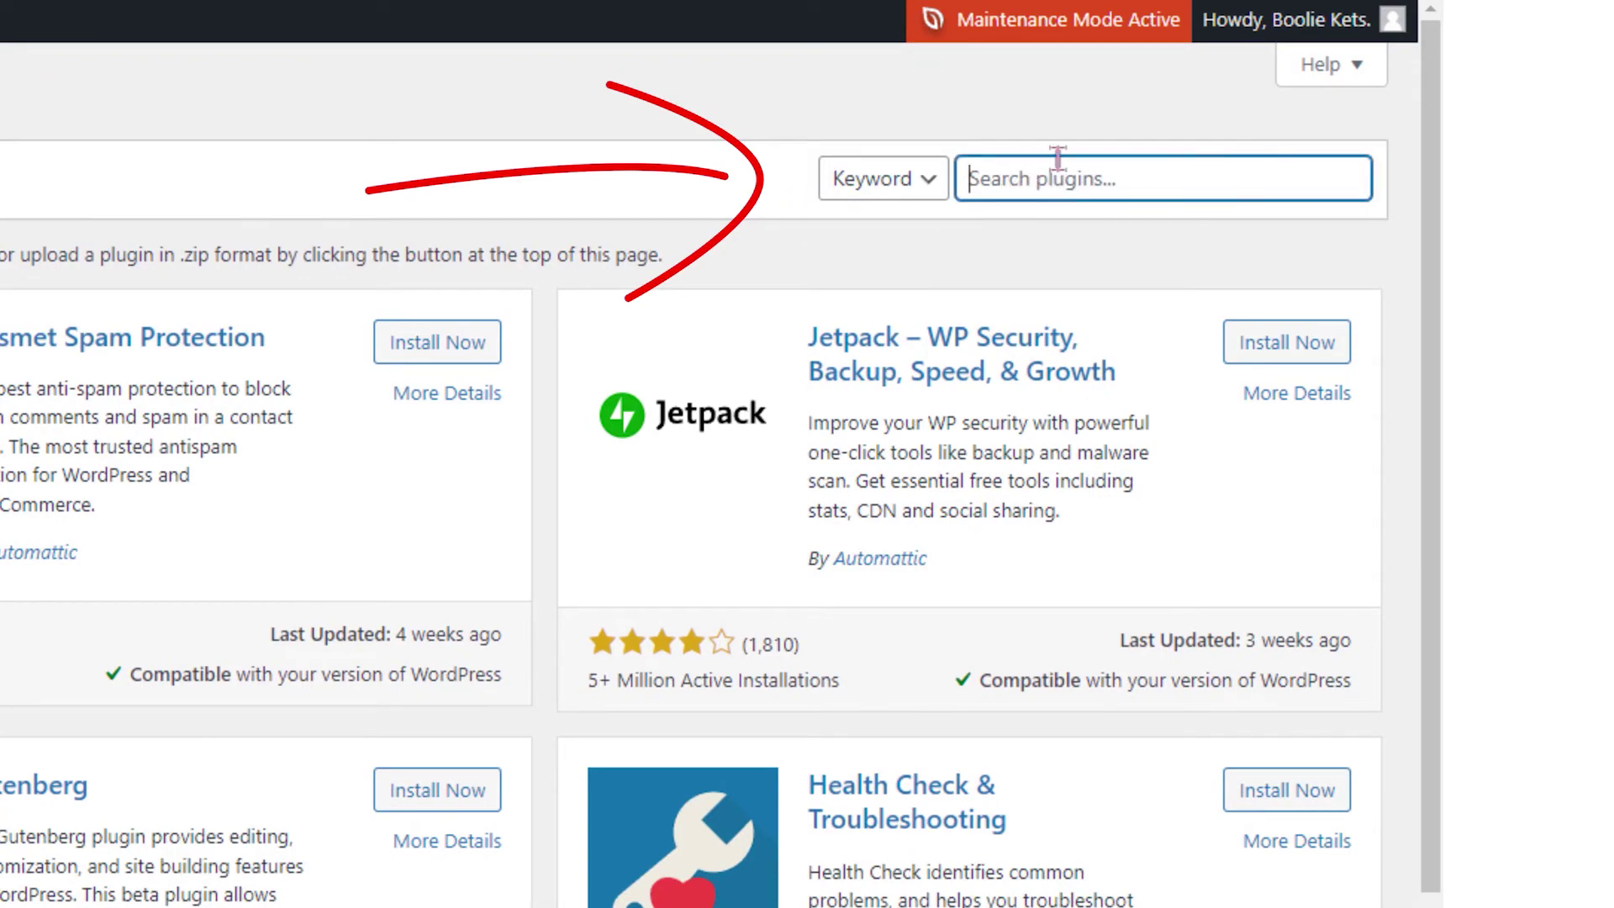
type("smush")
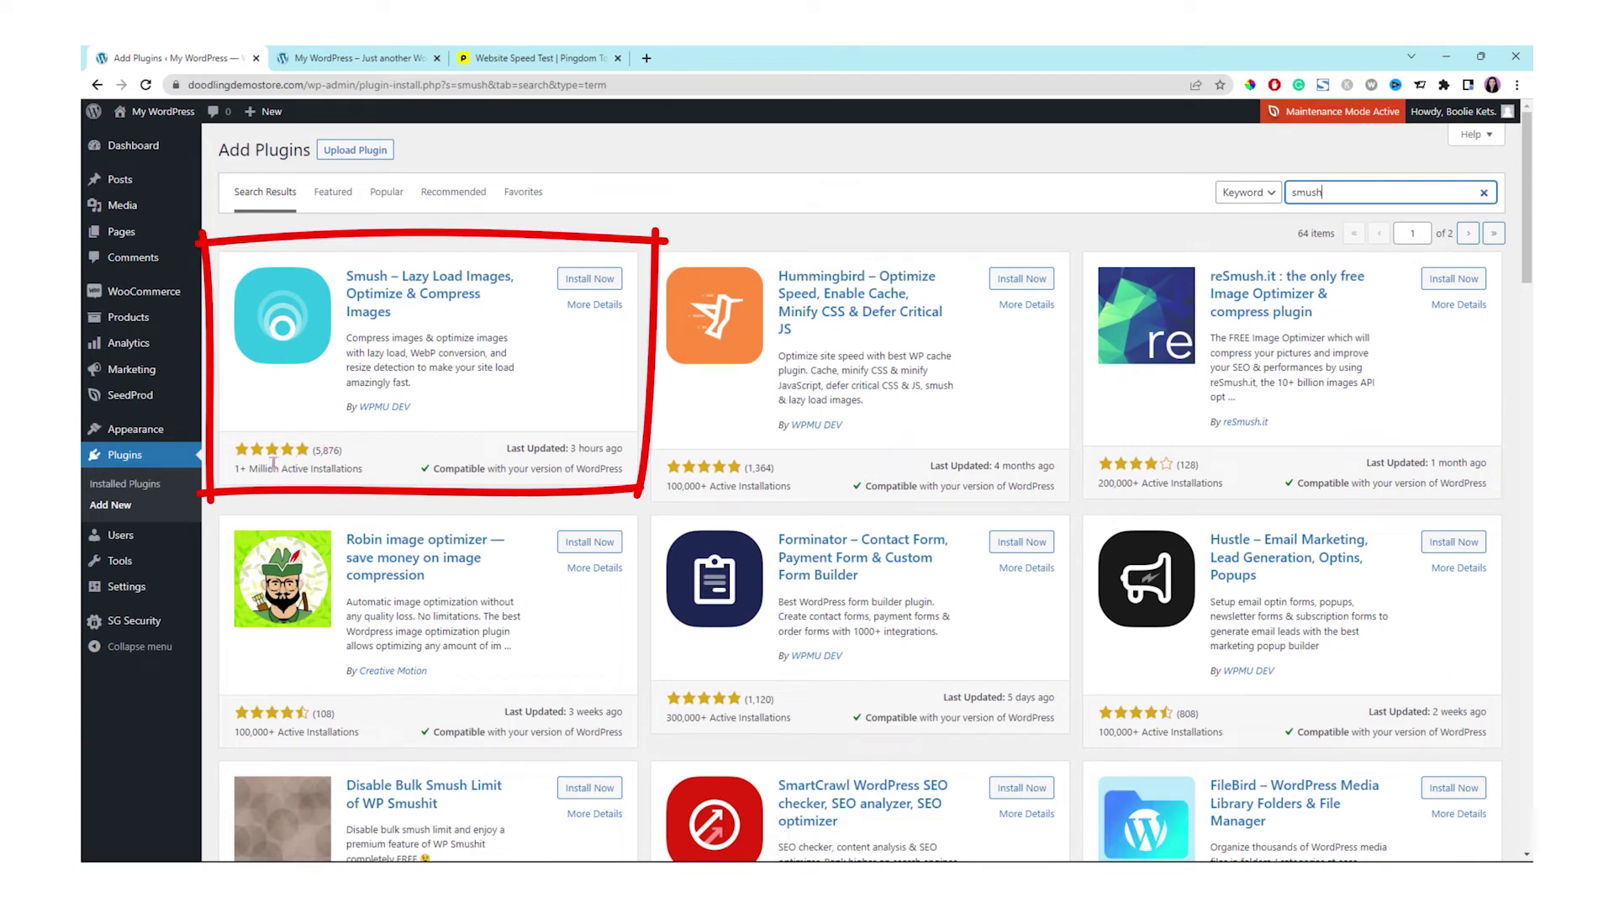
left_click(452, 431)
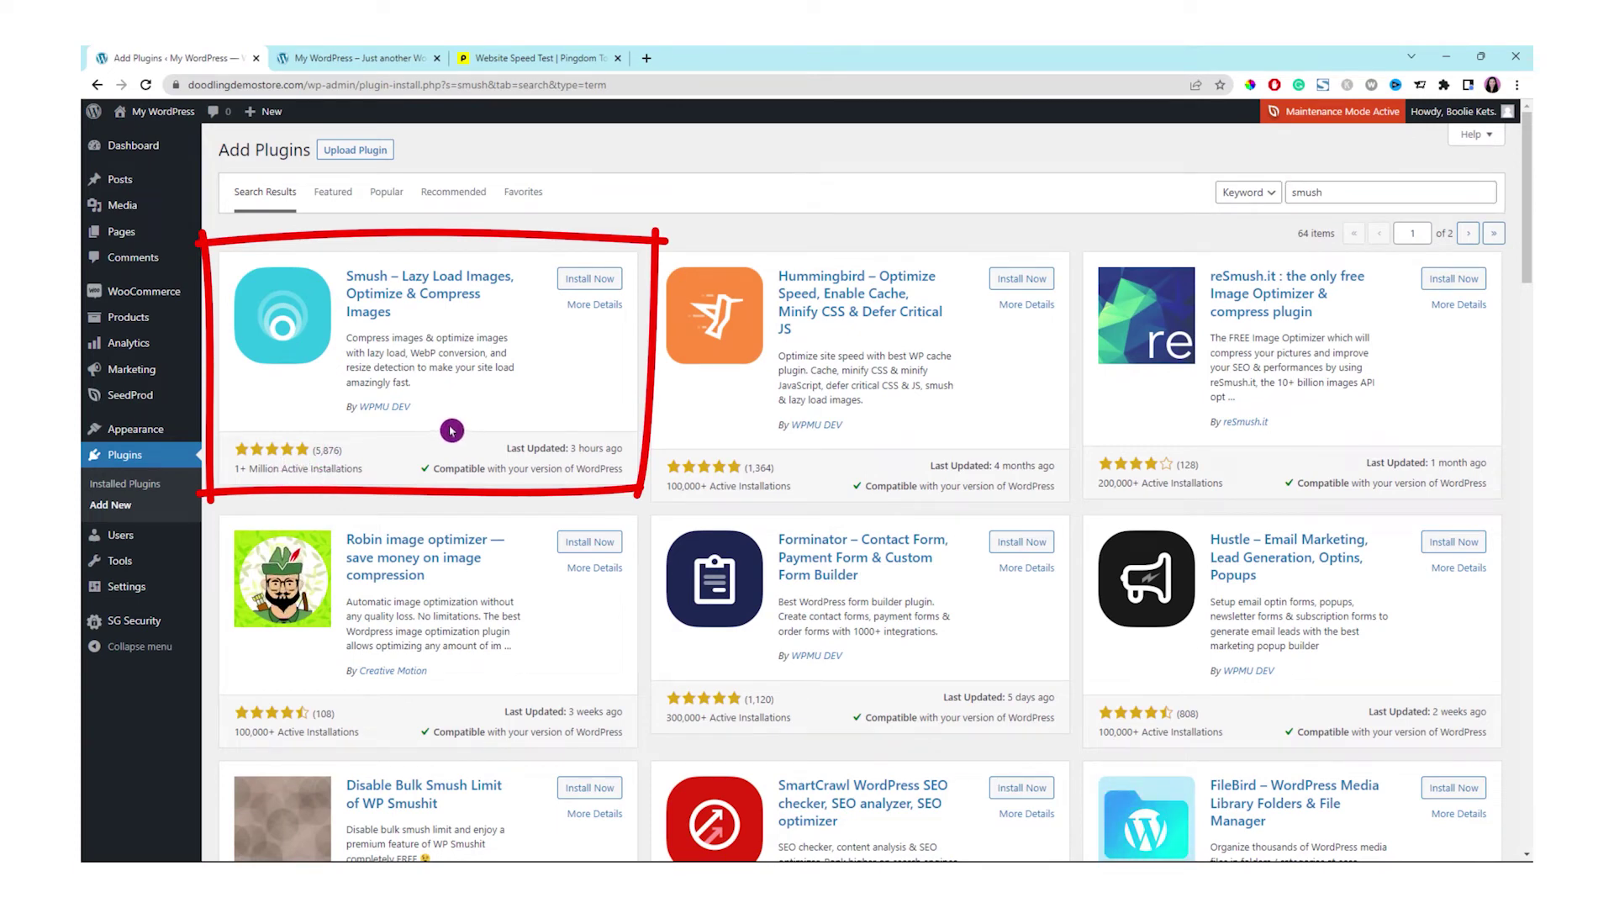
left_click(595, 280)
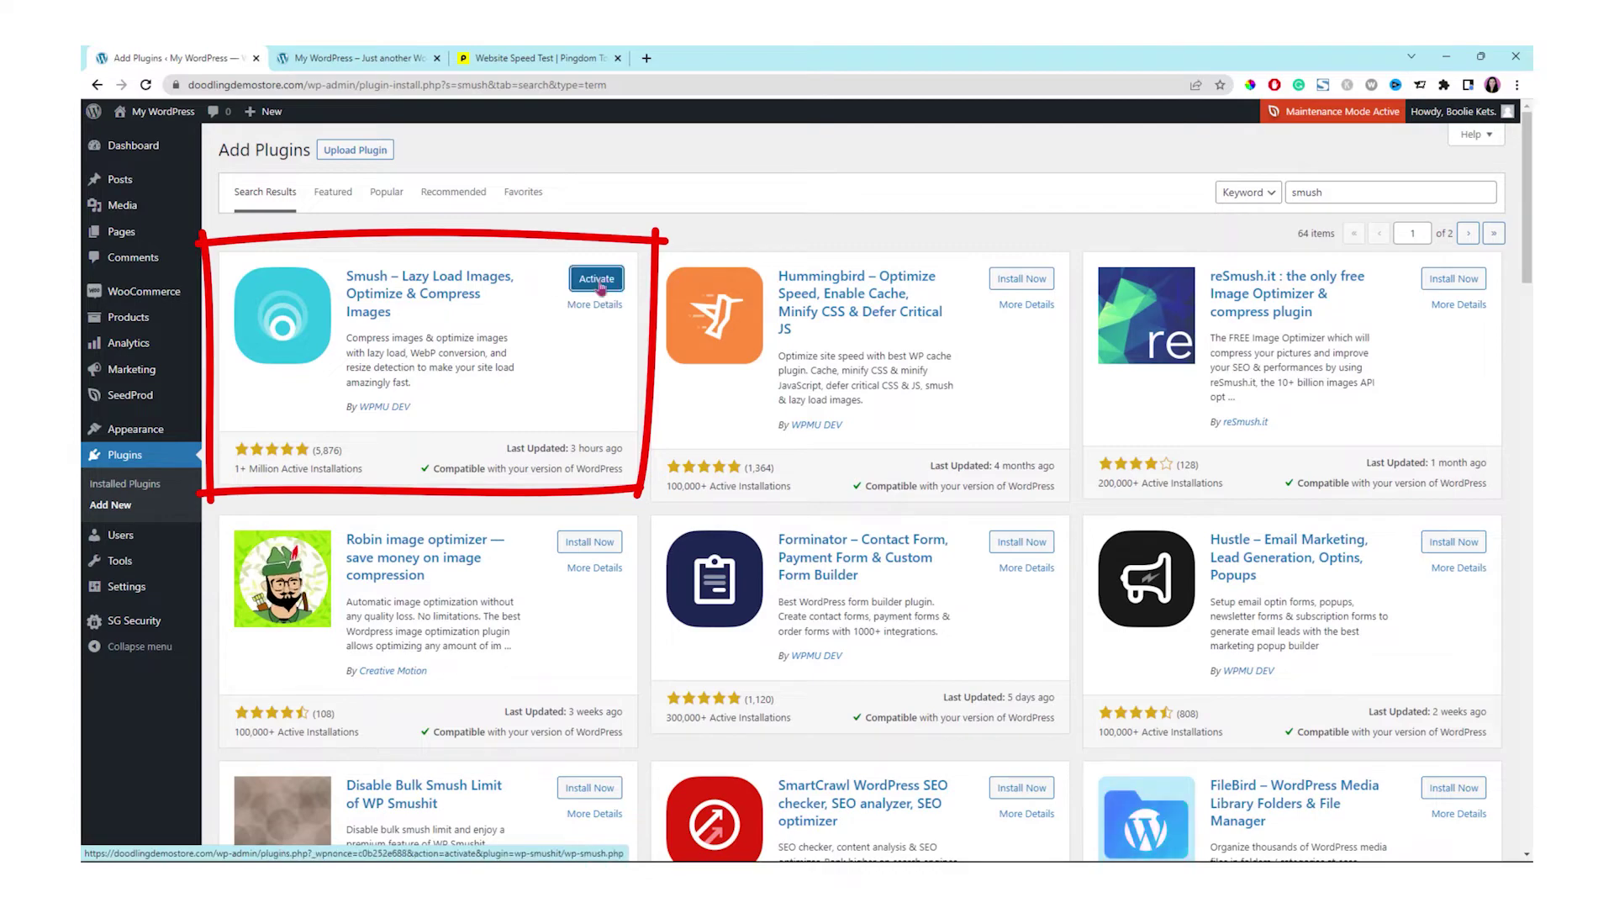
left_click(597, 280)
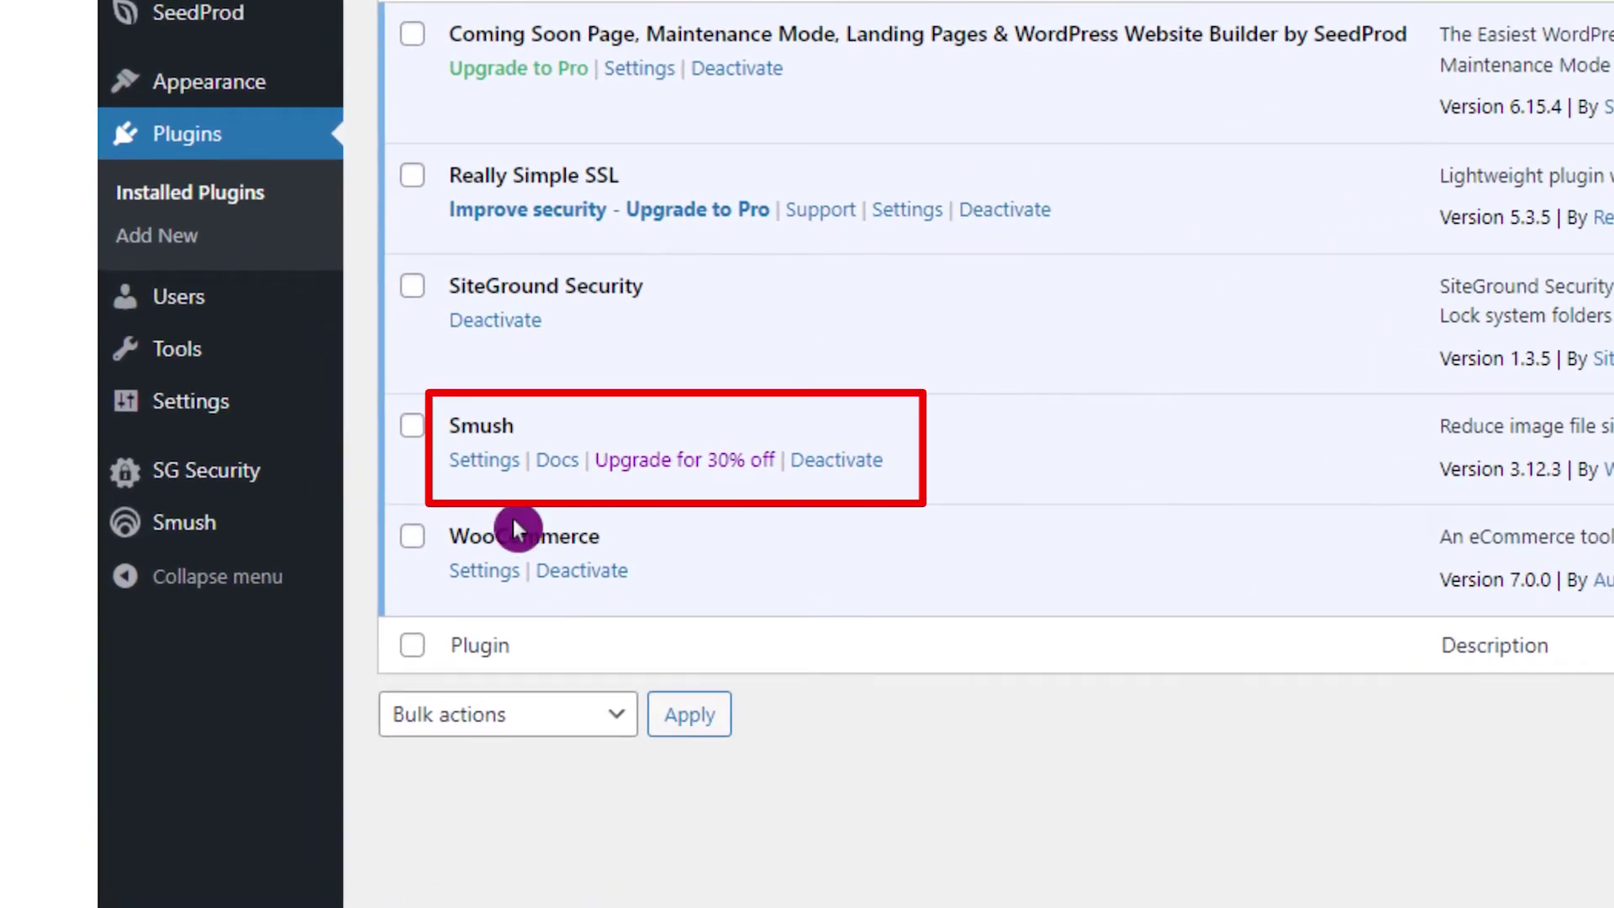
left_click(488, 461)
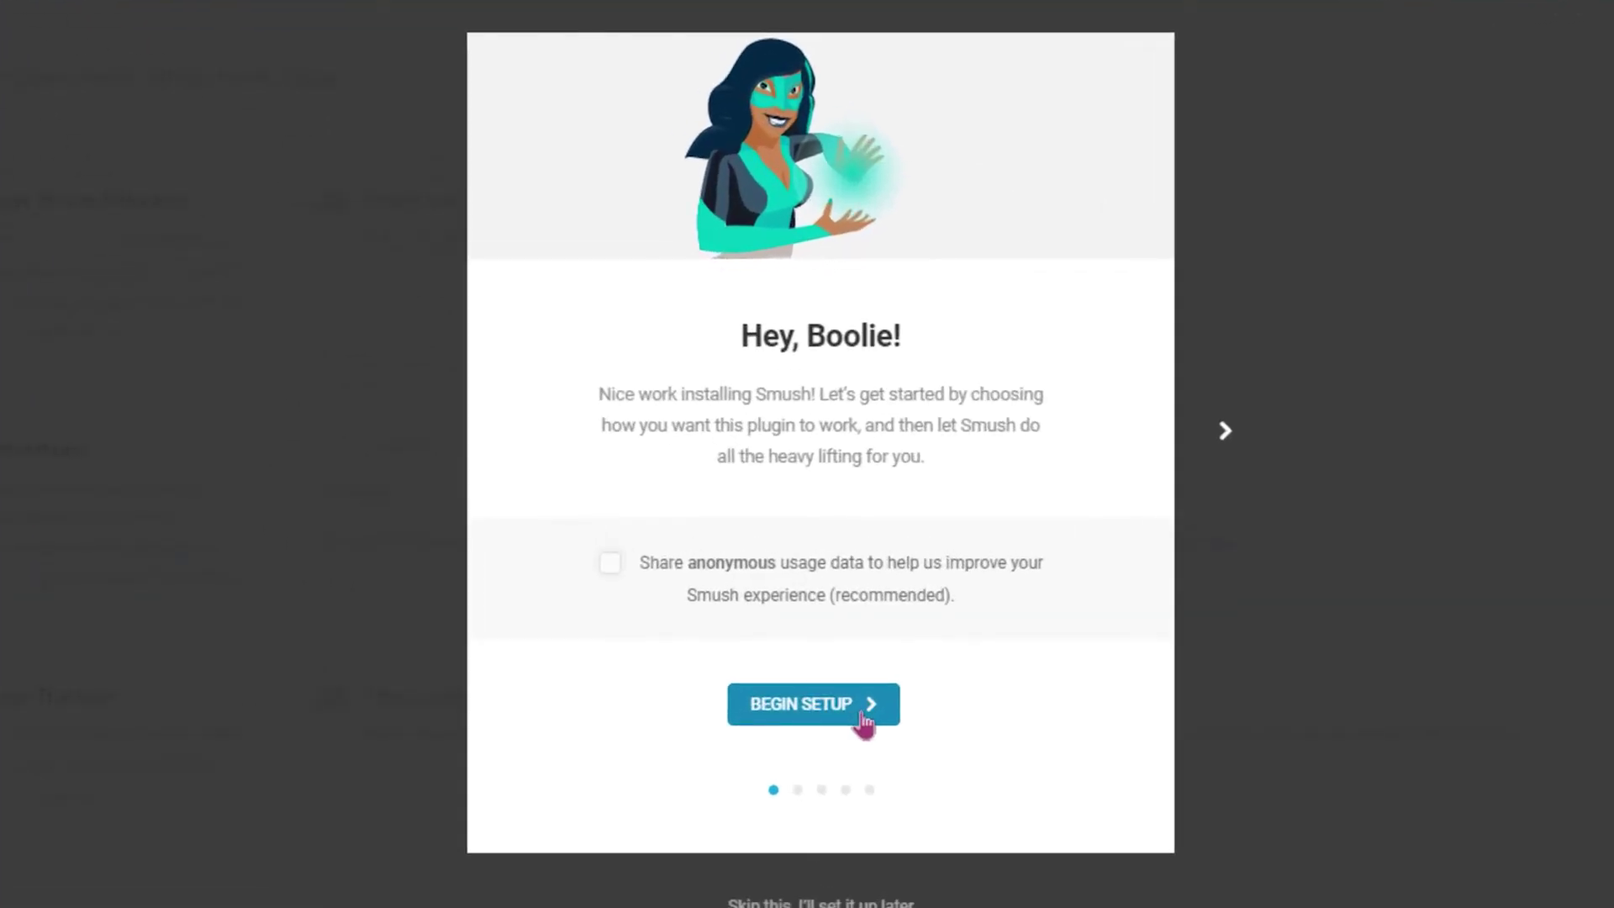
Step: Finish the Smush wizard with auto compression, multi-pass lossy, metadata stripping and lazy loading on
left_click(841, 621)
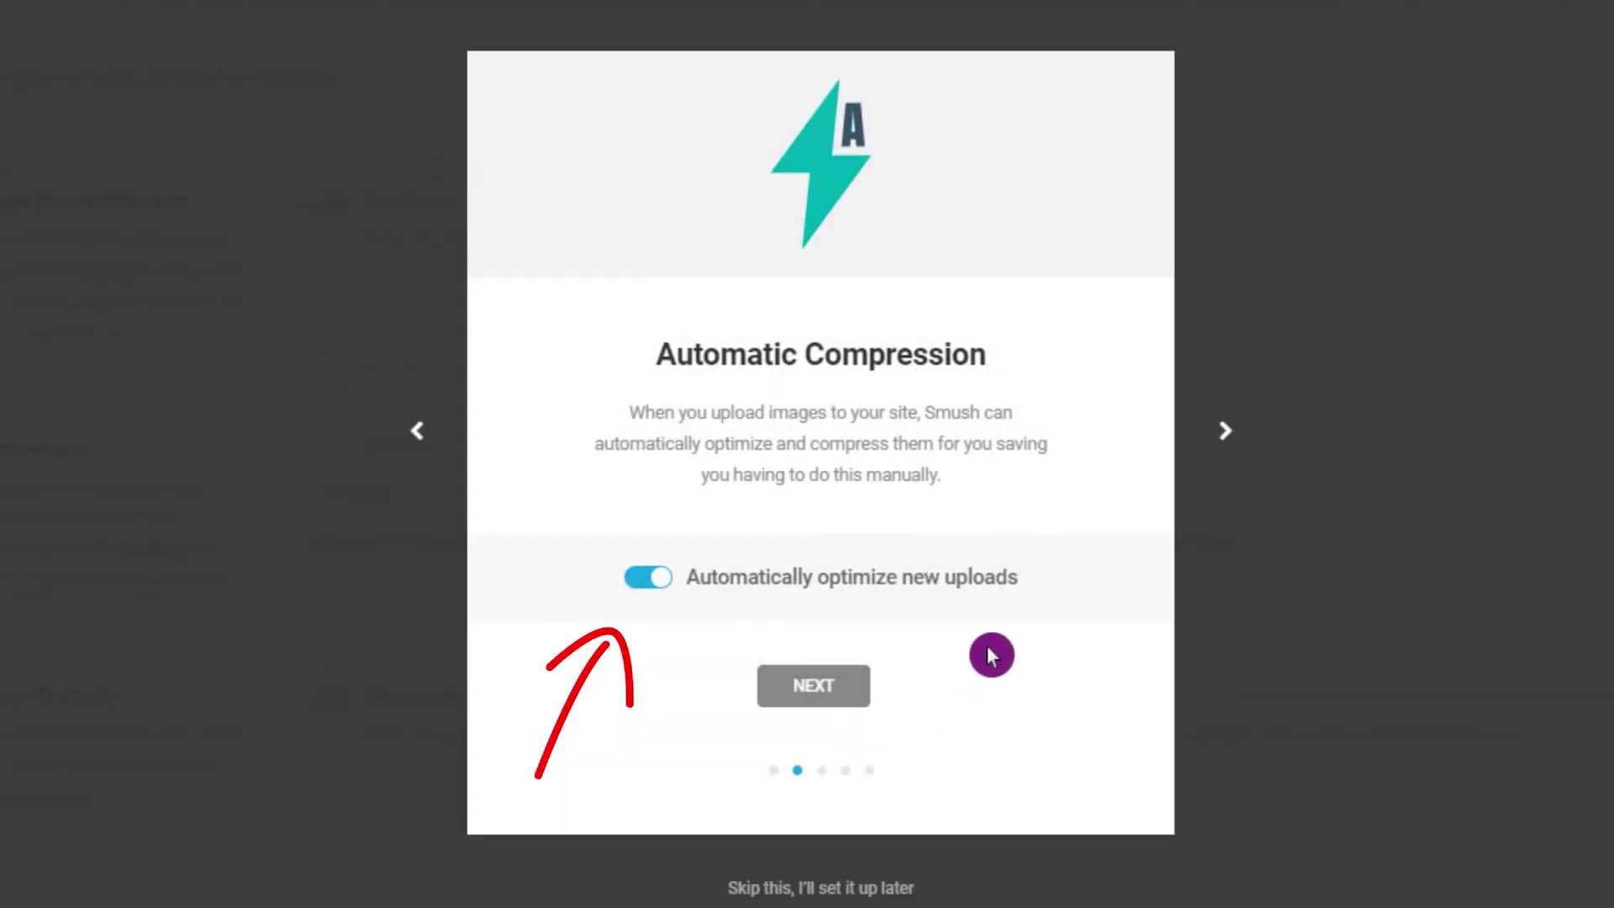
left_click(814, 686)
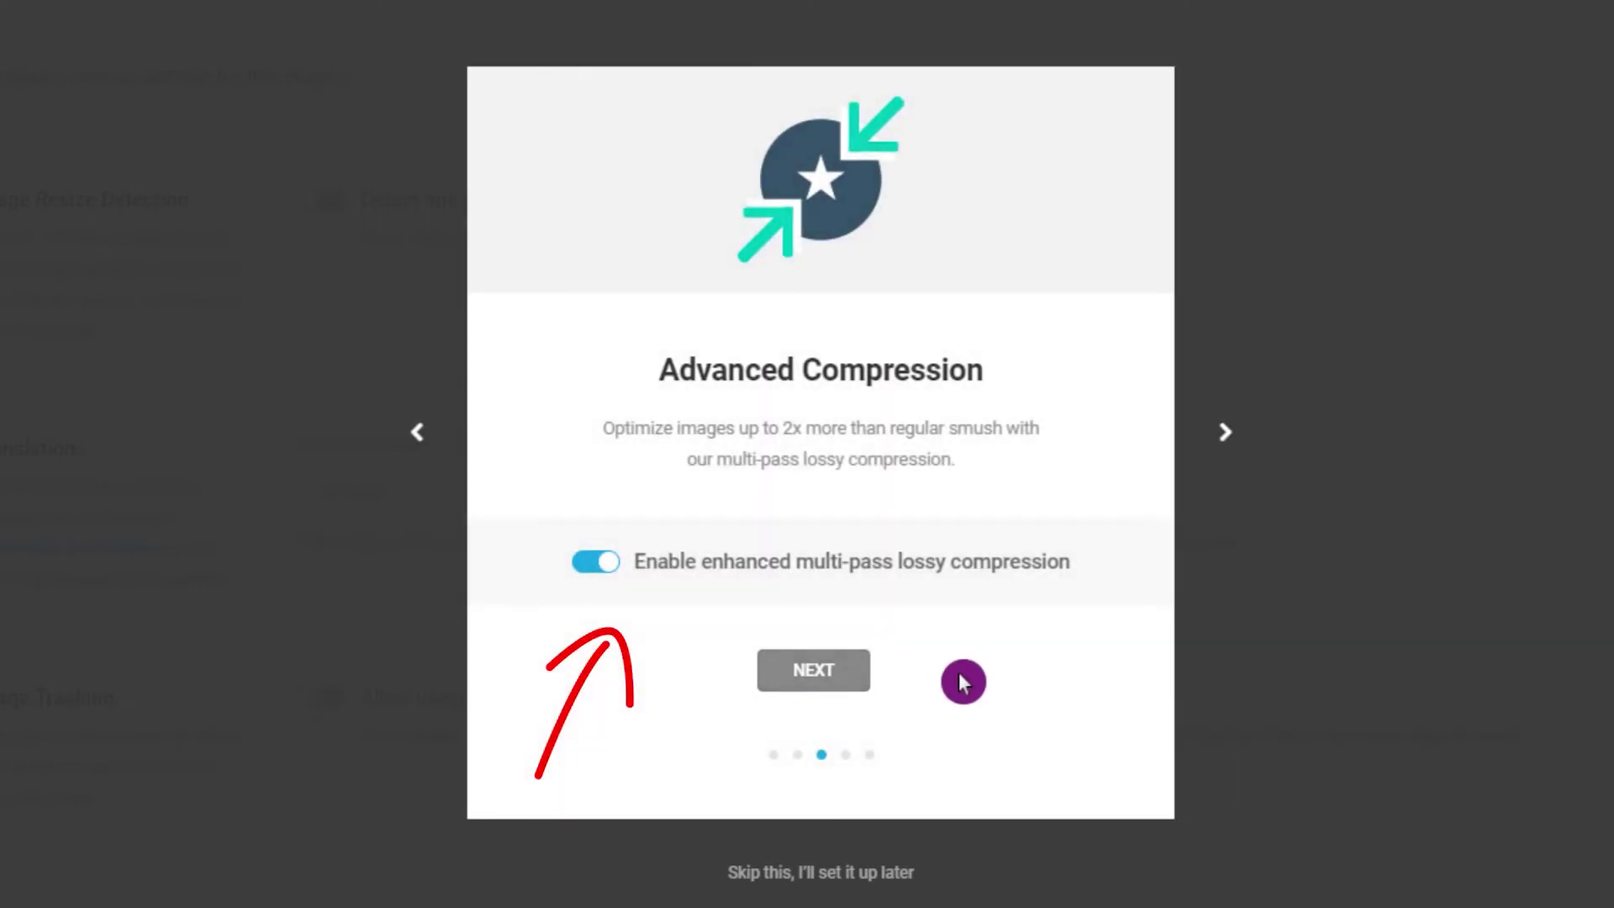
left_click(823, 679)
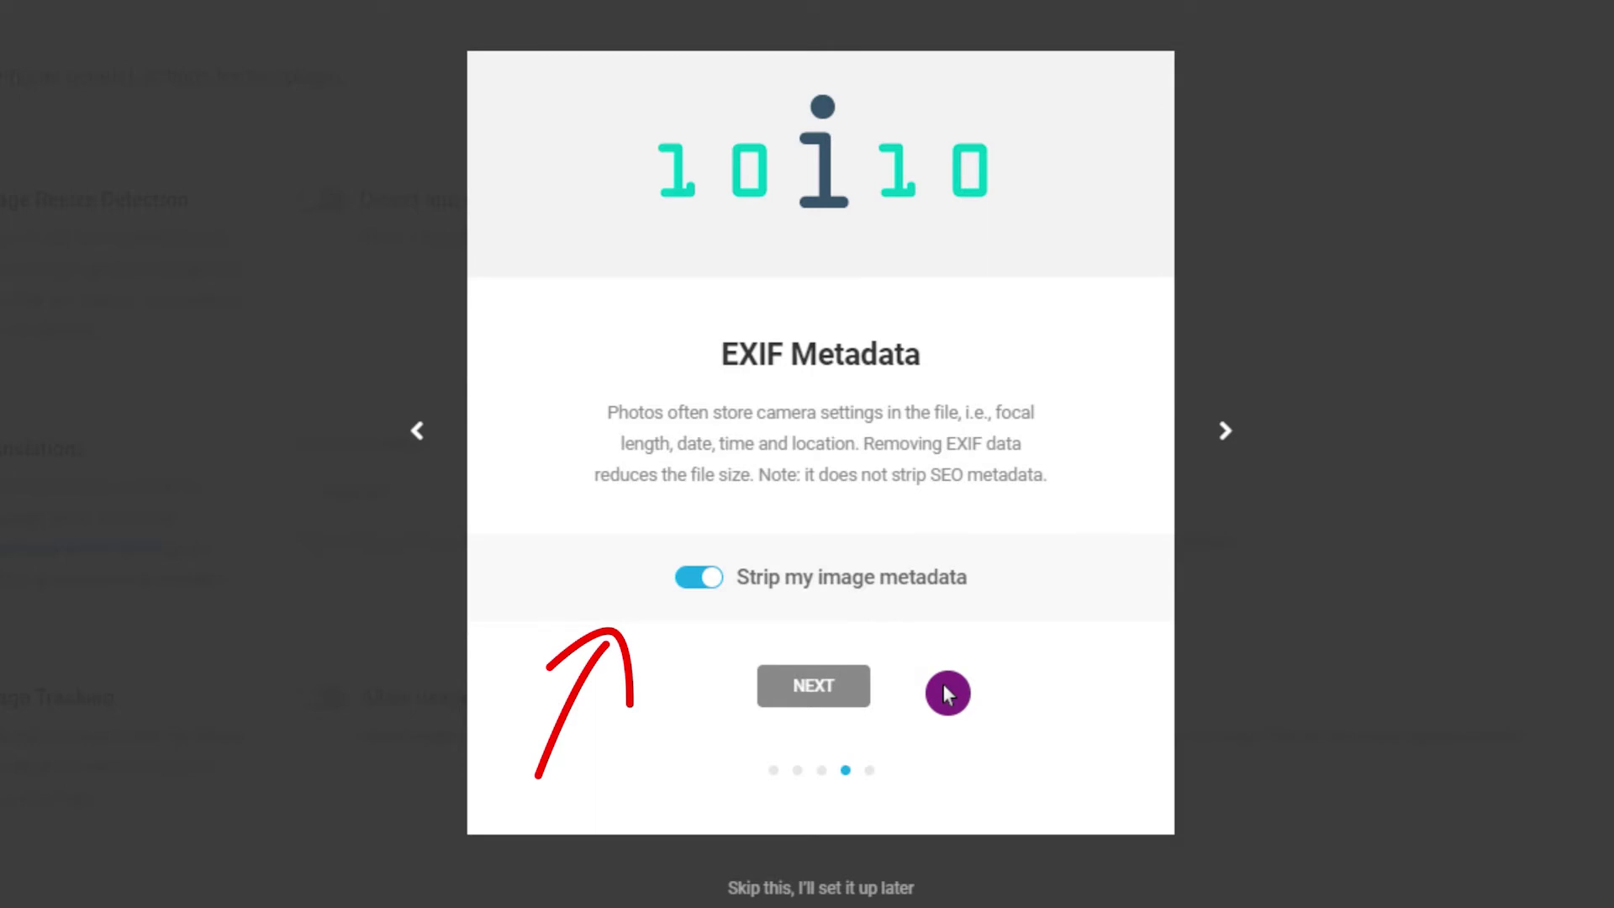
left_click(814, 688)
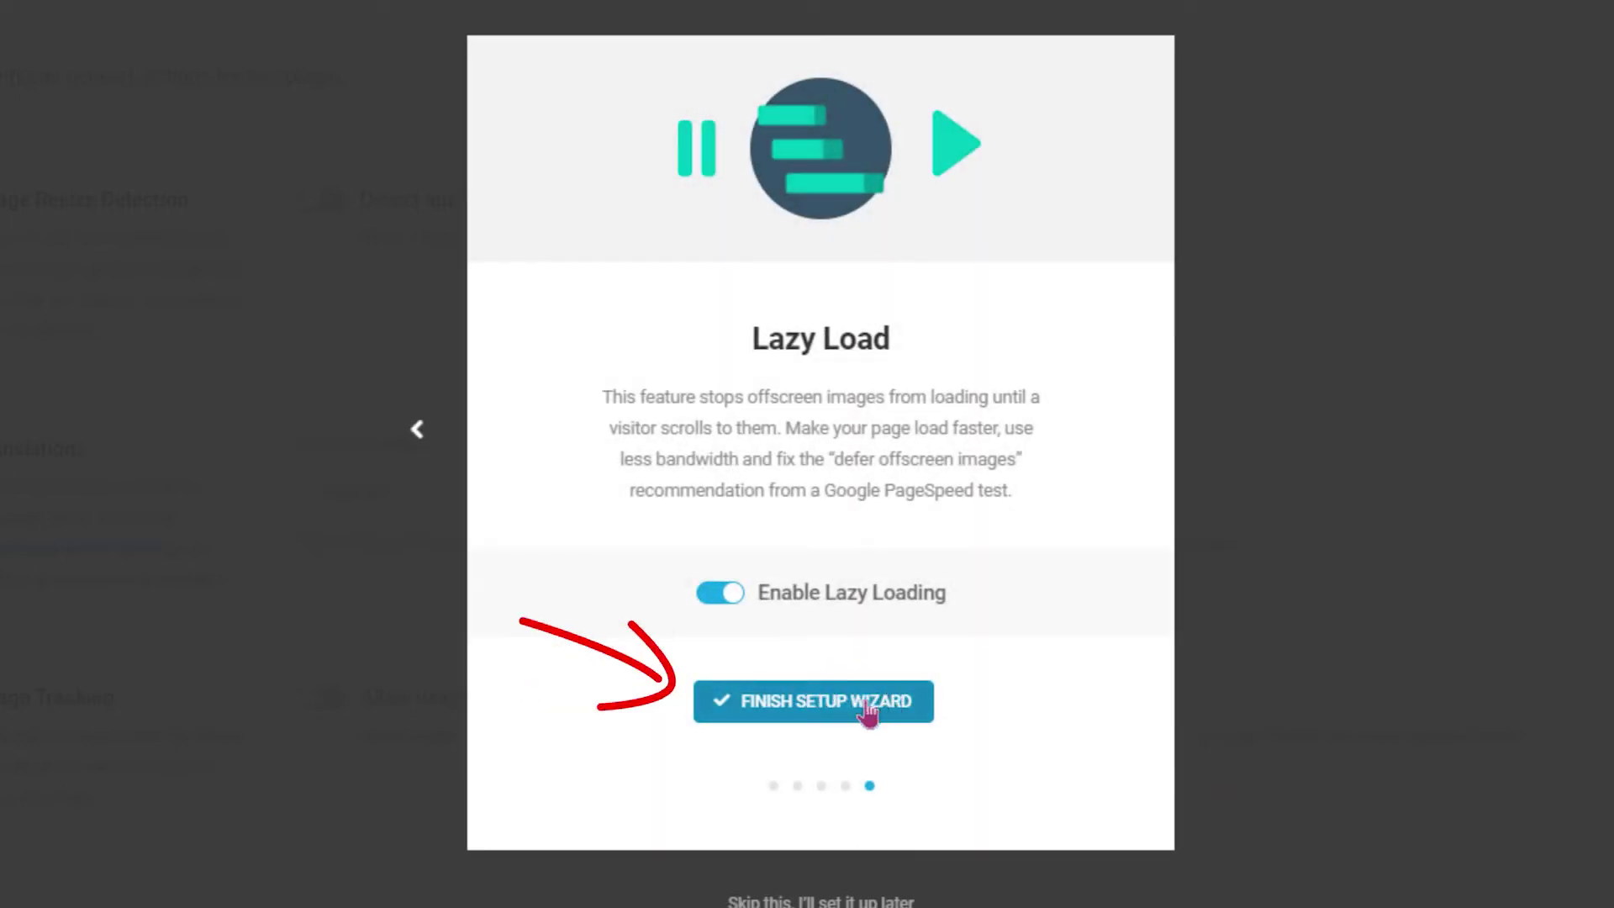
left_click(851, 706)
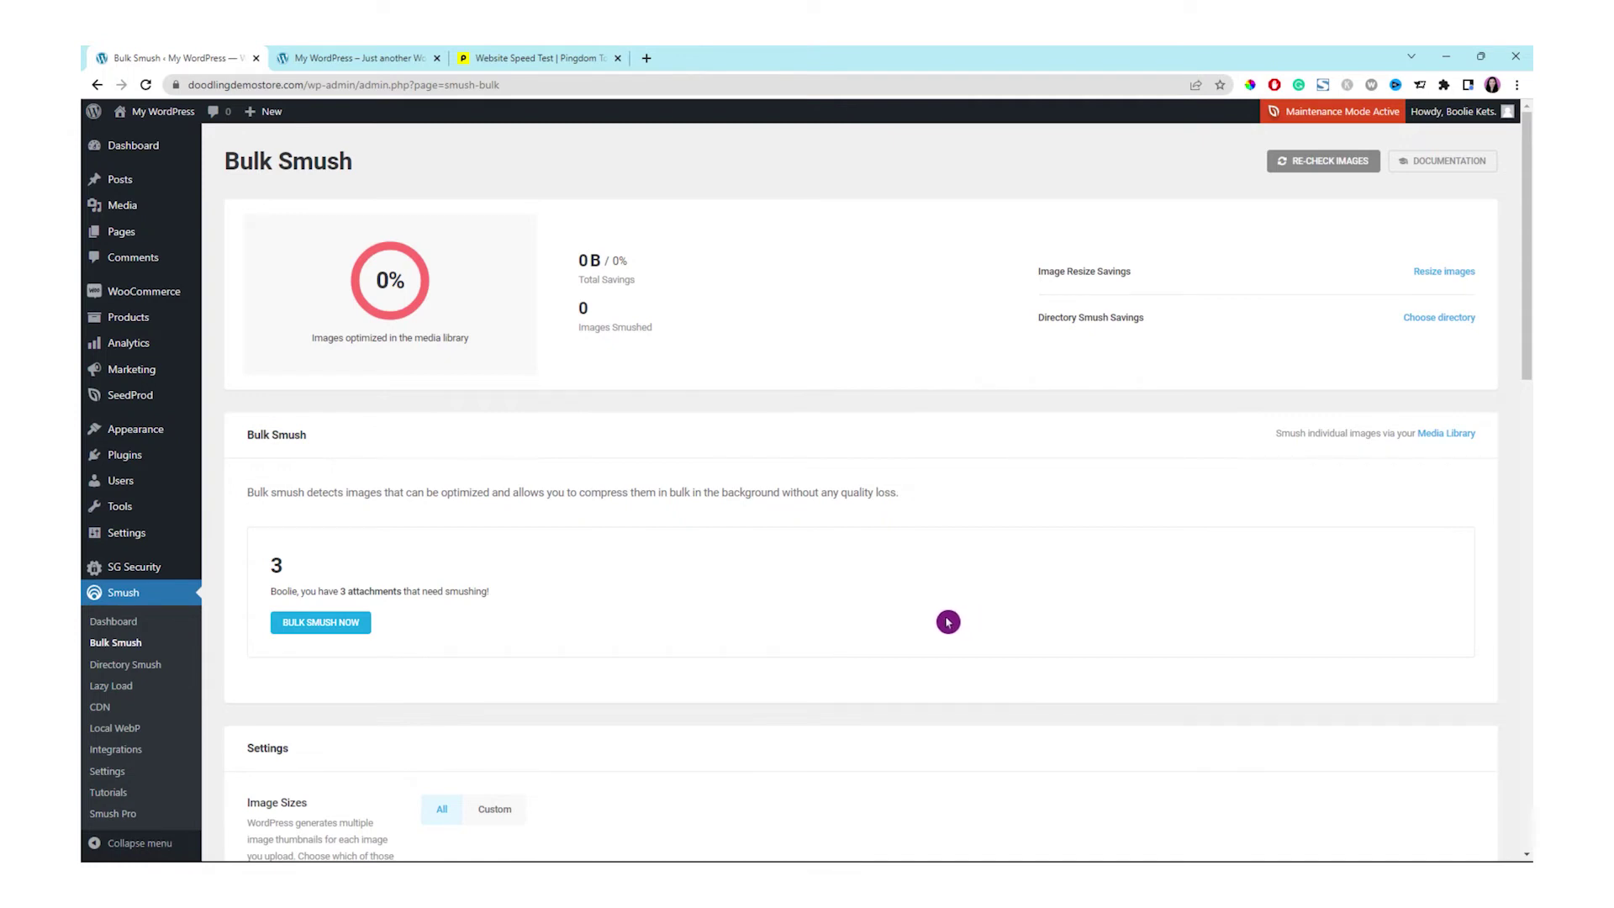
Step: Turn on Smush's Resize original images (2560 × 2560 px max) and Compress original images, then save
scroll(944, 621, "down", 5)
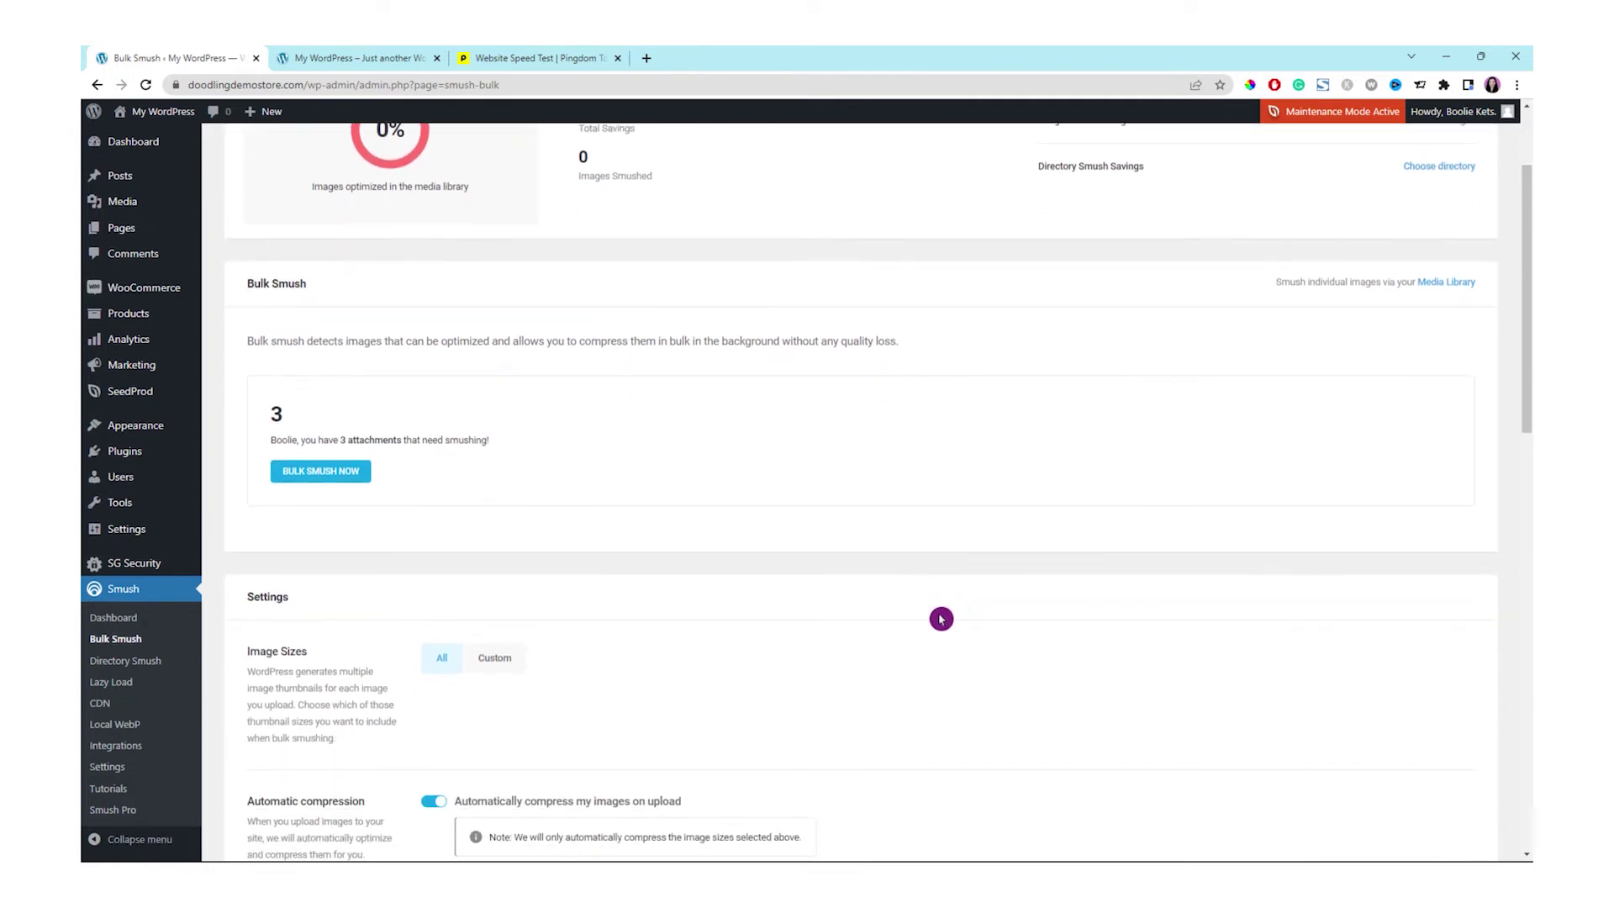
scroll(1035, 607, "down", 4)
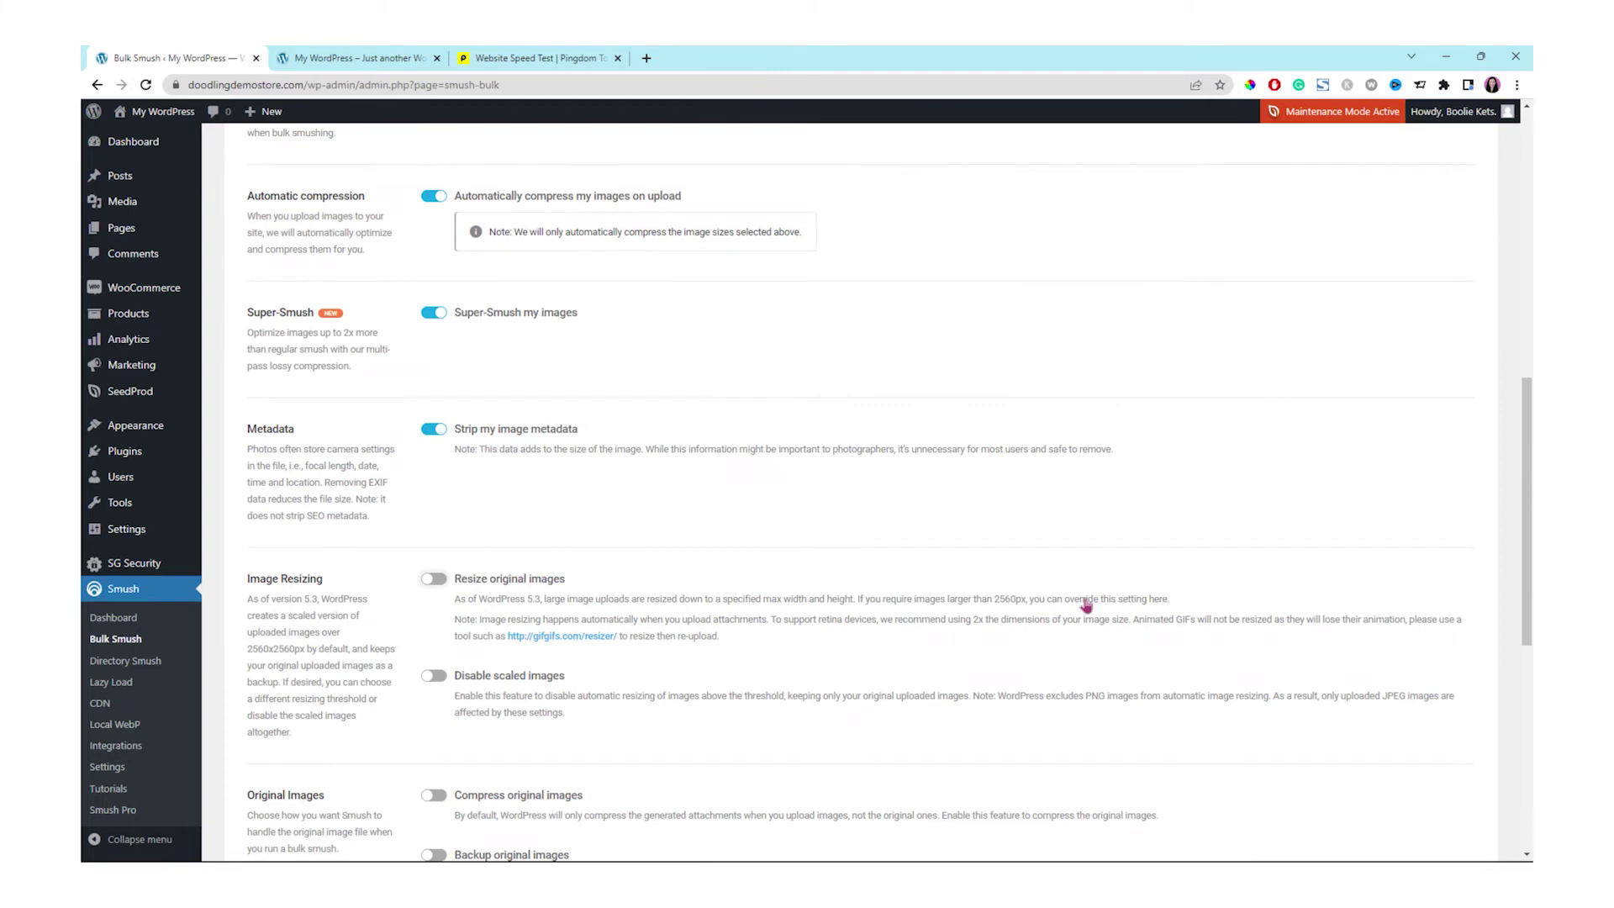
scroll(1087, 604, "down", 1)
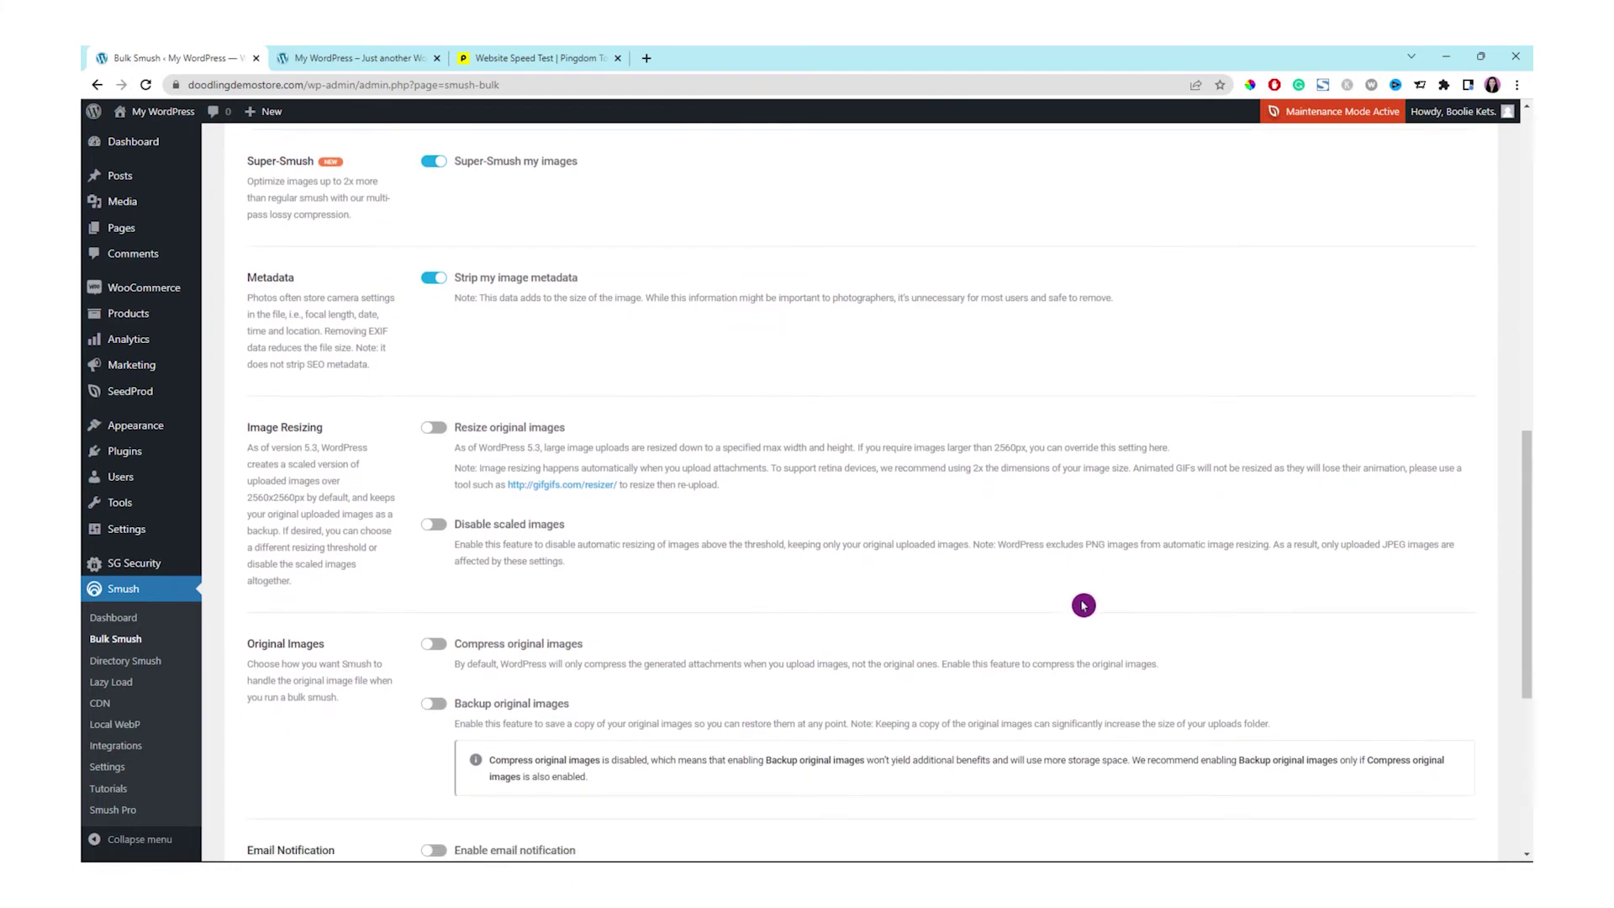
scroll(1083, 605, "down", 1)
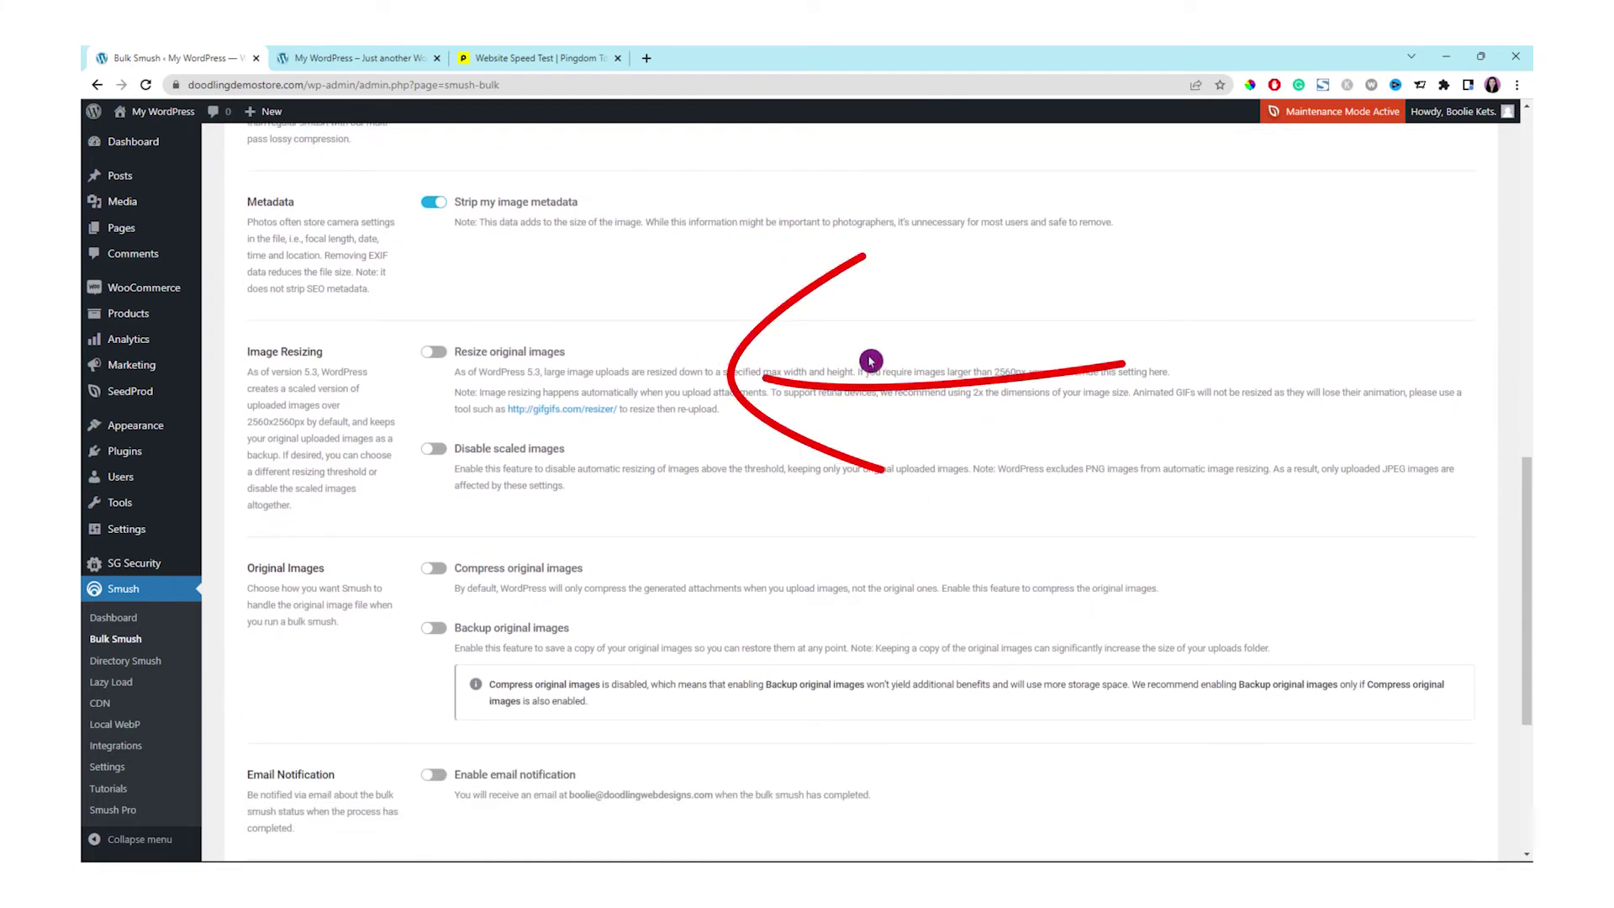
left_click(433, 357)
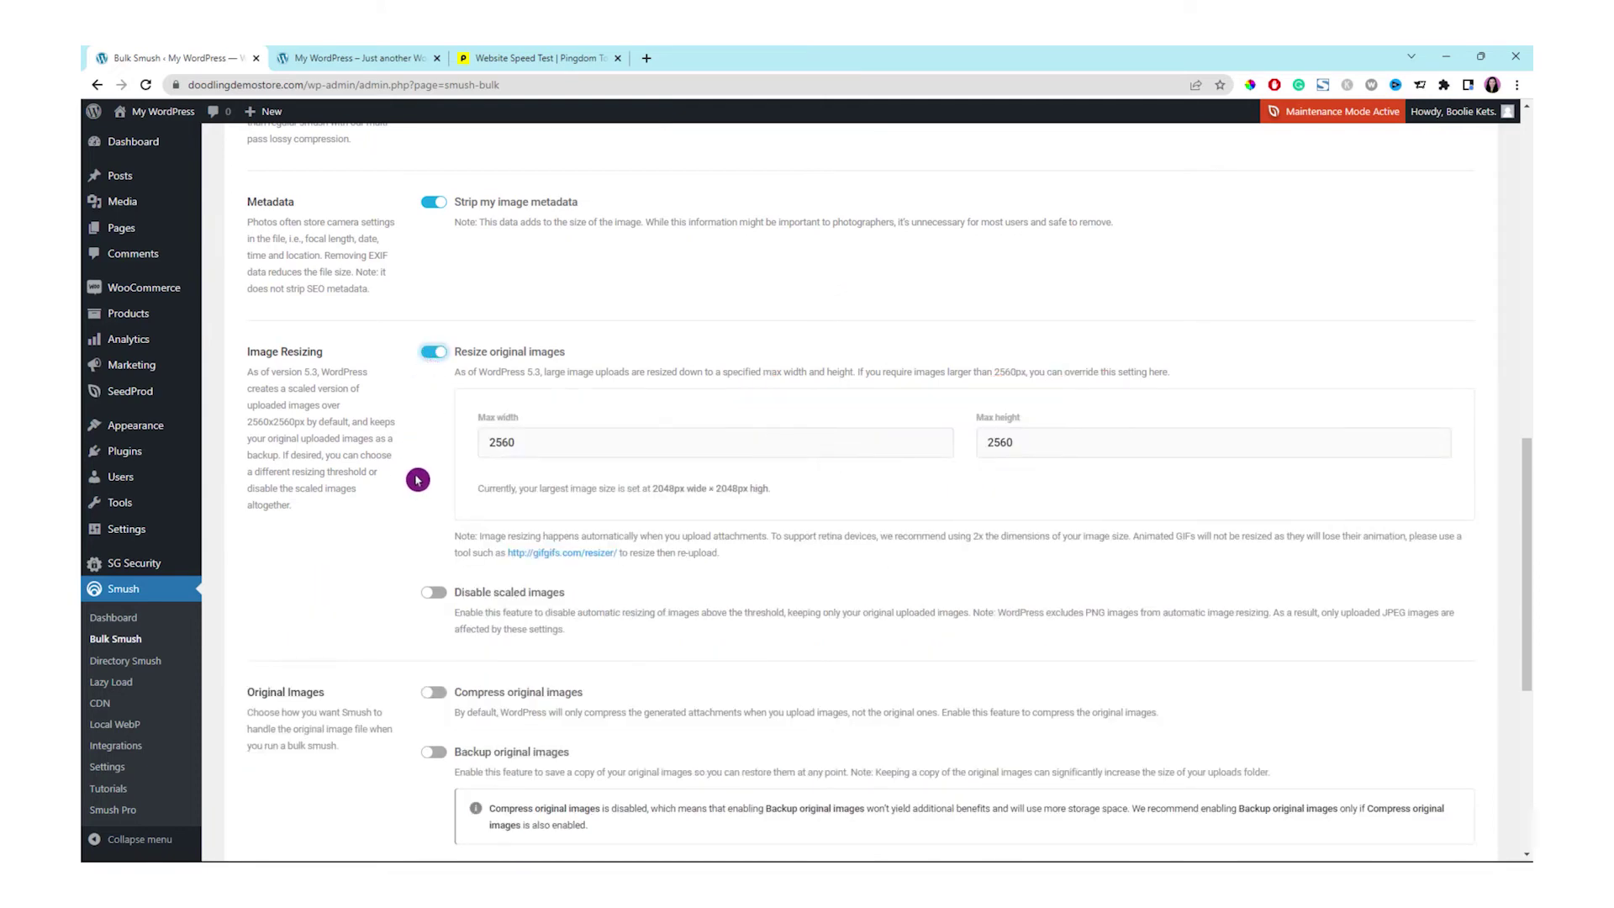
scroll(416, 480, "down", 1)
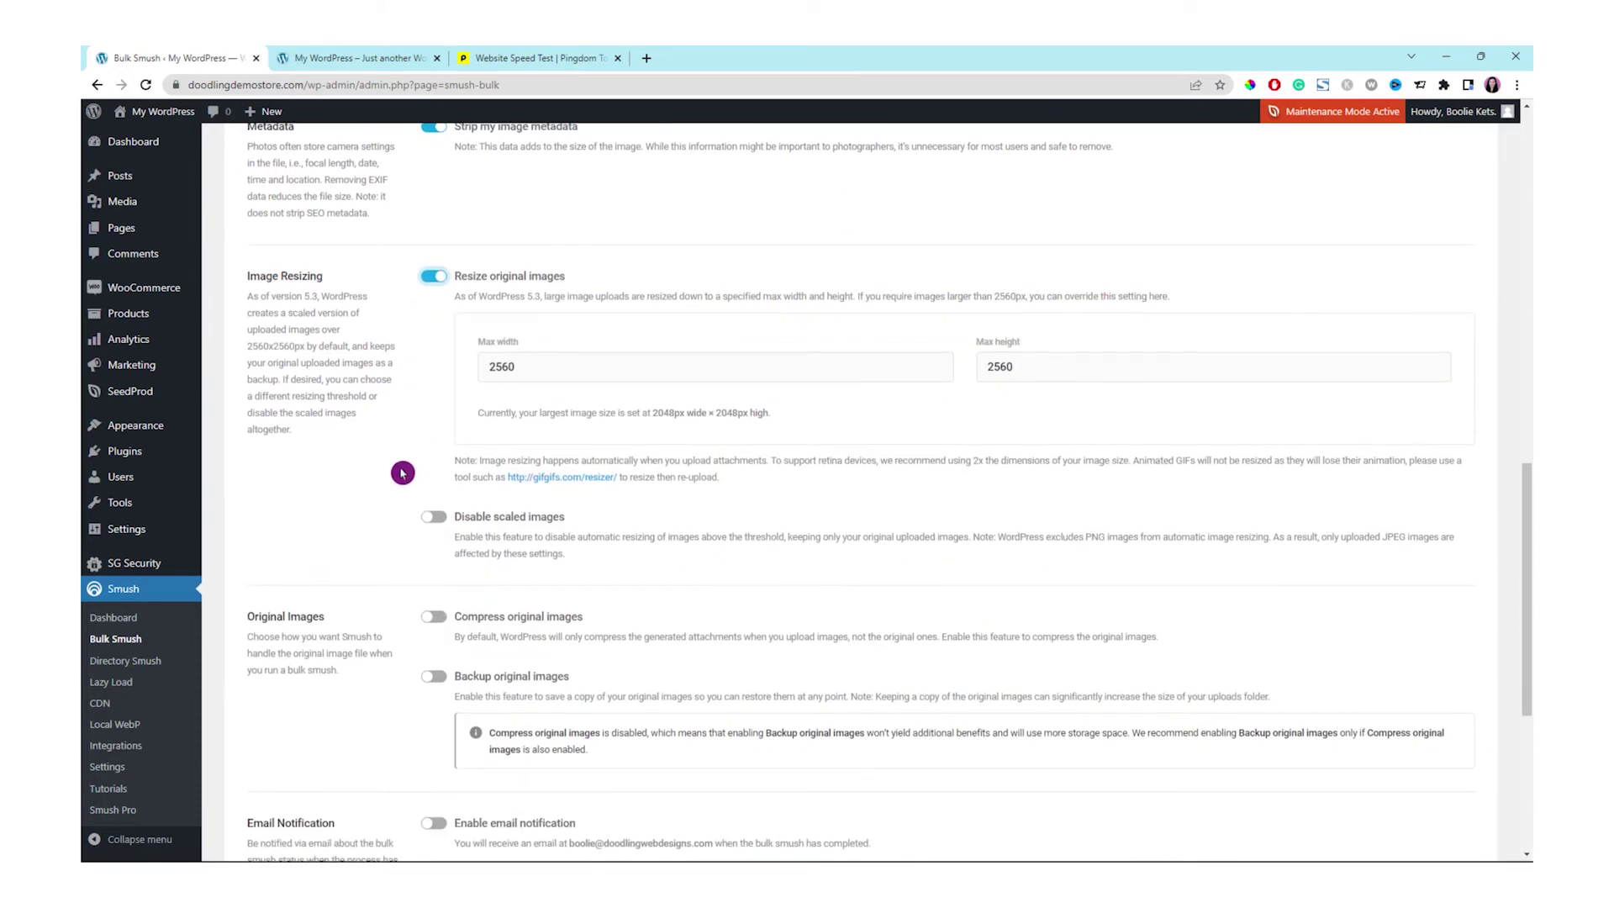
scroll(370, 476, "down", 2)
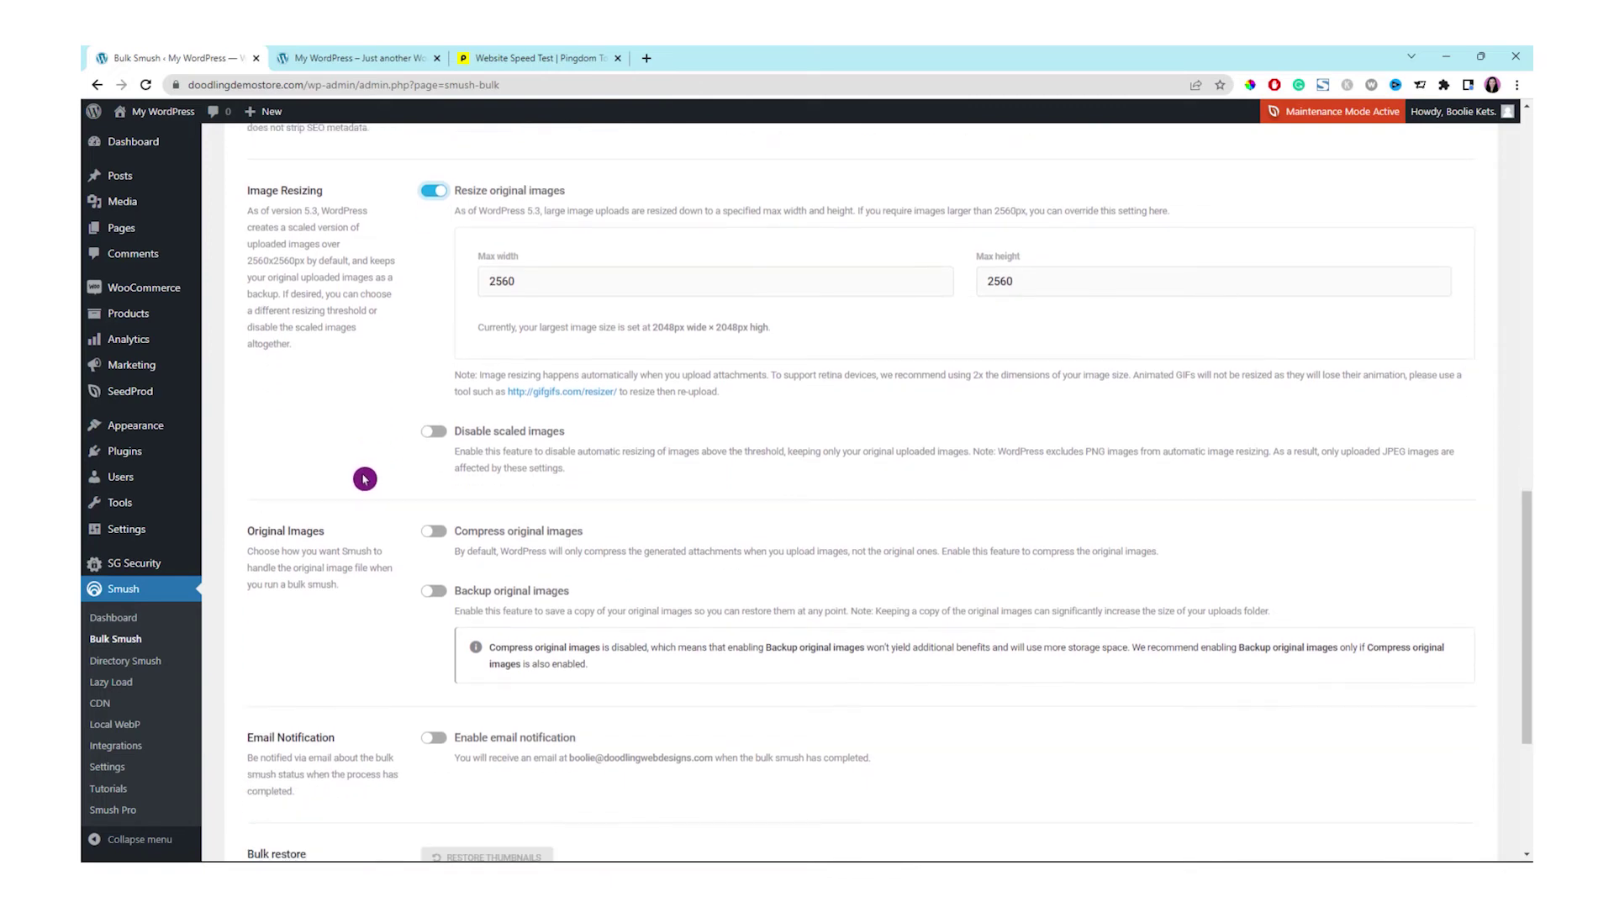
scroll(364, 478, "down", 1)
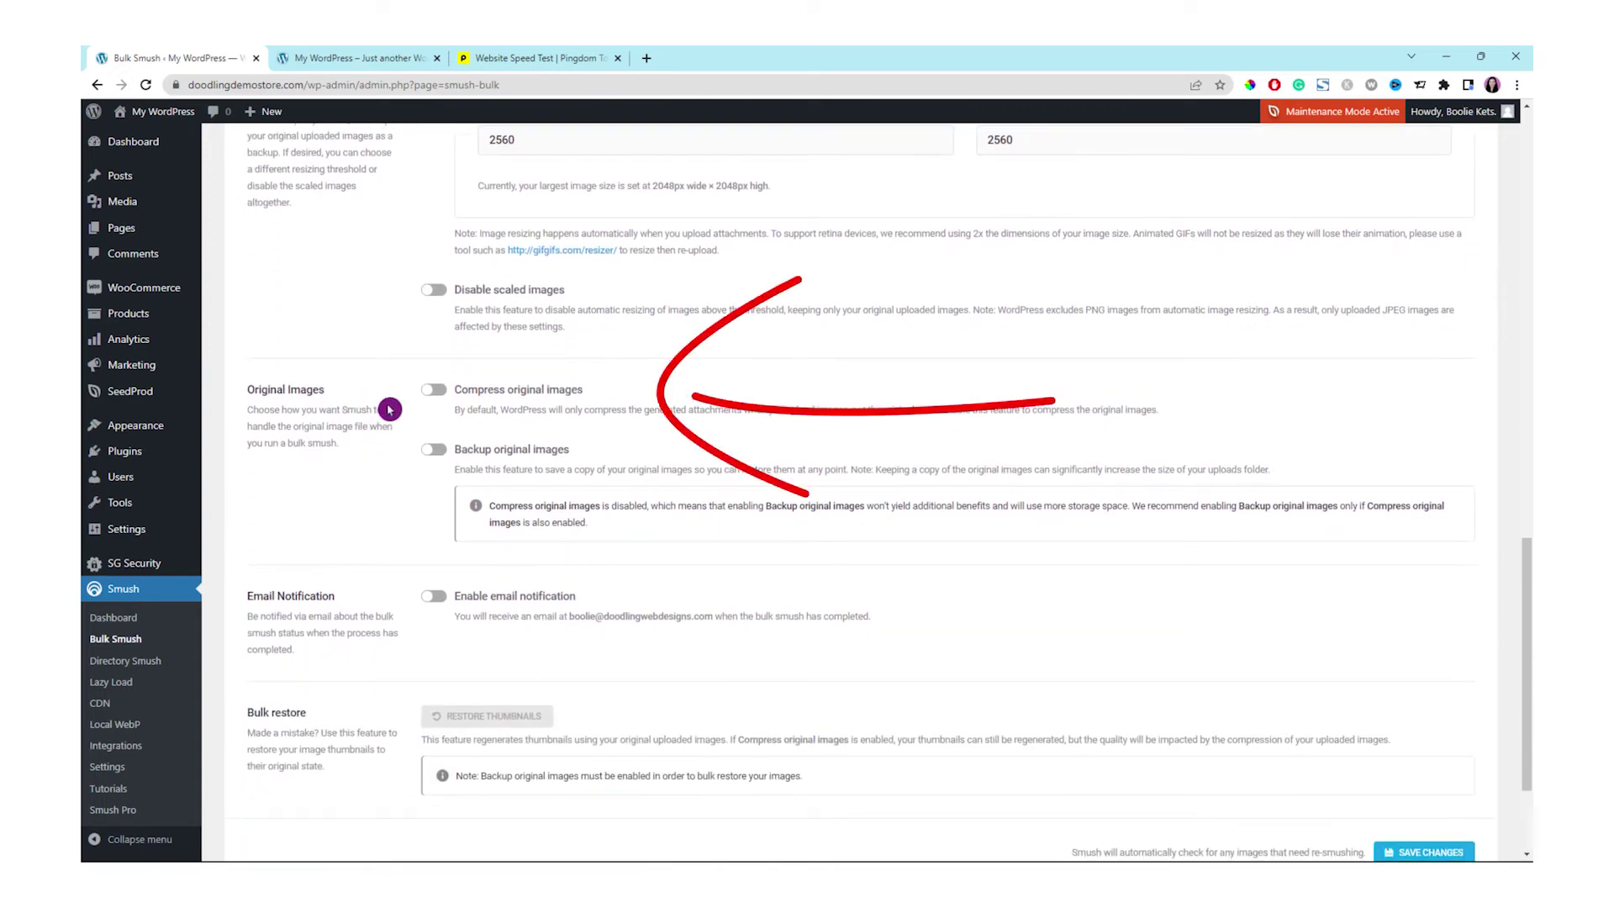
left_click(435, 390)
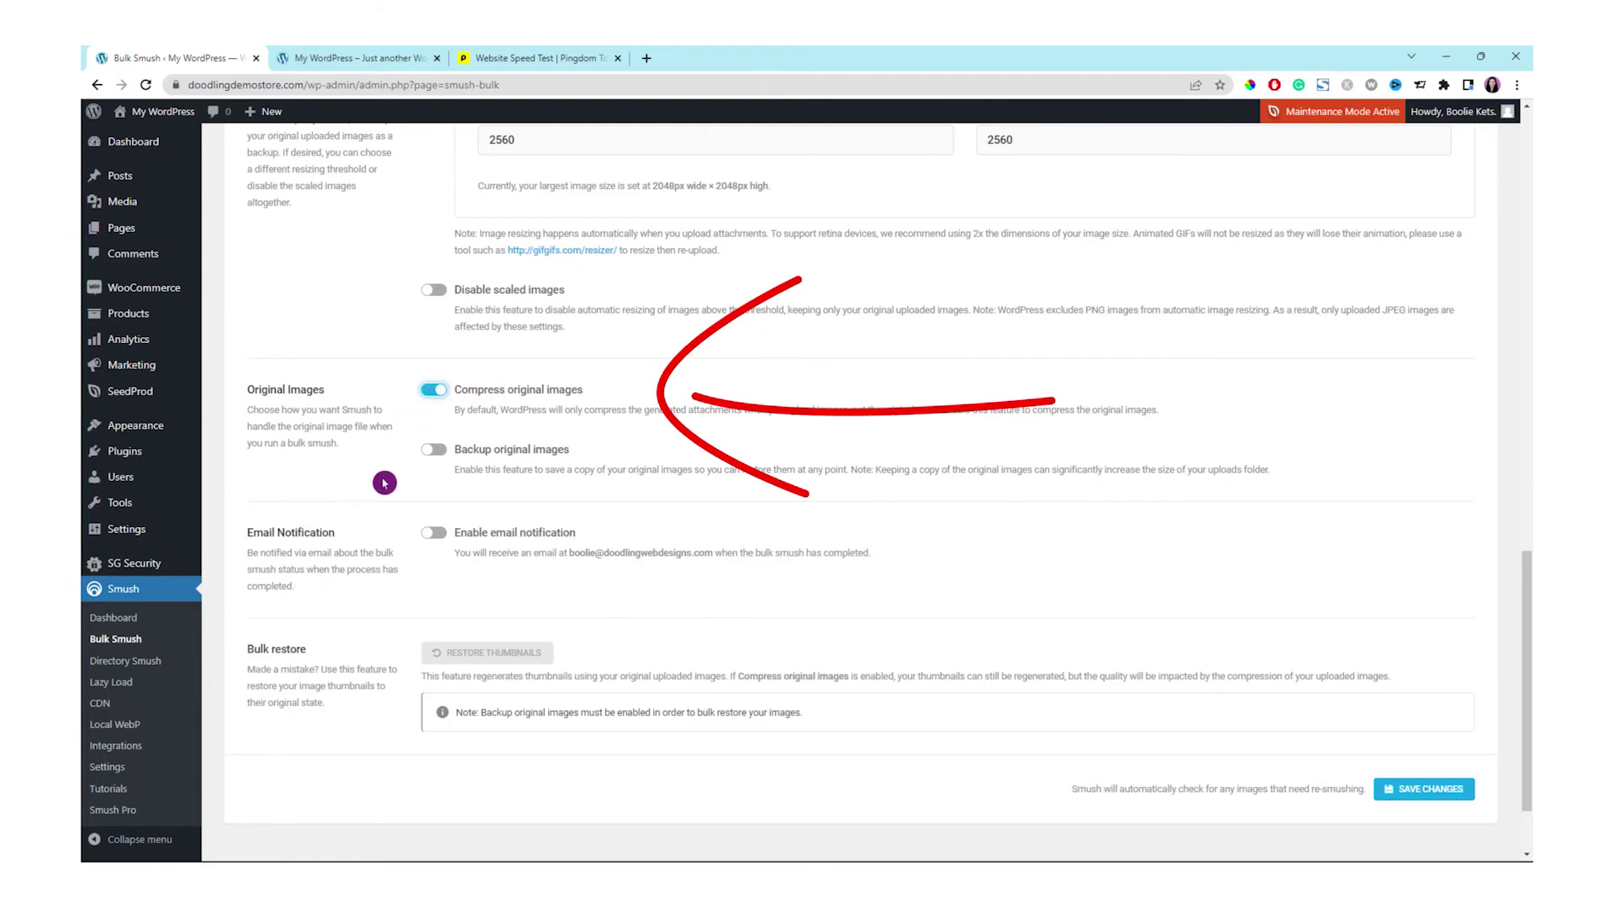
scroll(384, 483, "down", 1)
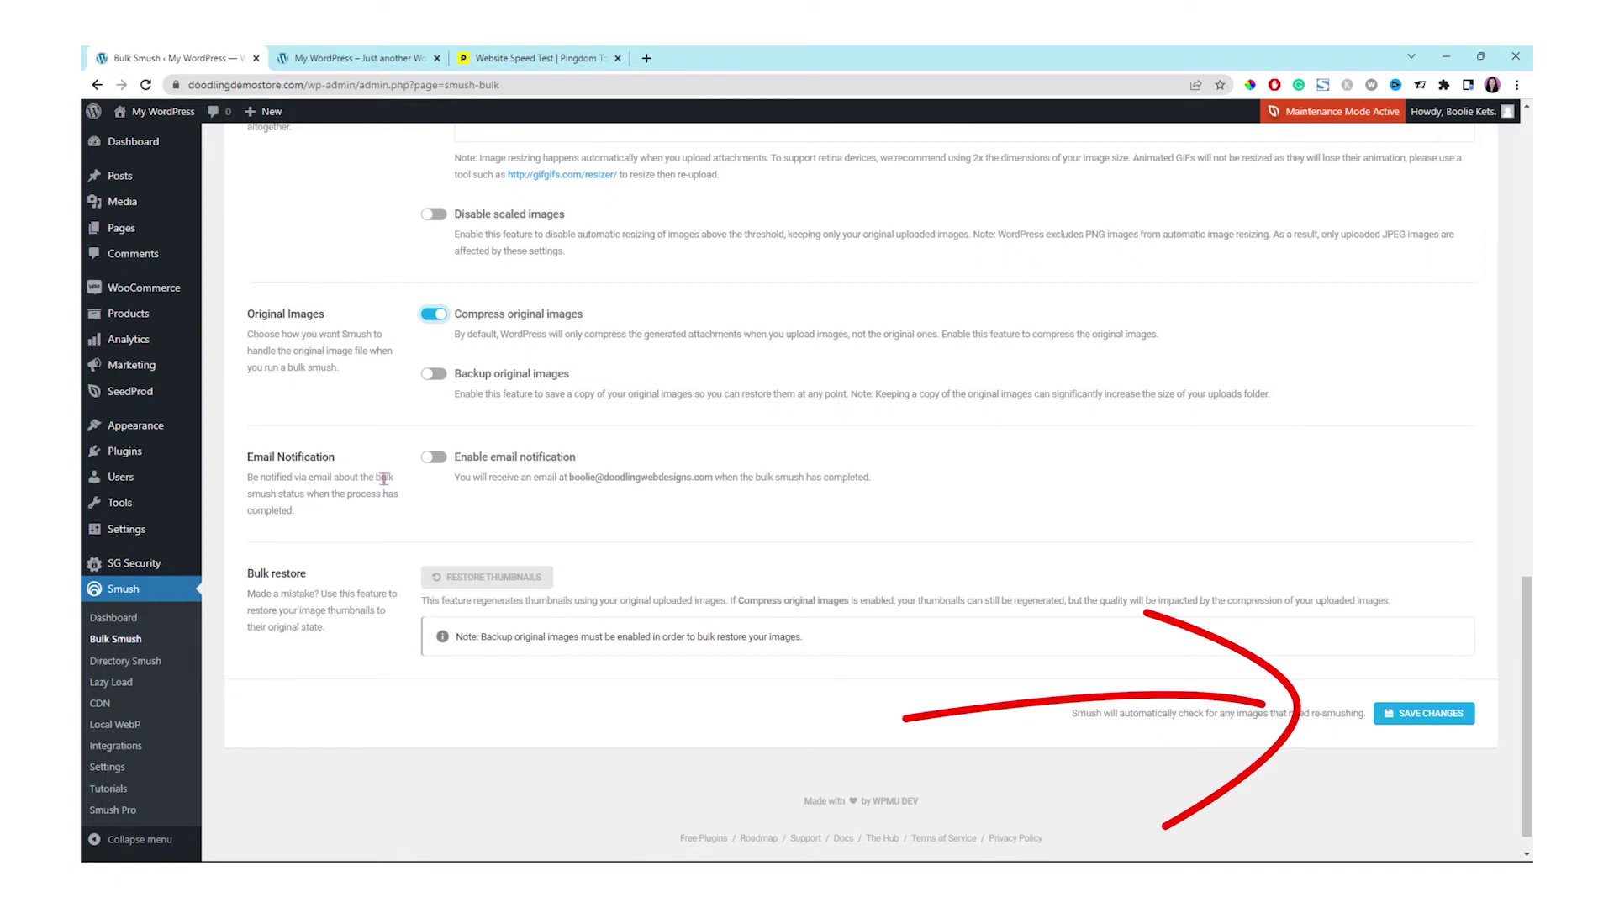
left_click(1418, 715)
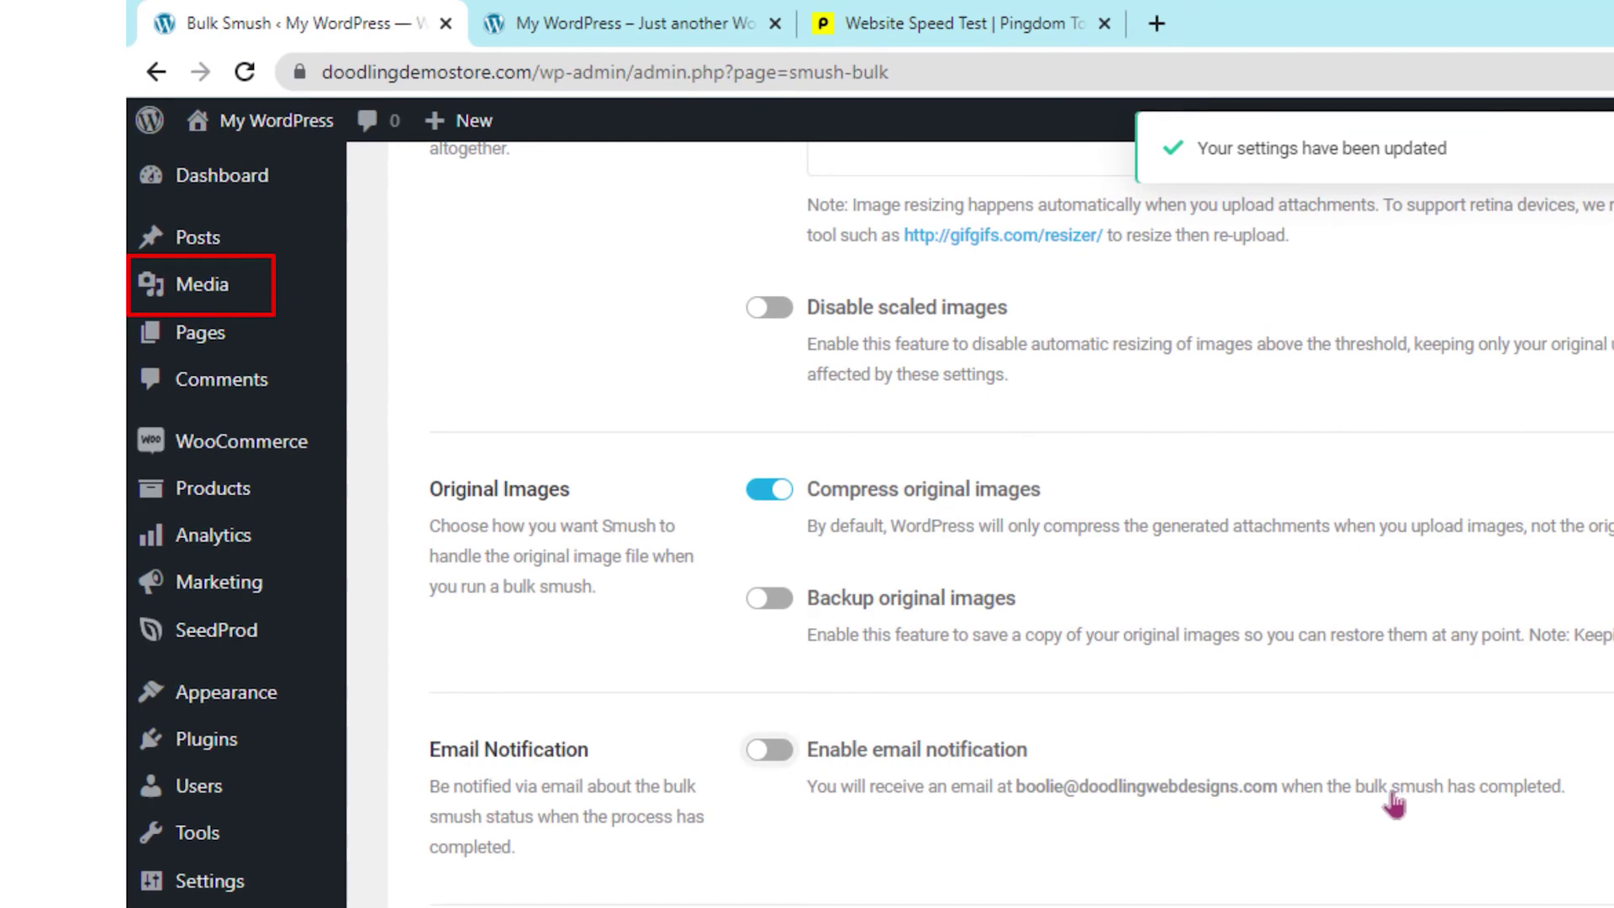
Step: Upload agricultural-field-small.jpg from Downloads to the Media Library
left_click(1009, 701)
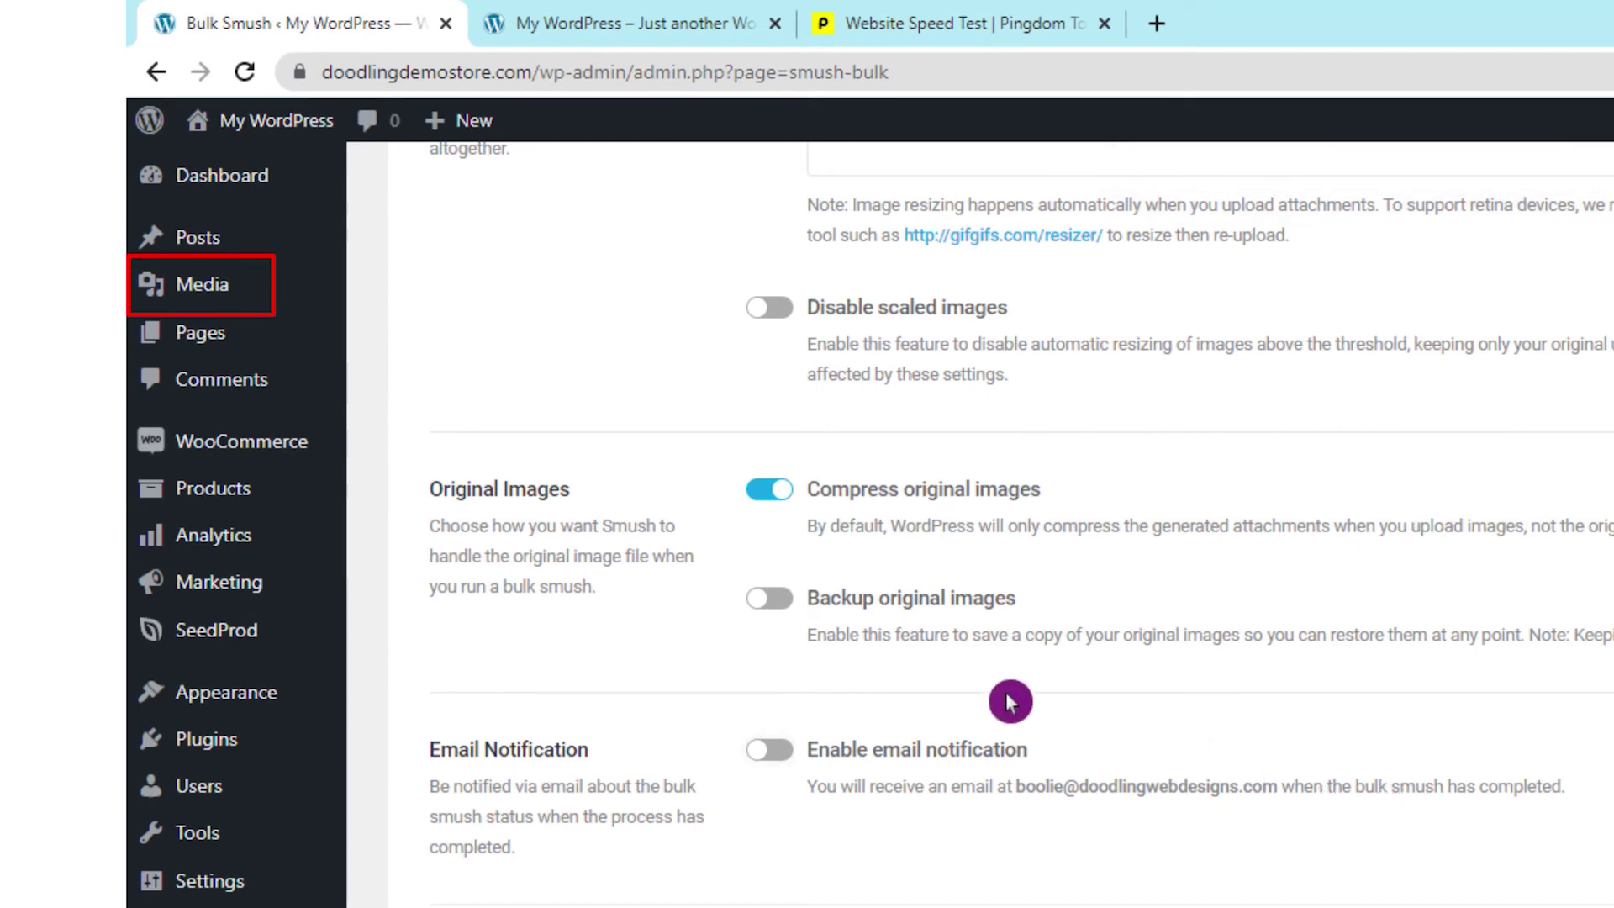
left_click(202, 285)
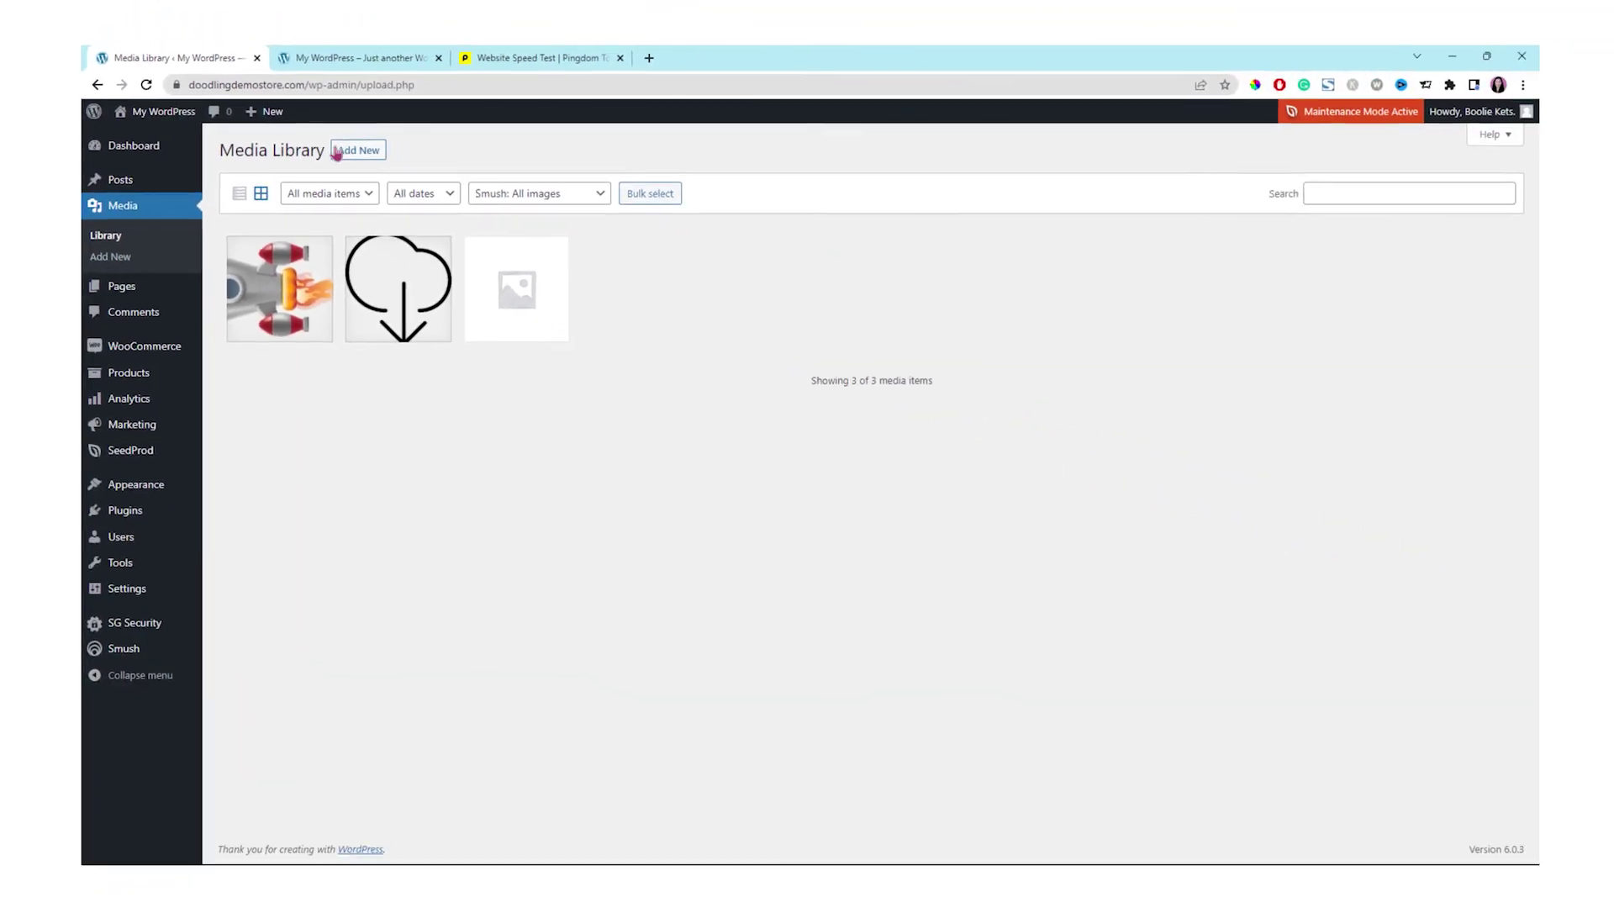
left_click(359, 153)
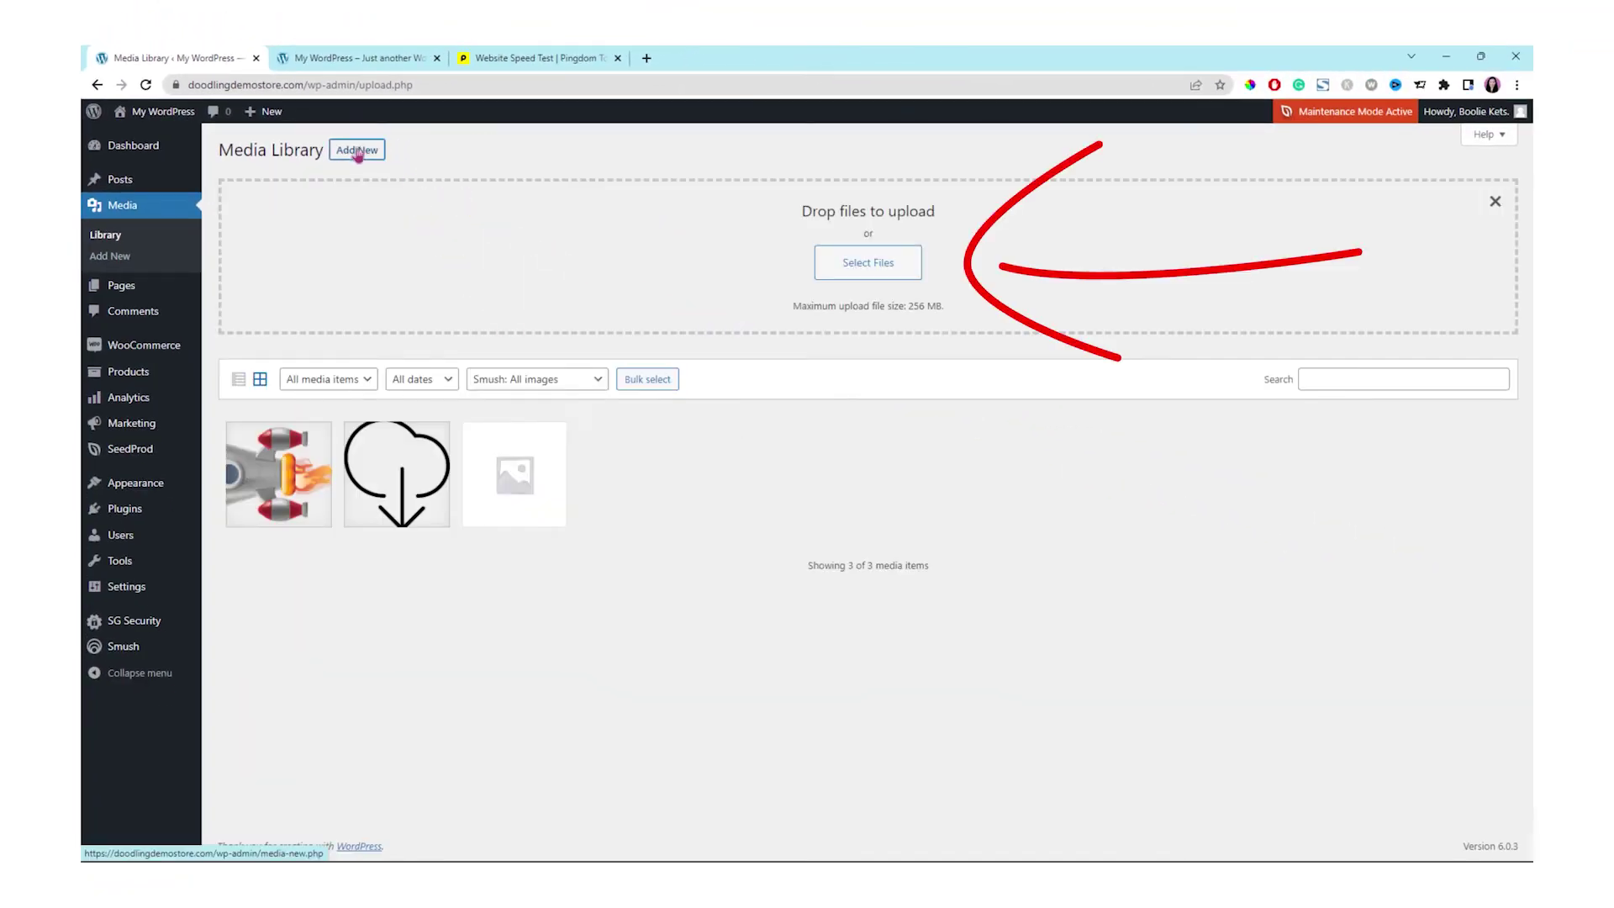
left_click(866, 262)
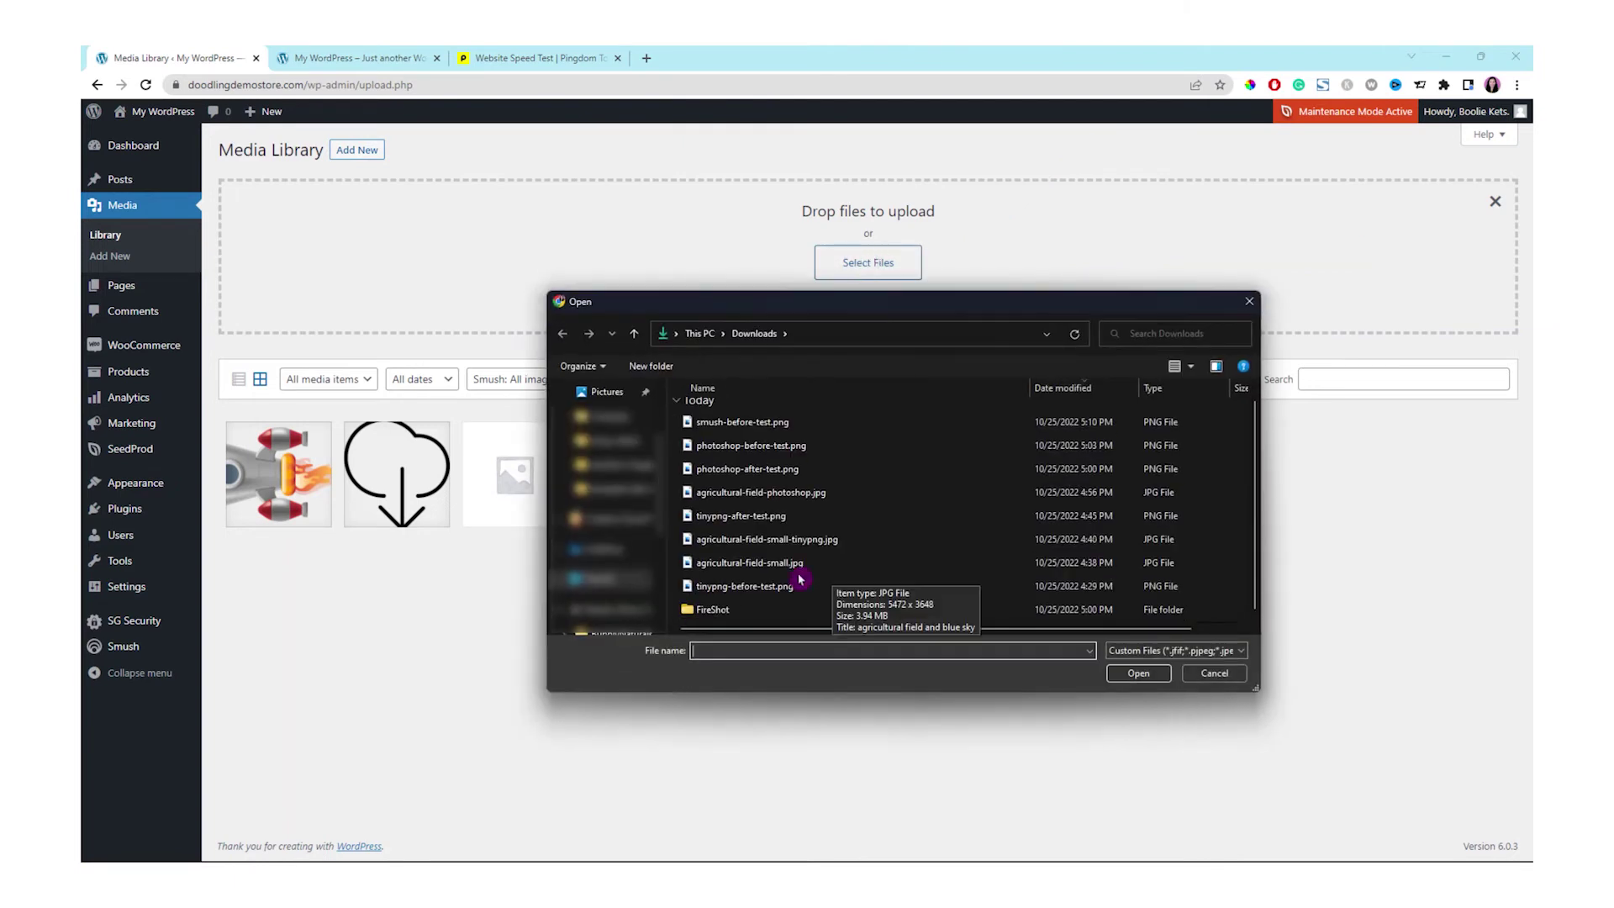
left_click(795, 565)
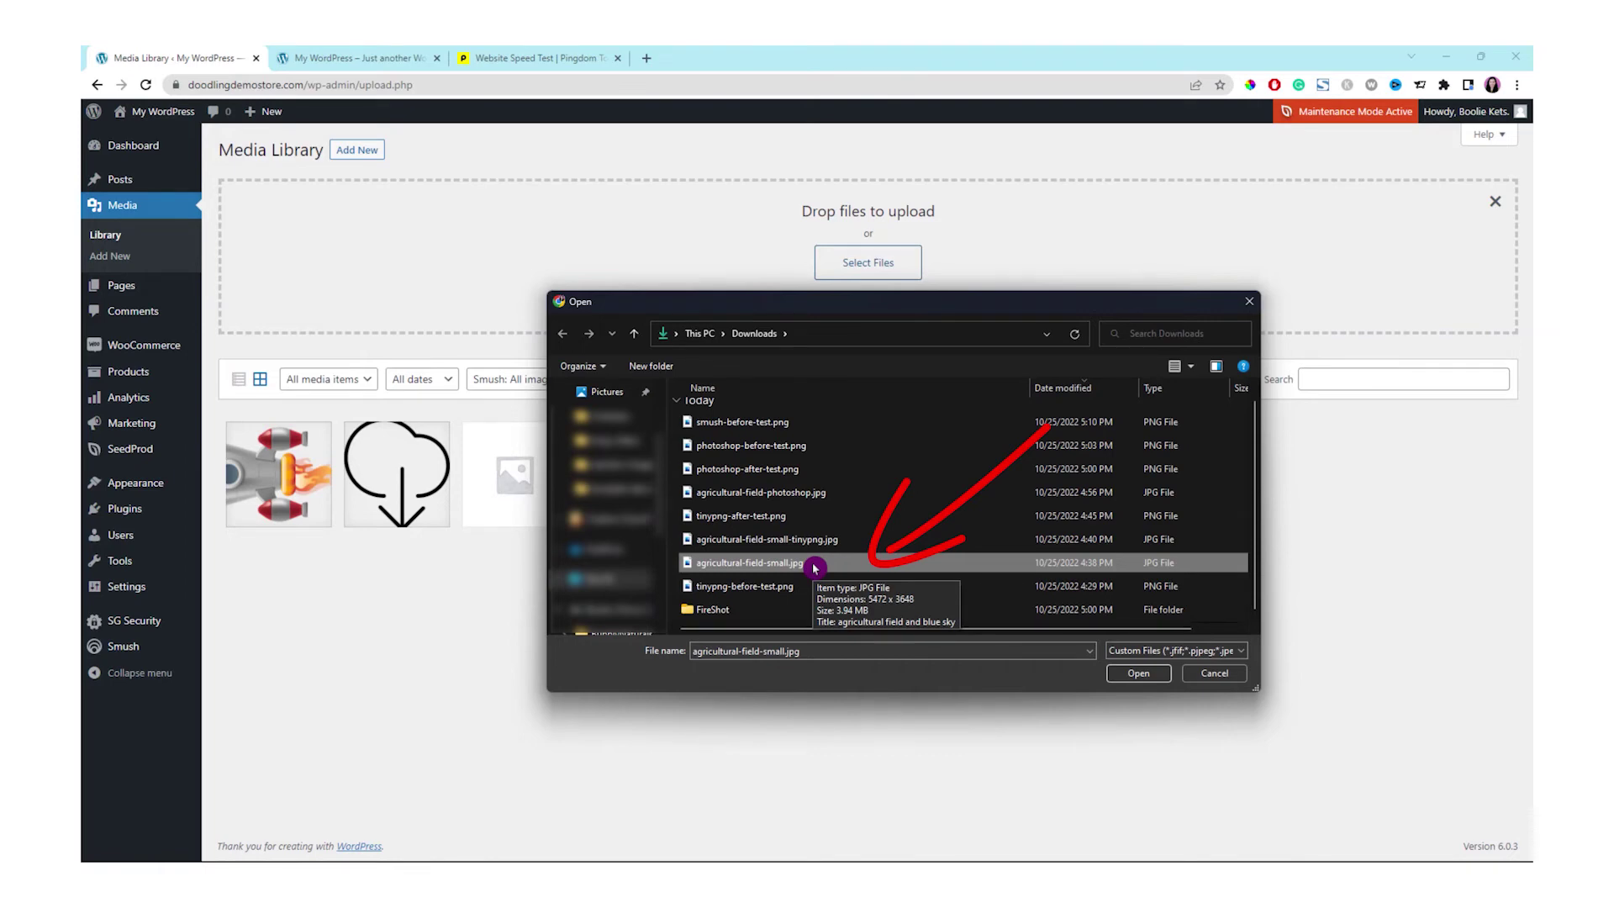
left_click(1137, 673)
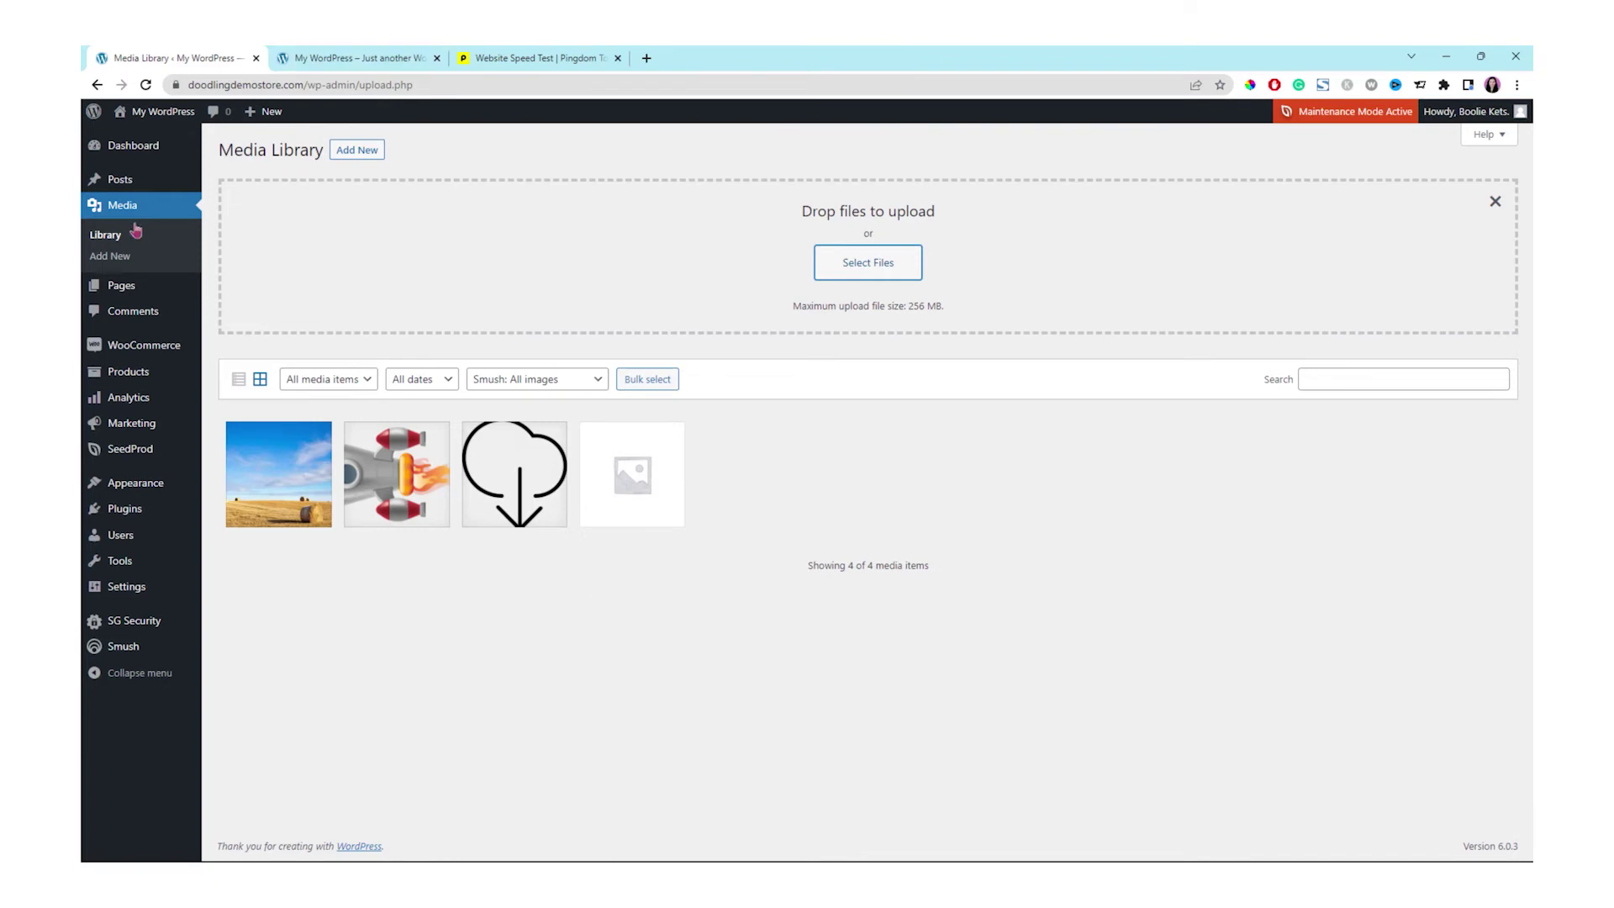
Step: Open The Blue Sky and make the empty block an Image block using the Media Library field photo
left_click(122, 181)
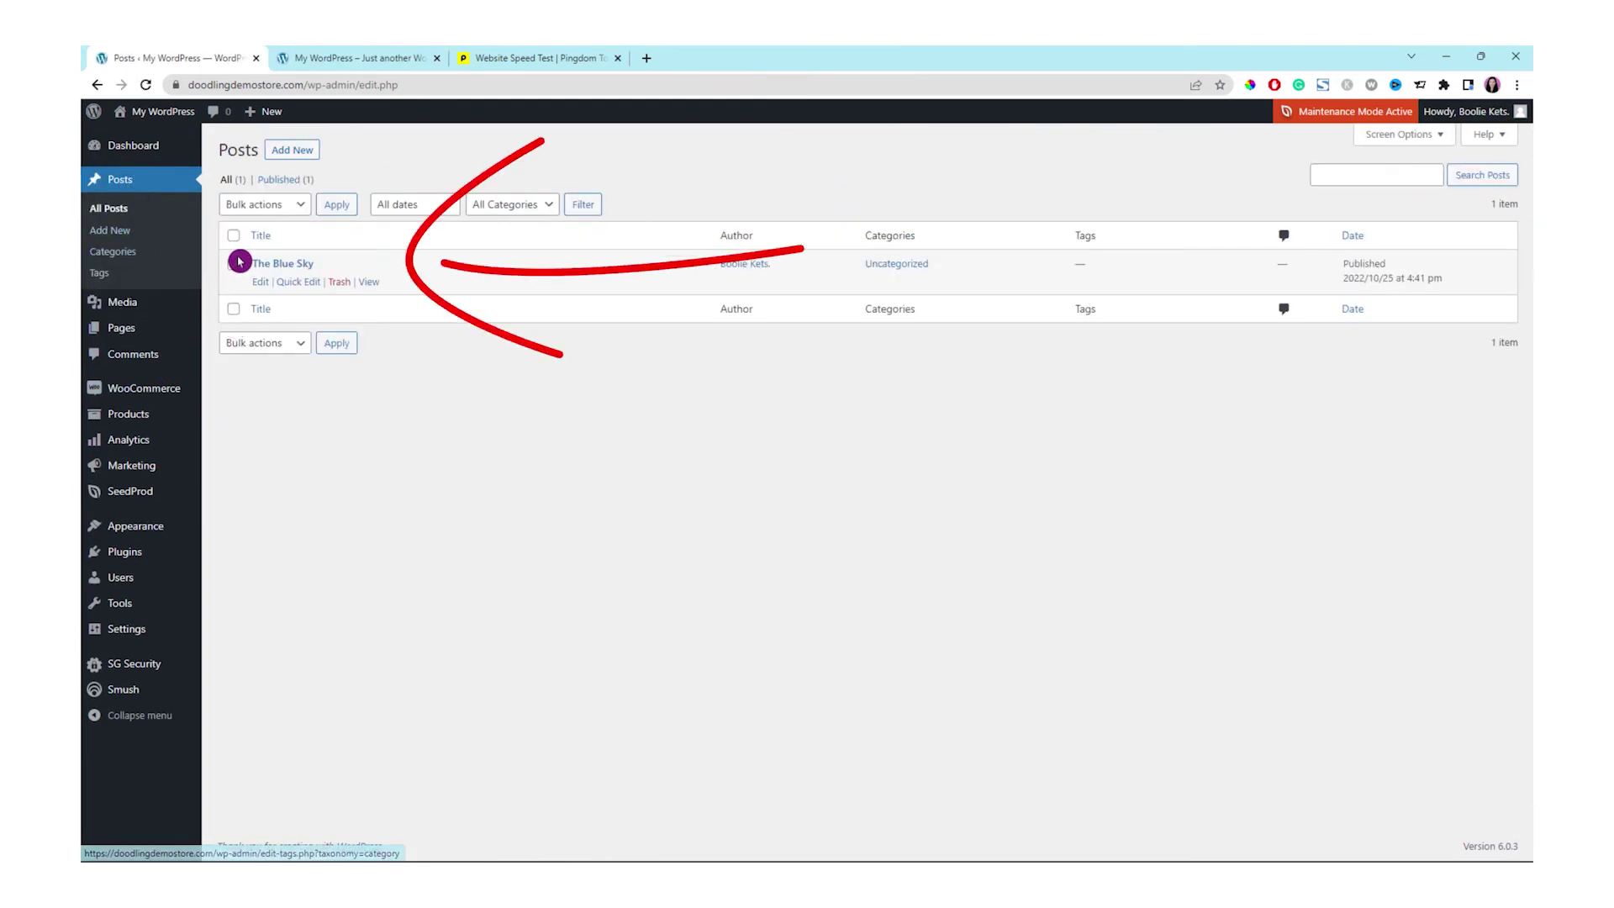
left_click(286, 265)
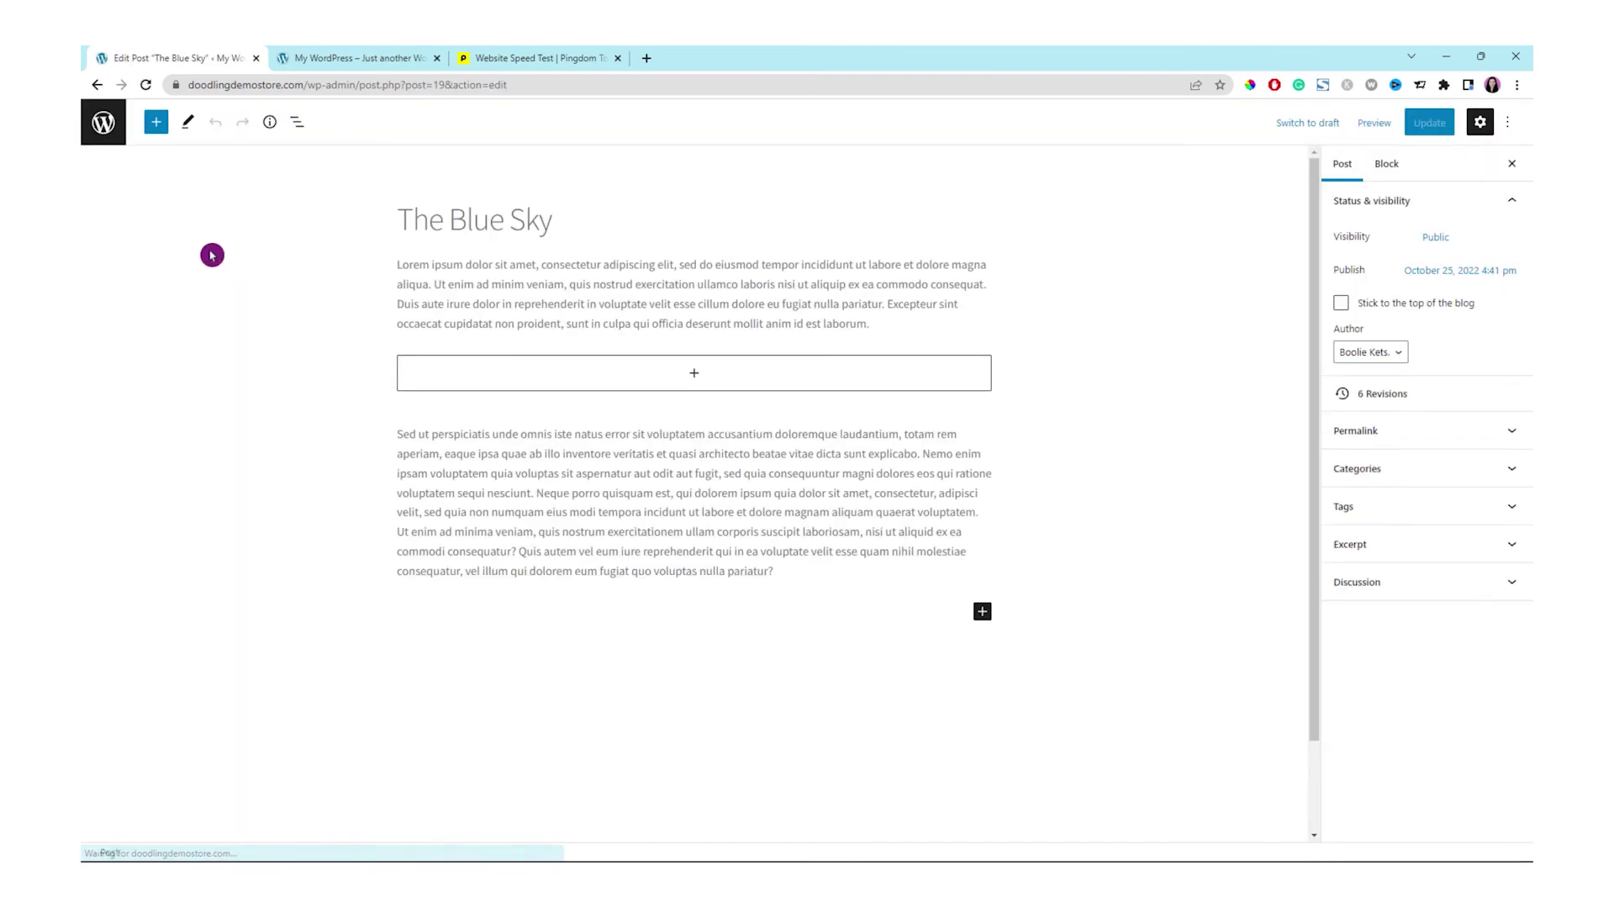
left_click(696, 376)
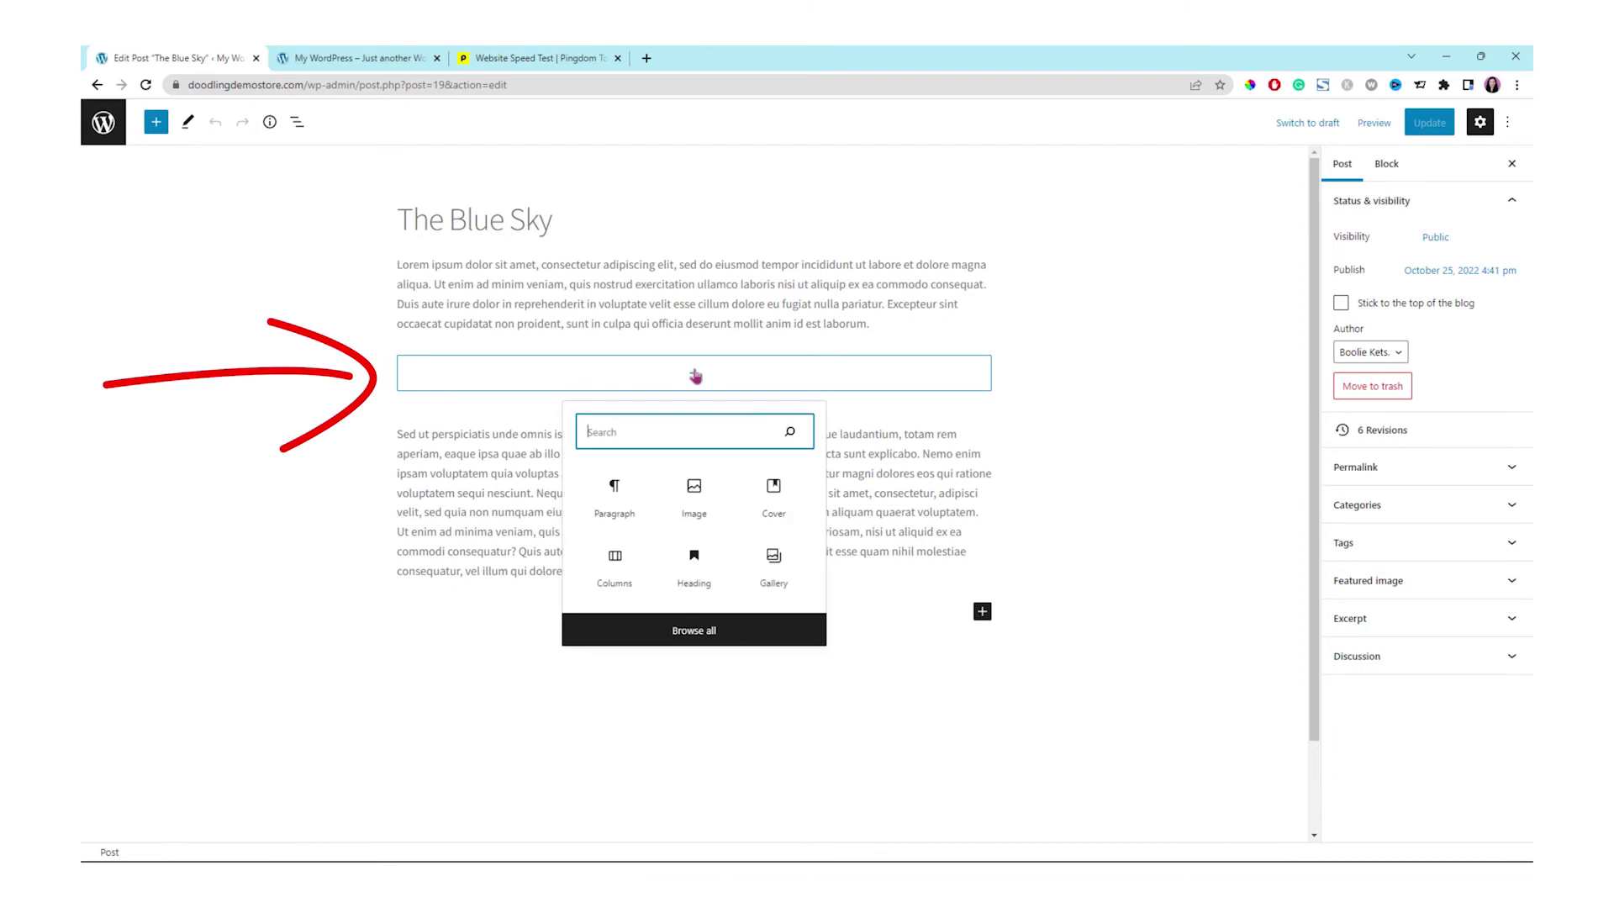
left_click(693, 496)
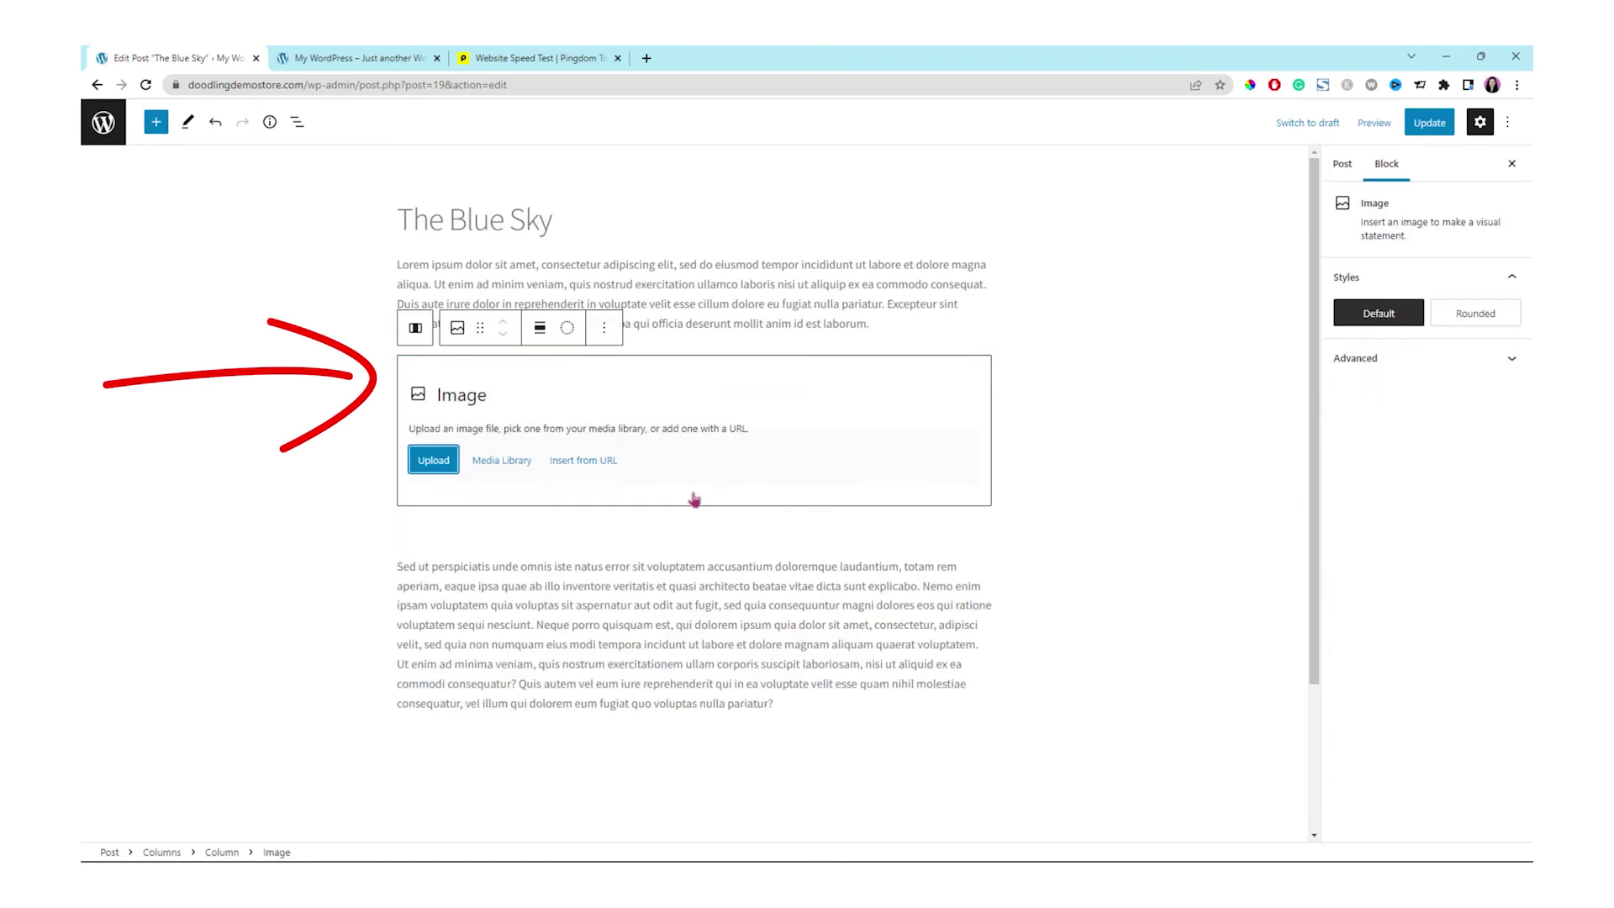
left_click(502, 462)
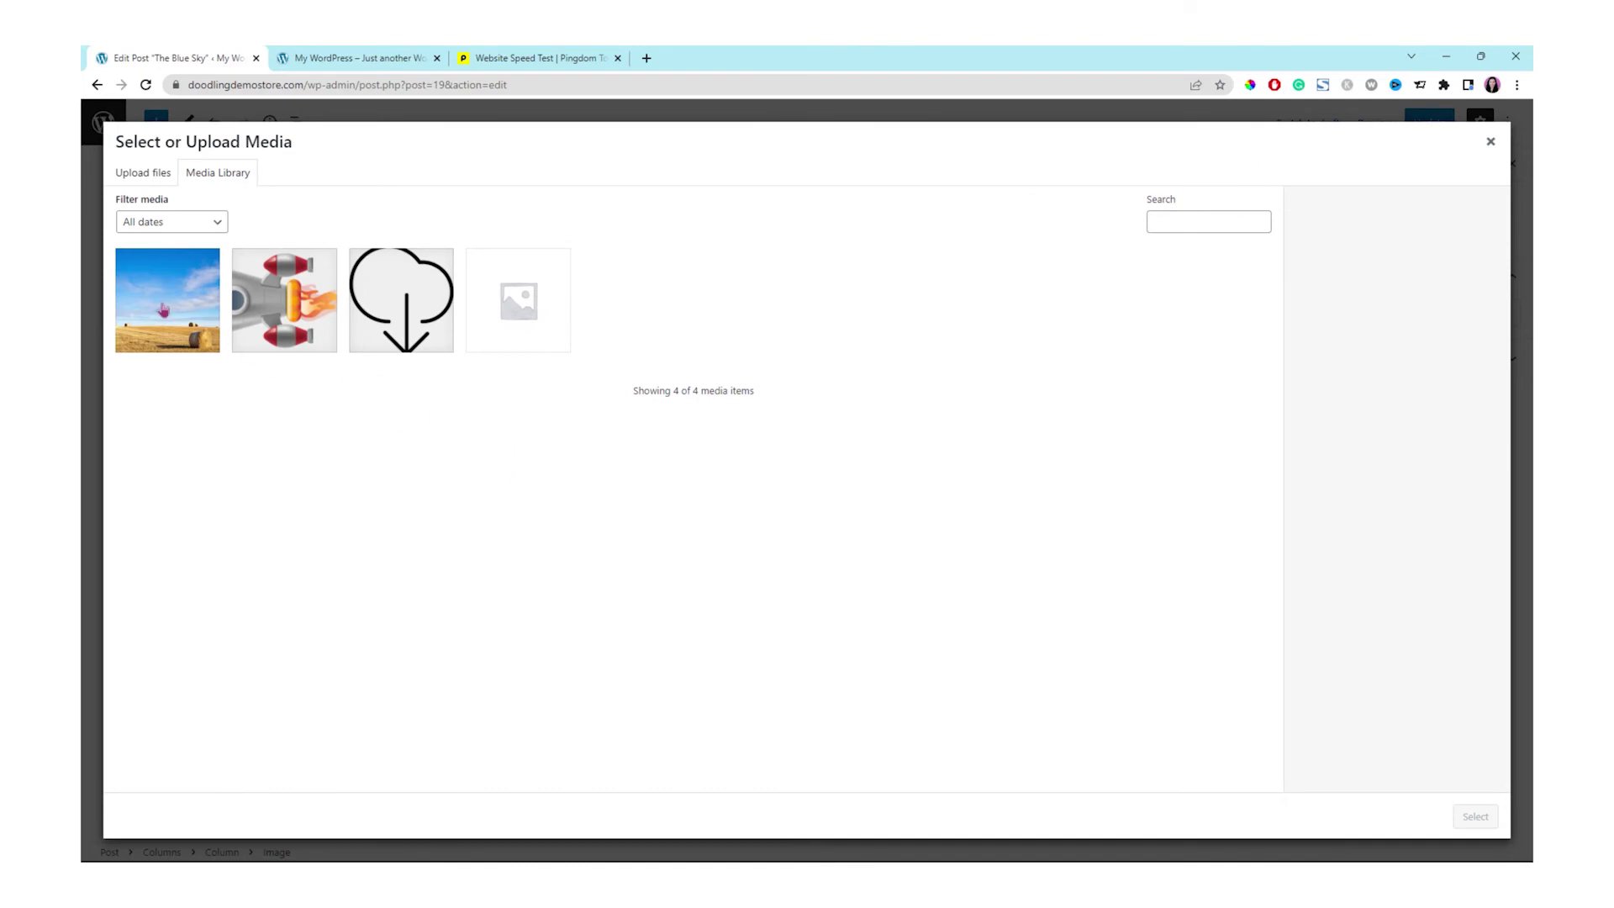
left_click(163, 310)
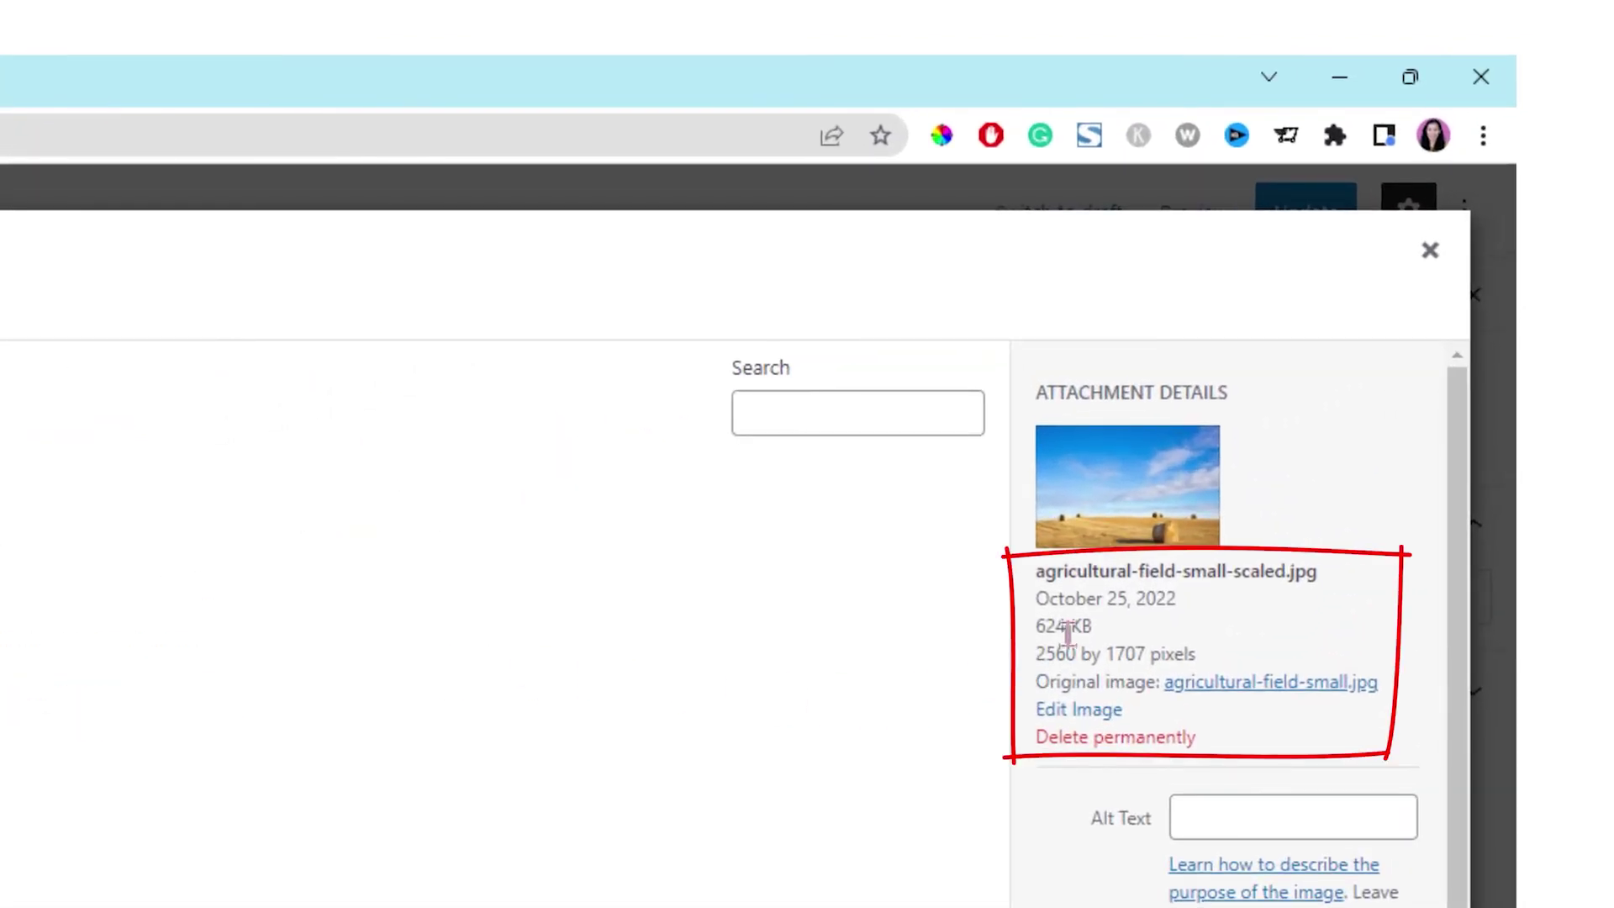
Step: Point out the scaled file name and pixel size, insert the photo, update the post, and view it live
left_click(1039, 632)
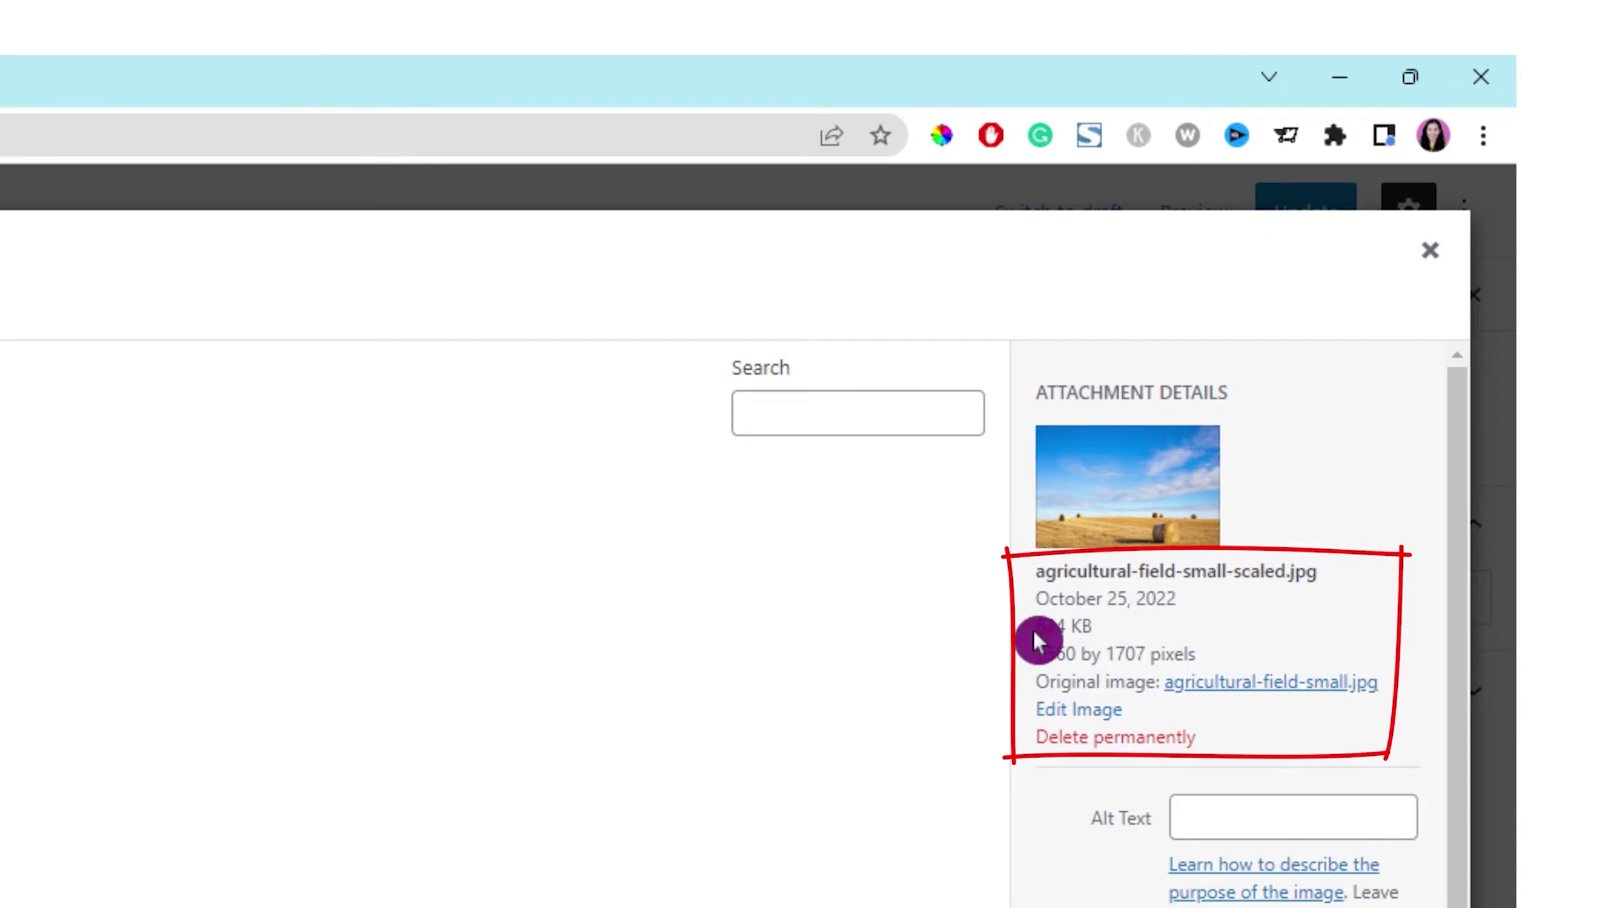
left_click_drag(1045, 572, 1286, 572)
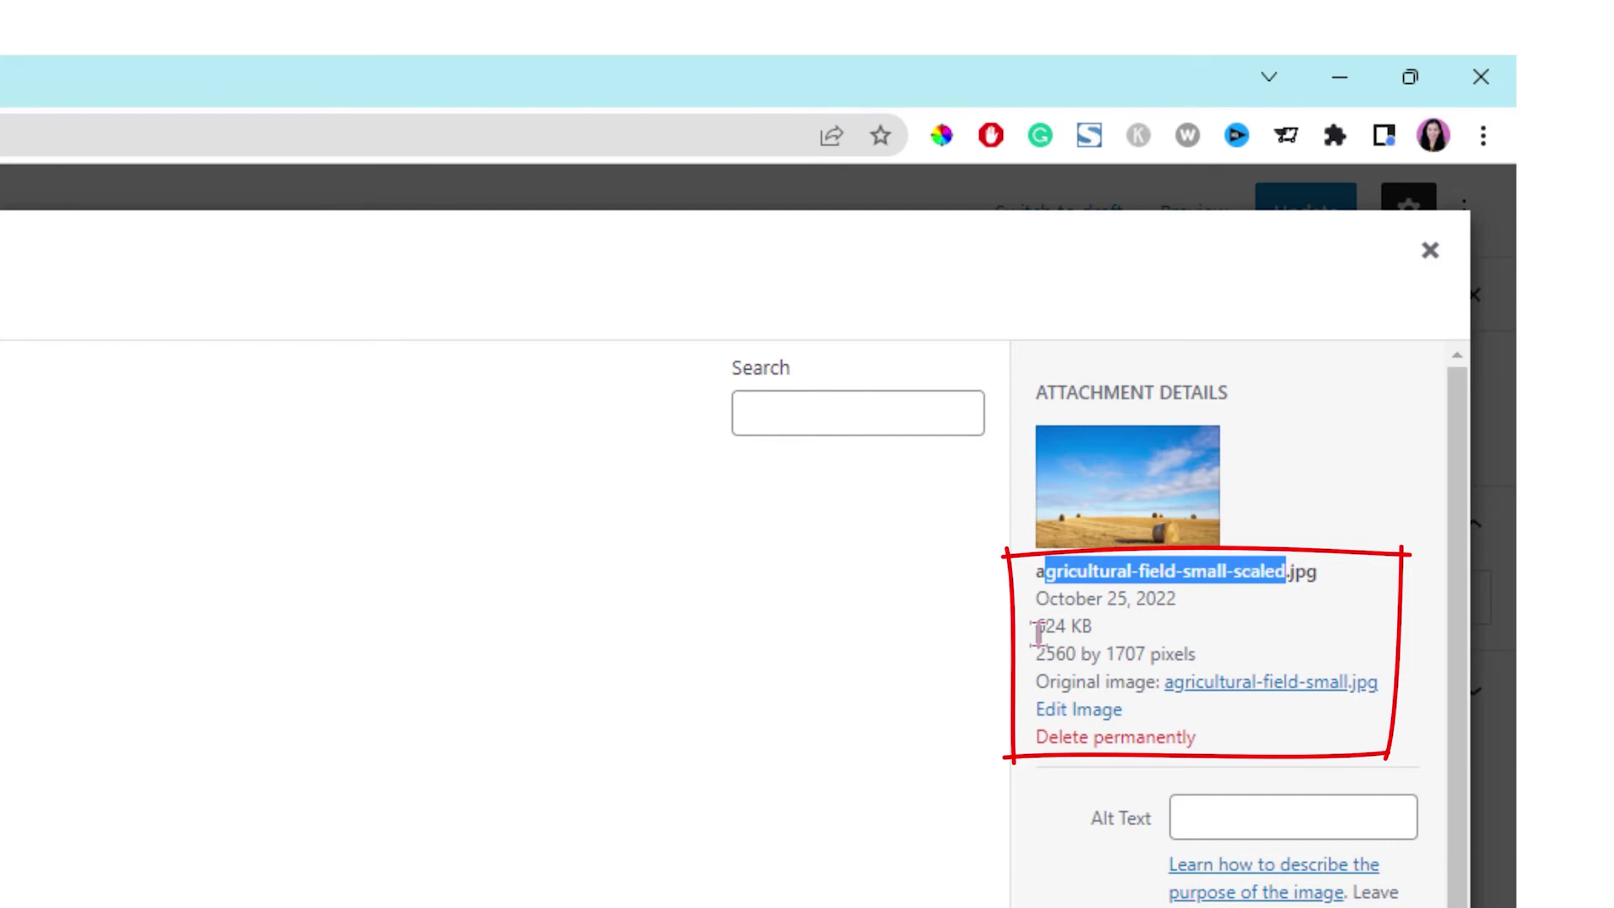
left_click_drag(1039, 655, 1153, 652)
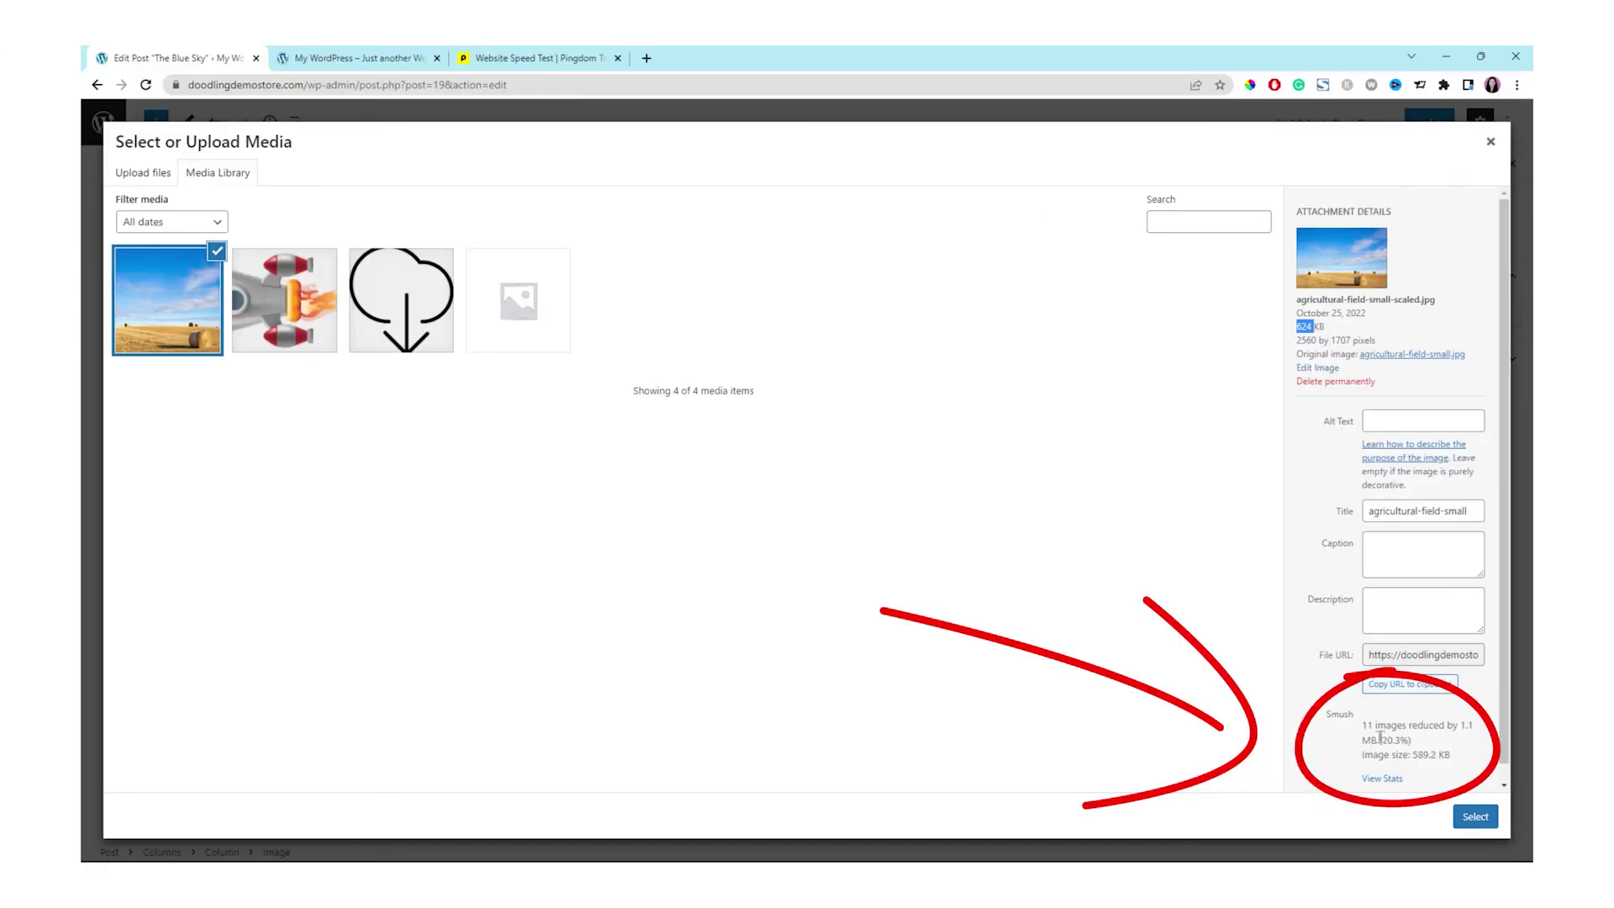
scroll(1467, 739, "down", 1)
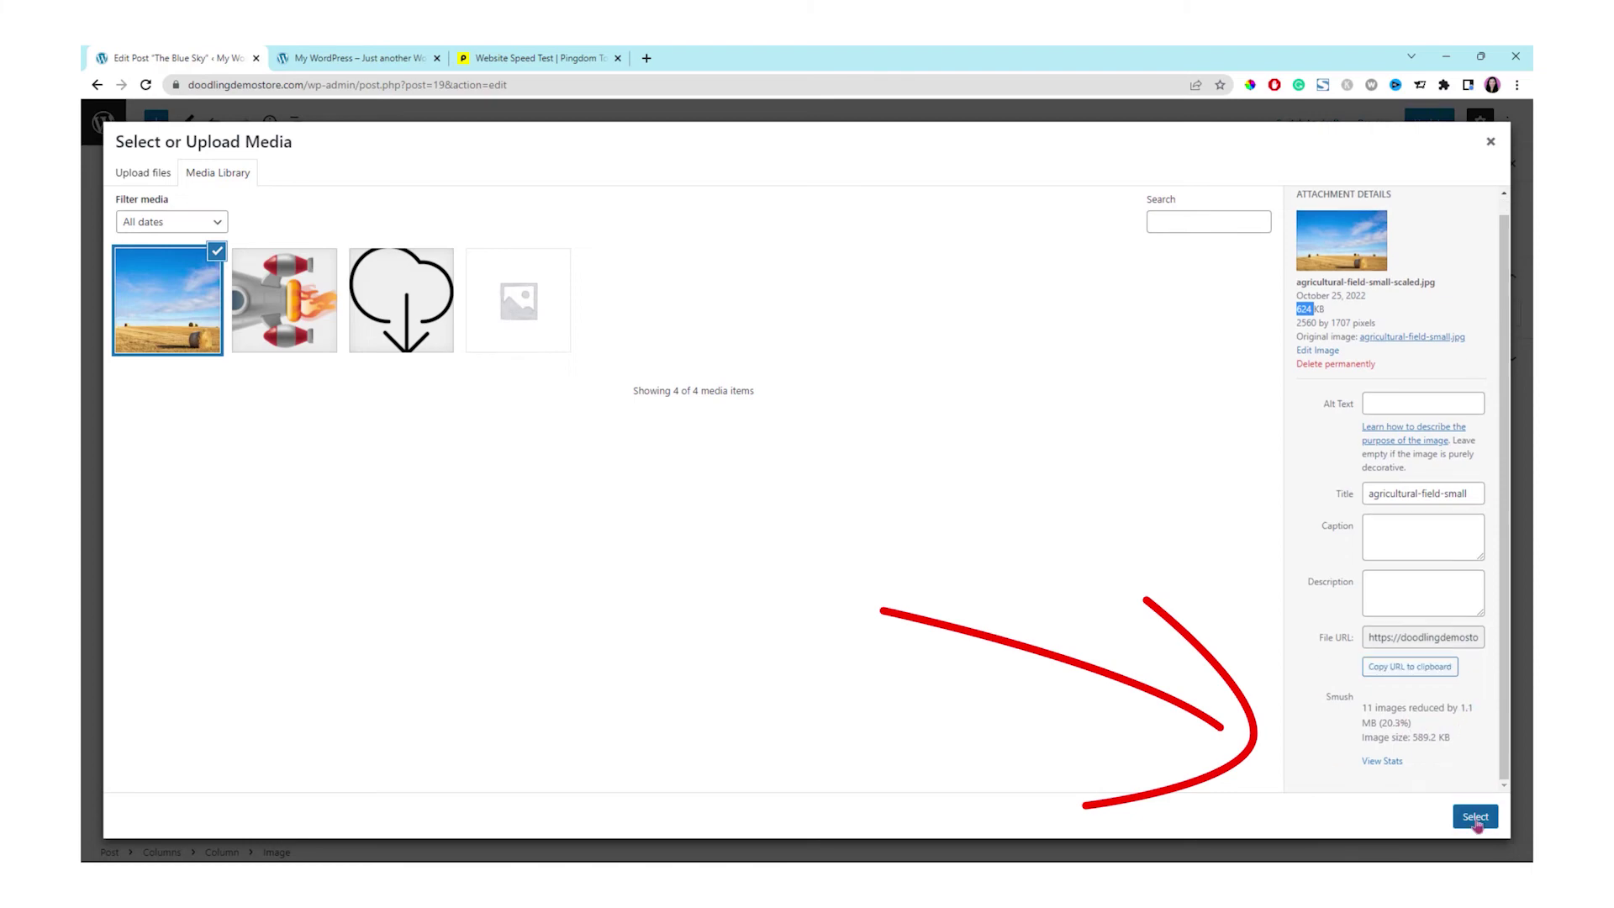
left_click(1475, 816)
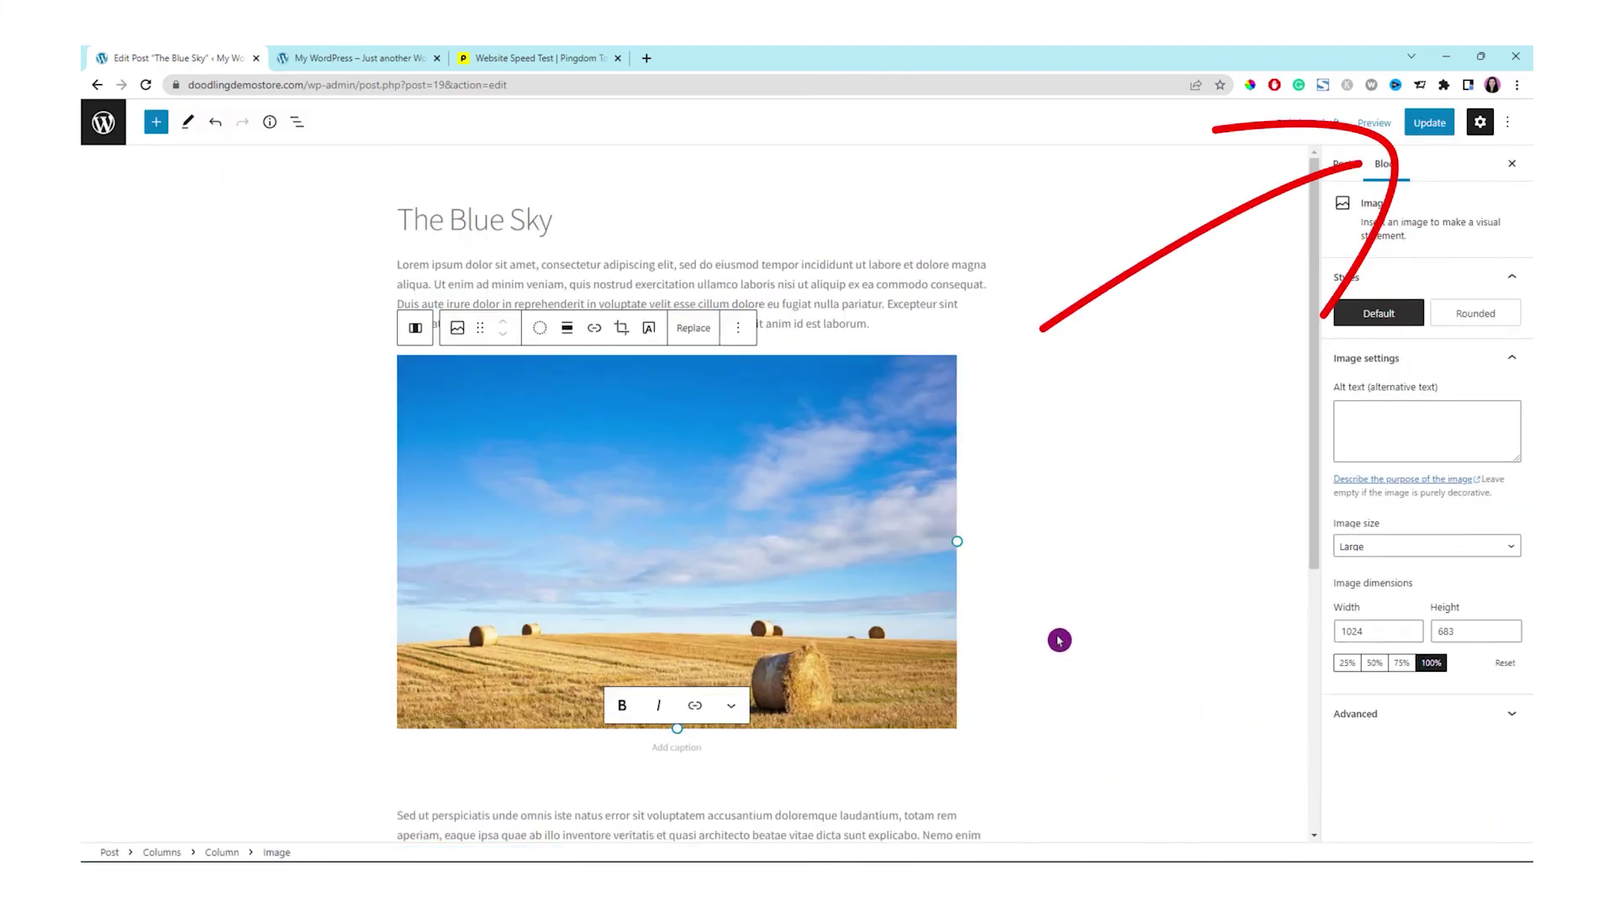
left_click(1428, 126)
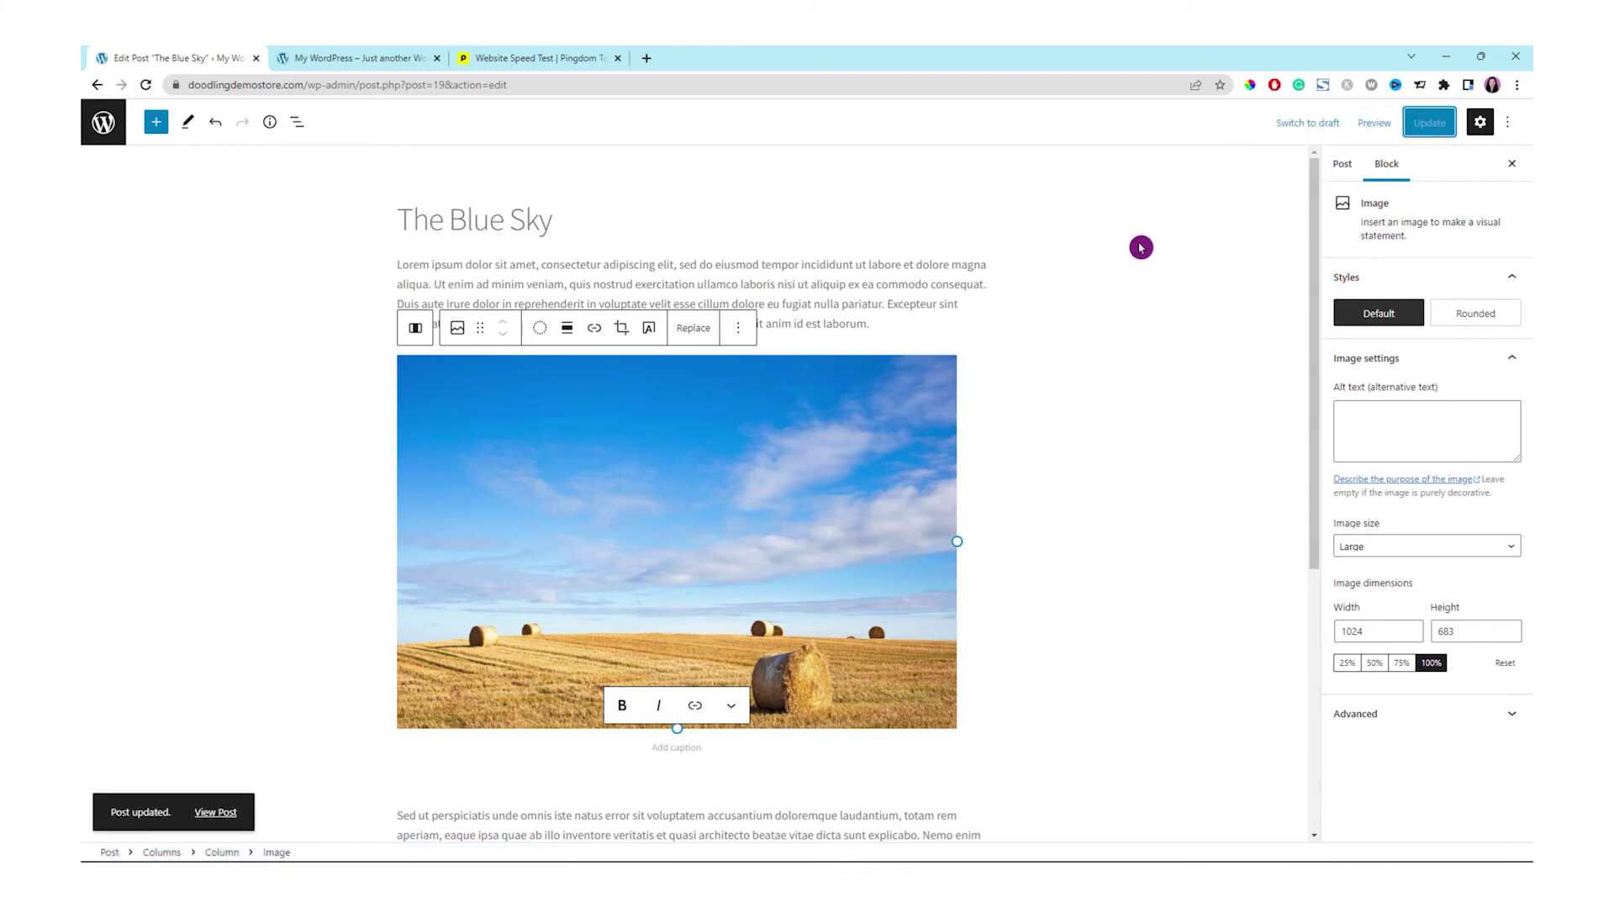
left_click(371, 58)
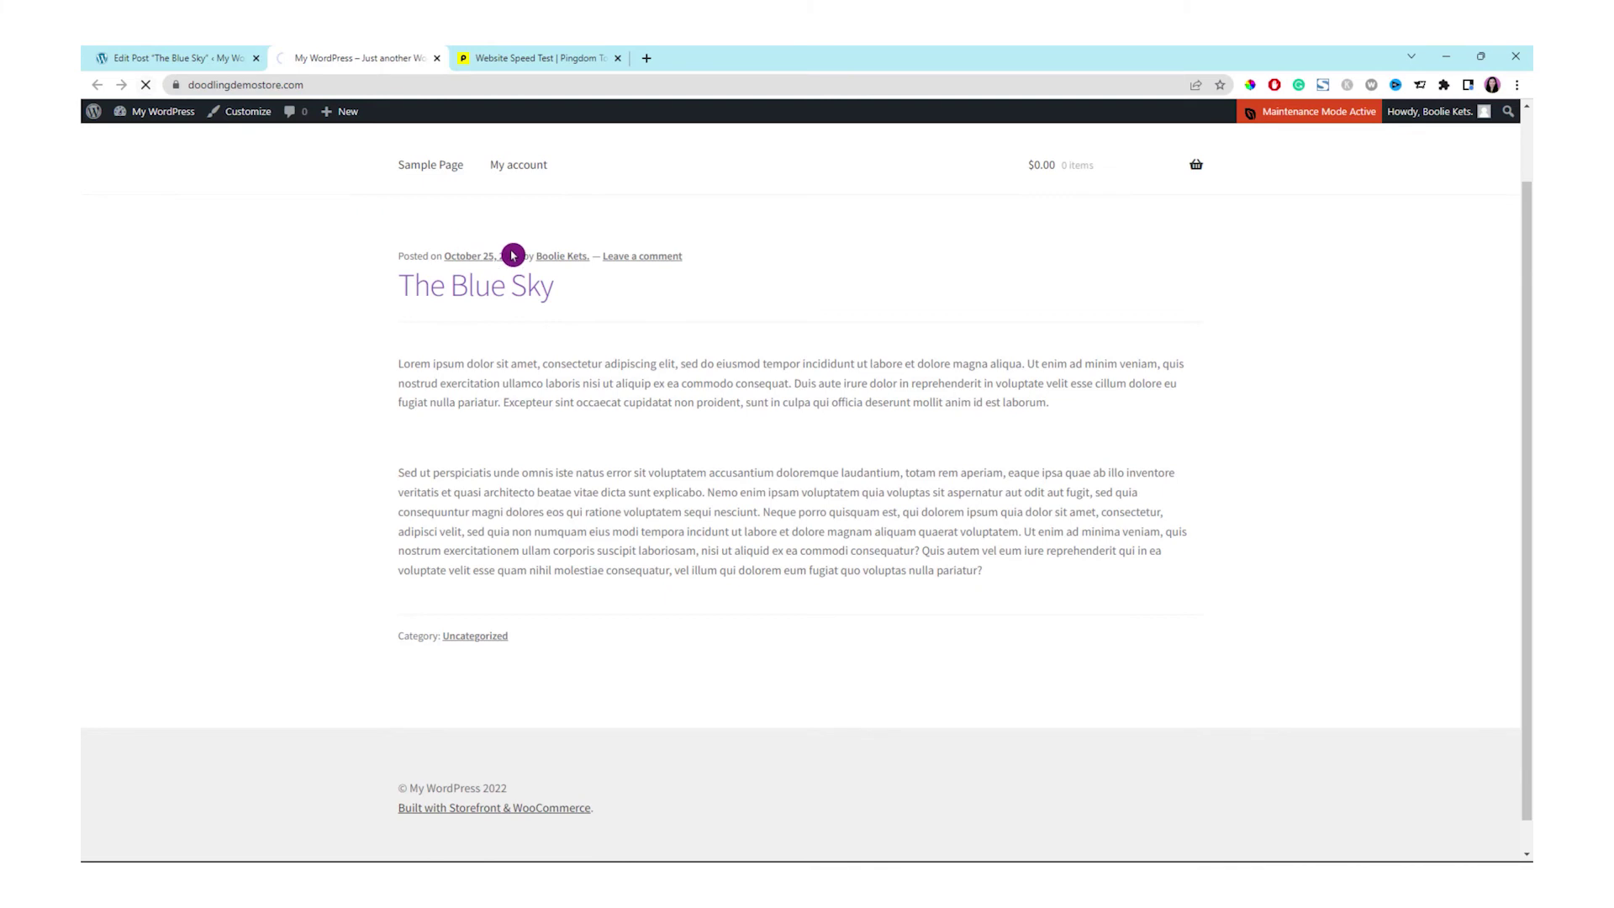
scroll(901, 274, "down", 3)
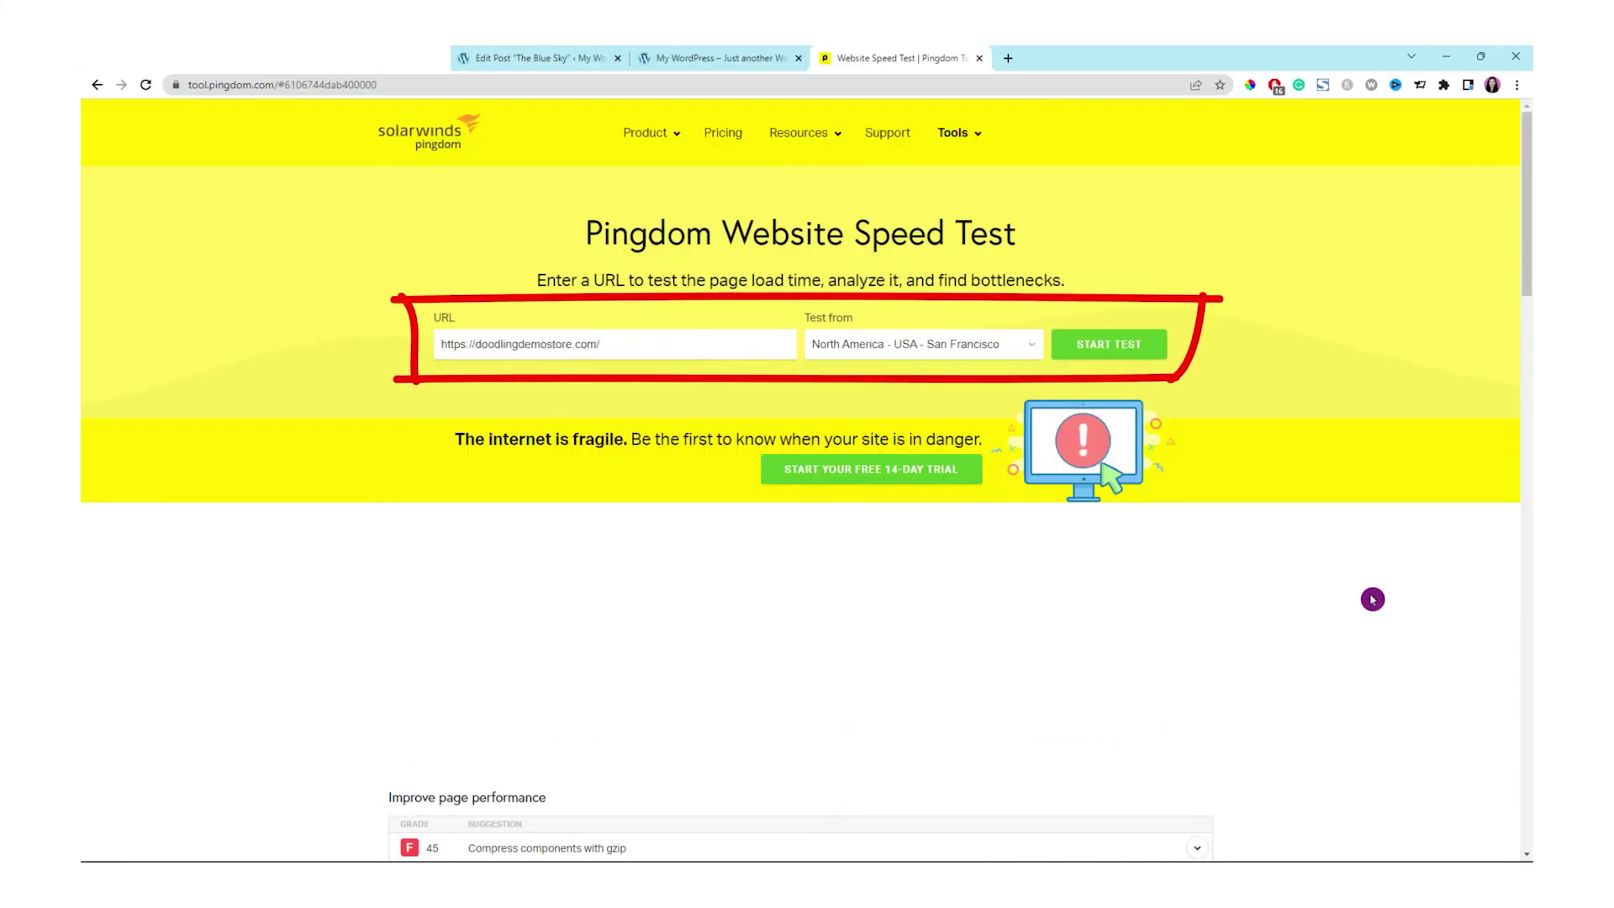
left_click(1114, 346)
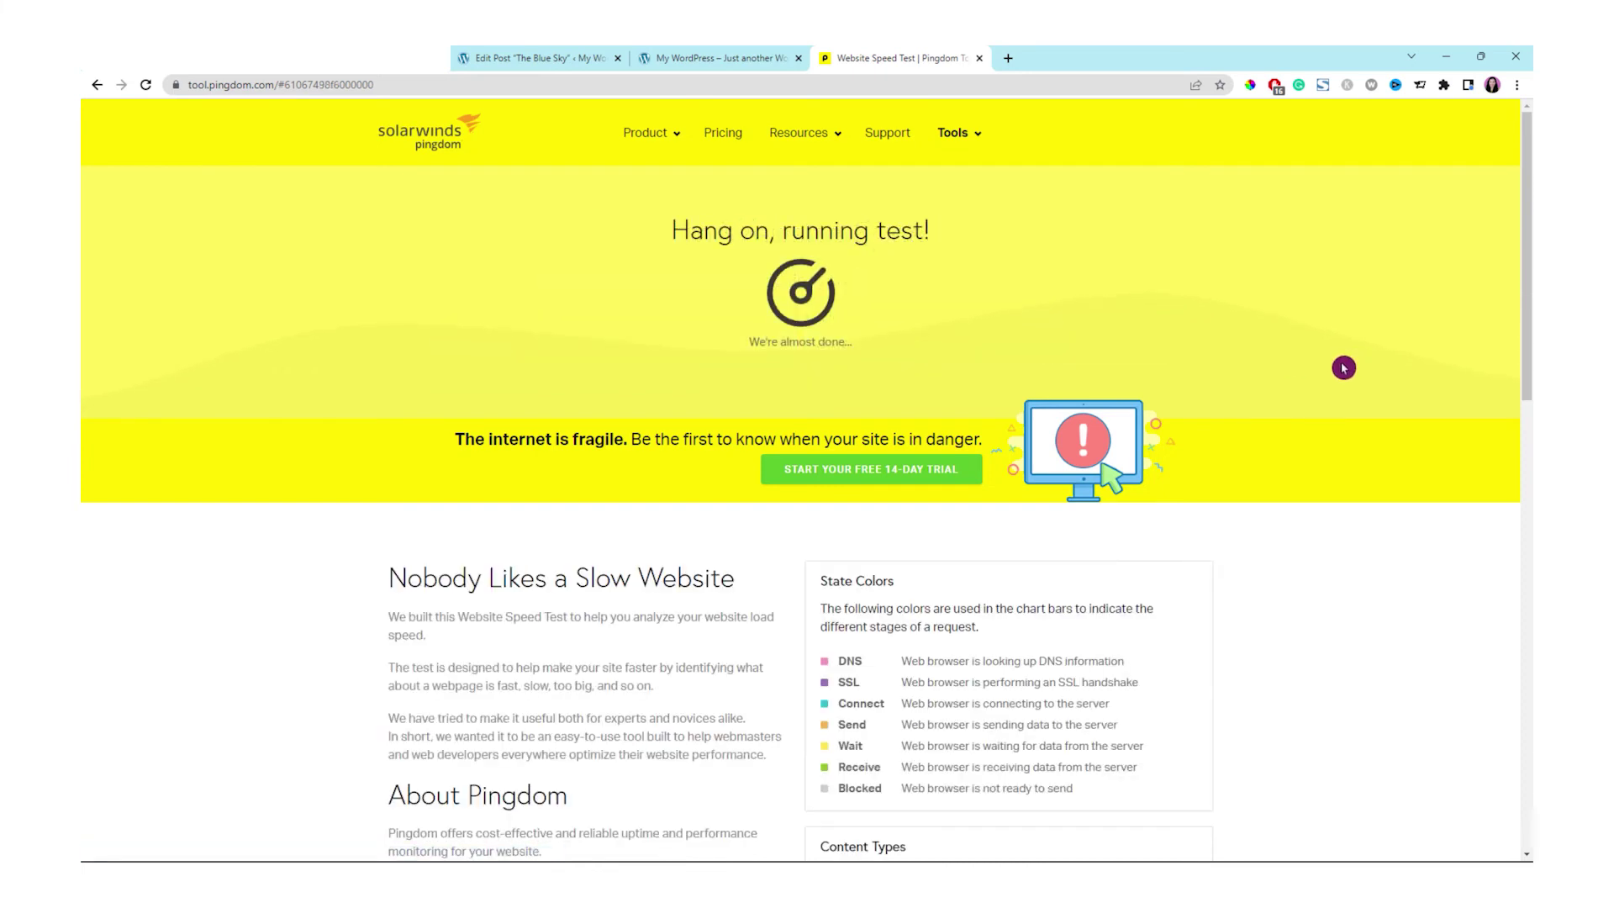